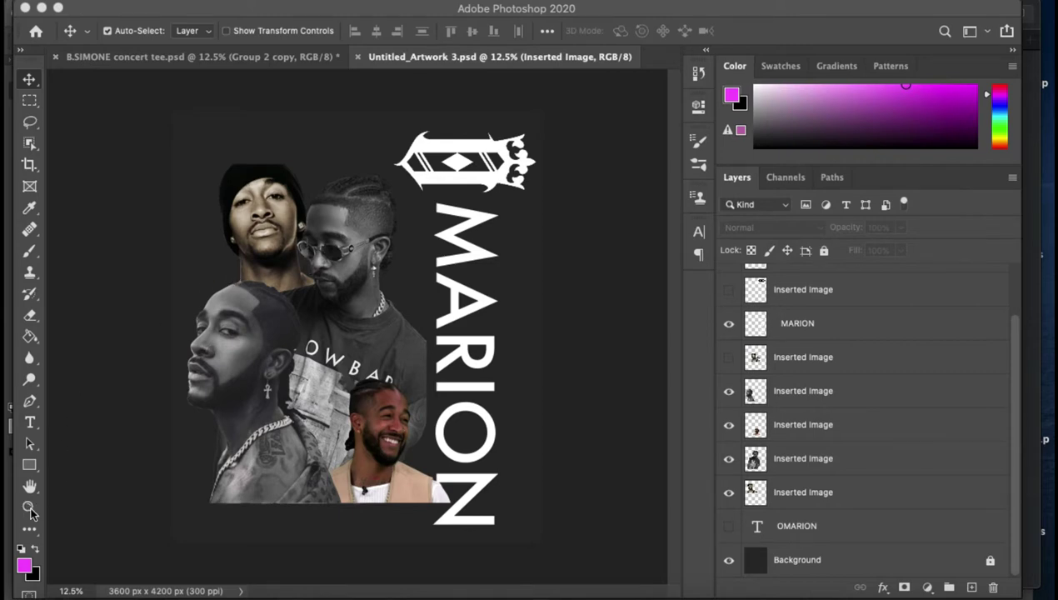
pyautogui.press('z')
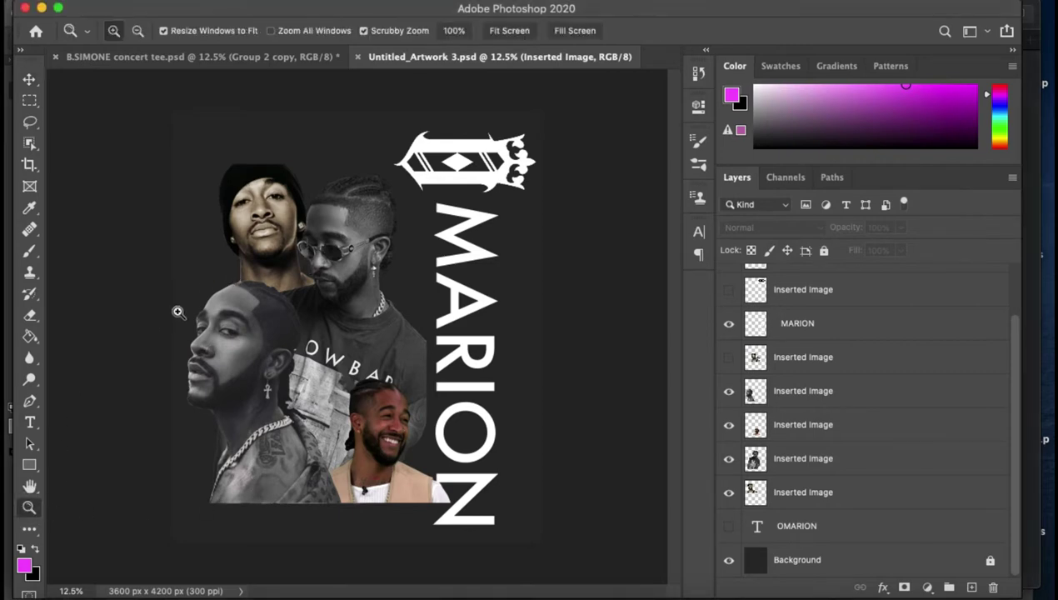
pyautogui.moveTo(190, 391)
pyautogui.mouseDown()
pyautogui.moveTo(277, 477)
pyautogui.moveTo(261, 437)
pyautogui.mouseUp()
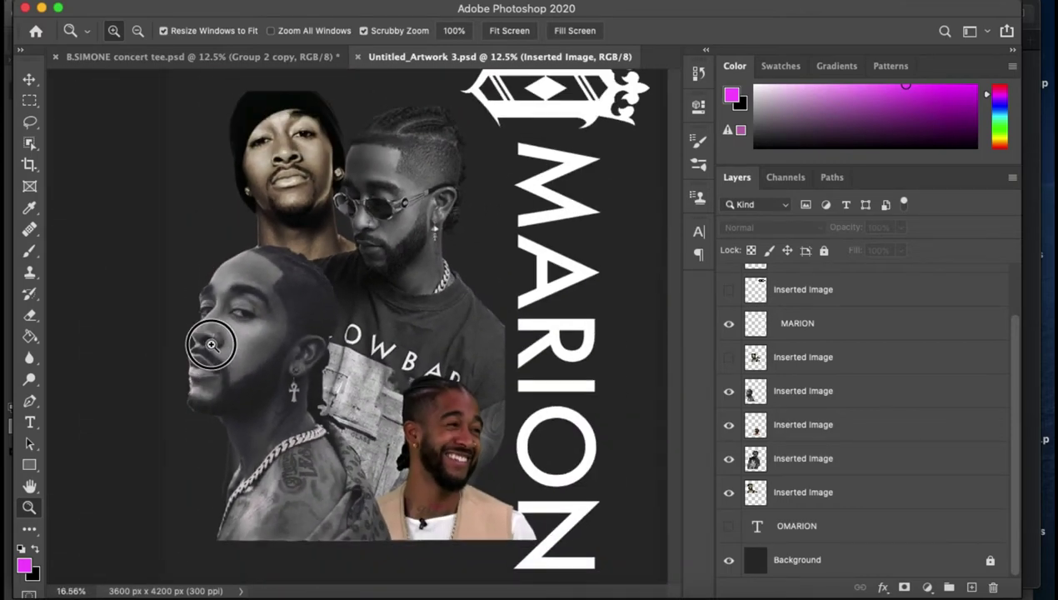
pyautogui.moveTo(260, 436); pyautogui.dragTo(210, 341)
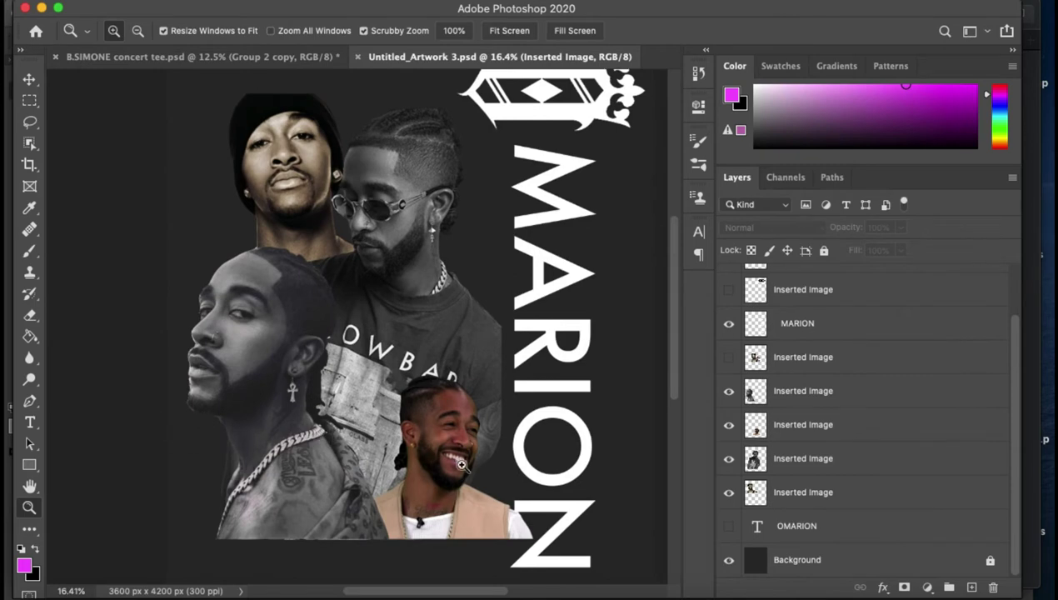
pyautogui.scroll(2, 279, 243)
pyautogui.hscroll(3, 283, 233)
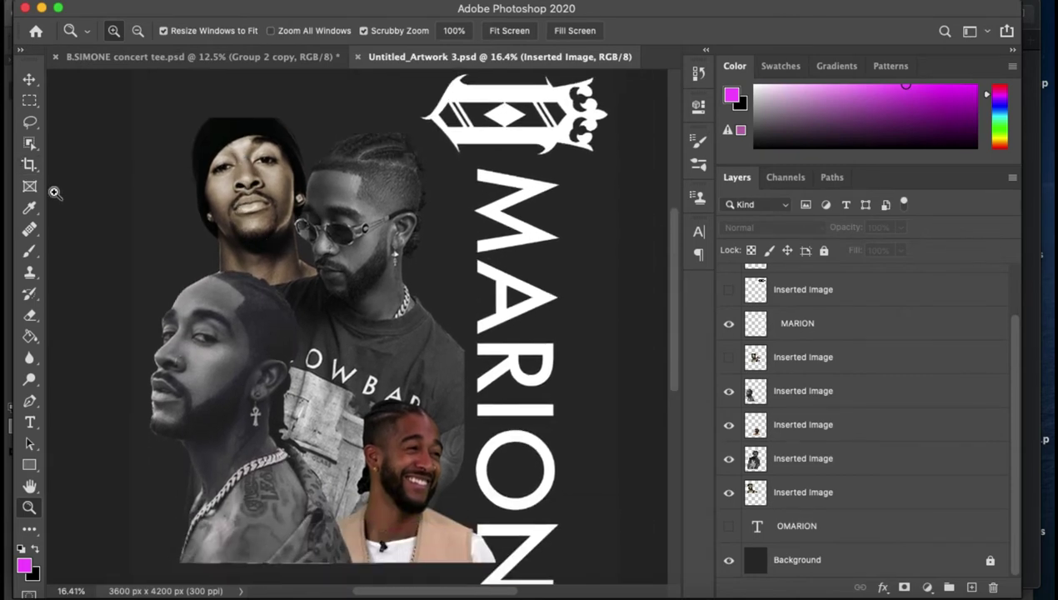
pyautogui.click(30, 79)
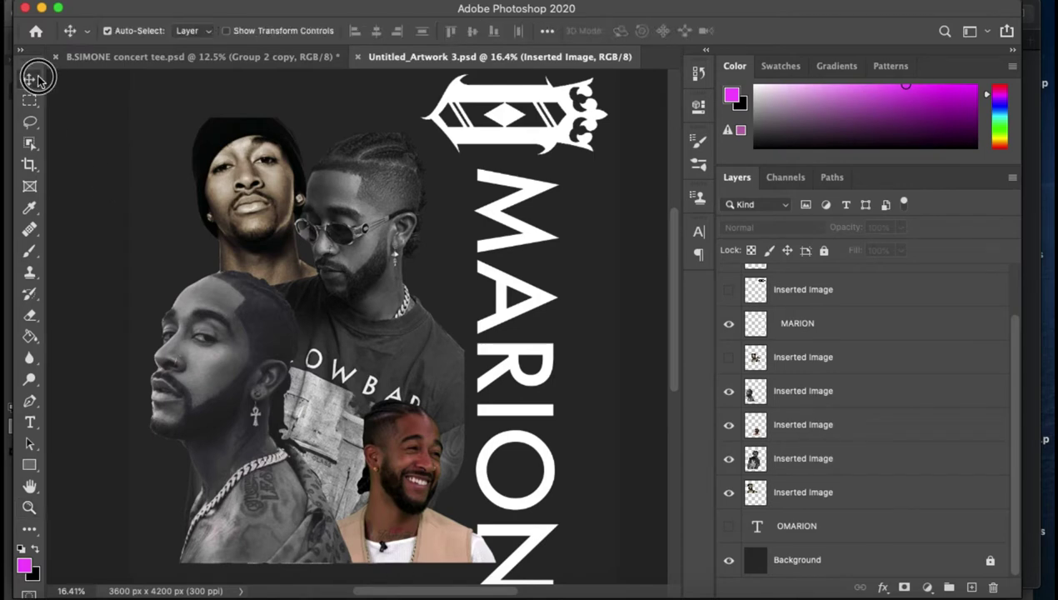
# - Fit the whole artwork in view and duplicate a layer as Layer 1 copy 2
pyautogui.press('super+minus')
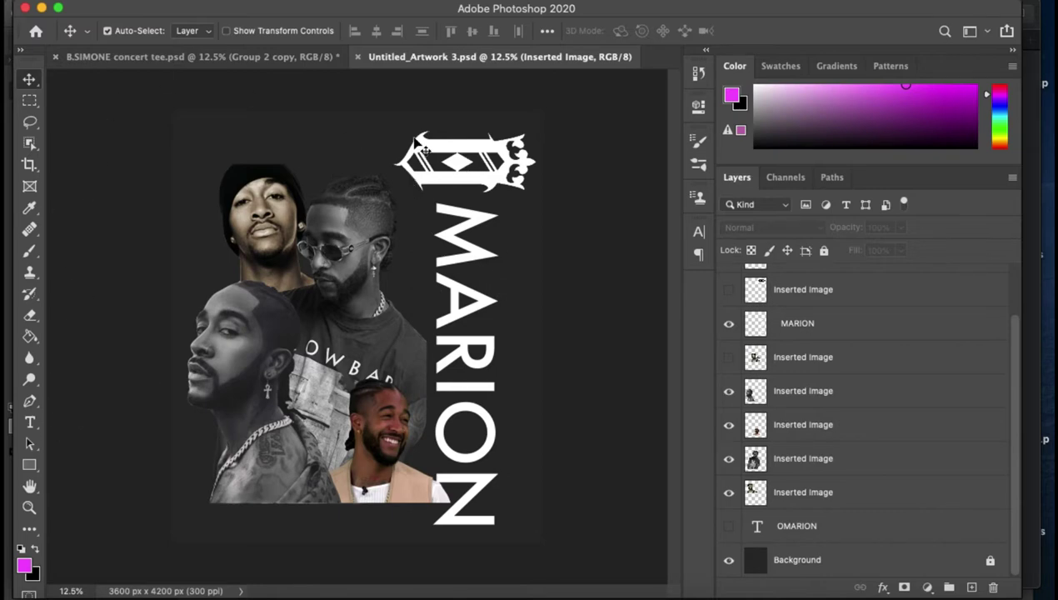
pyautogui.hotkey('ctrl', 'v')
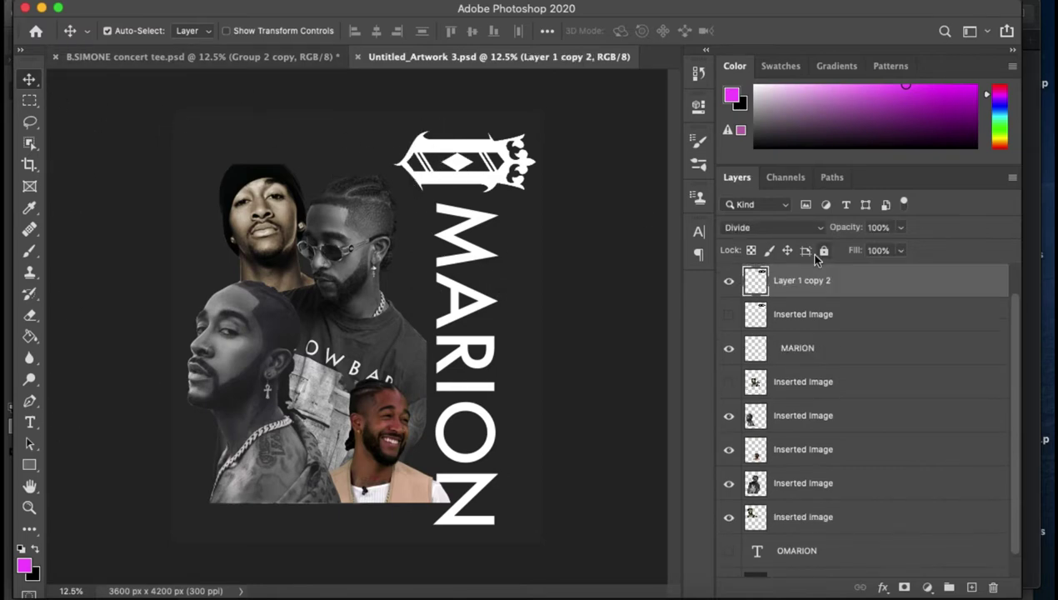
pyautogui.scroll(1, 794, 314)
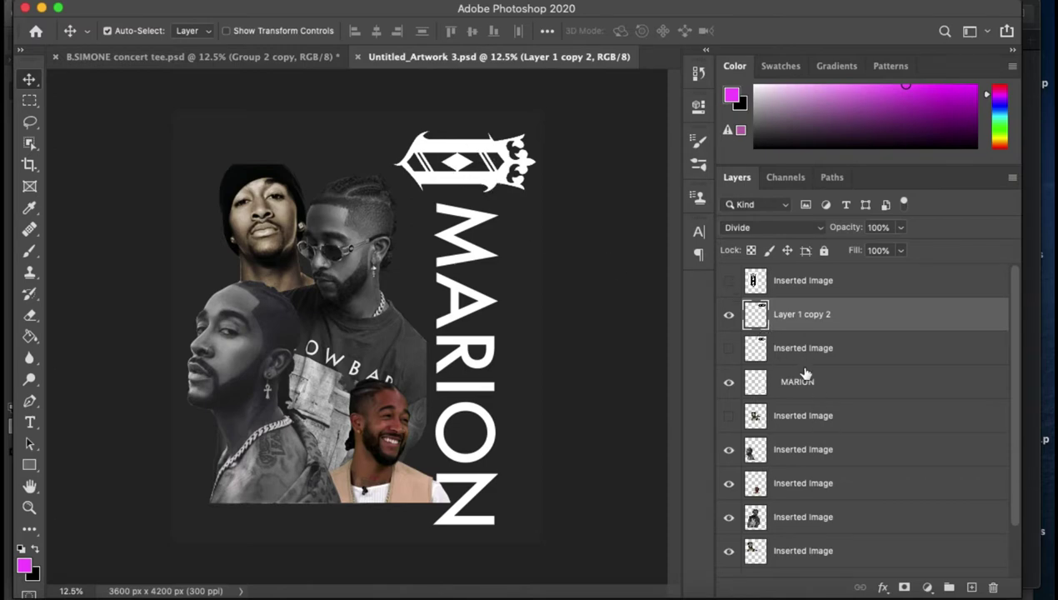
# - Select the MARION layer and toggle its visibility off and on to compare
pyautogui.scroll(-2, 805, 373)
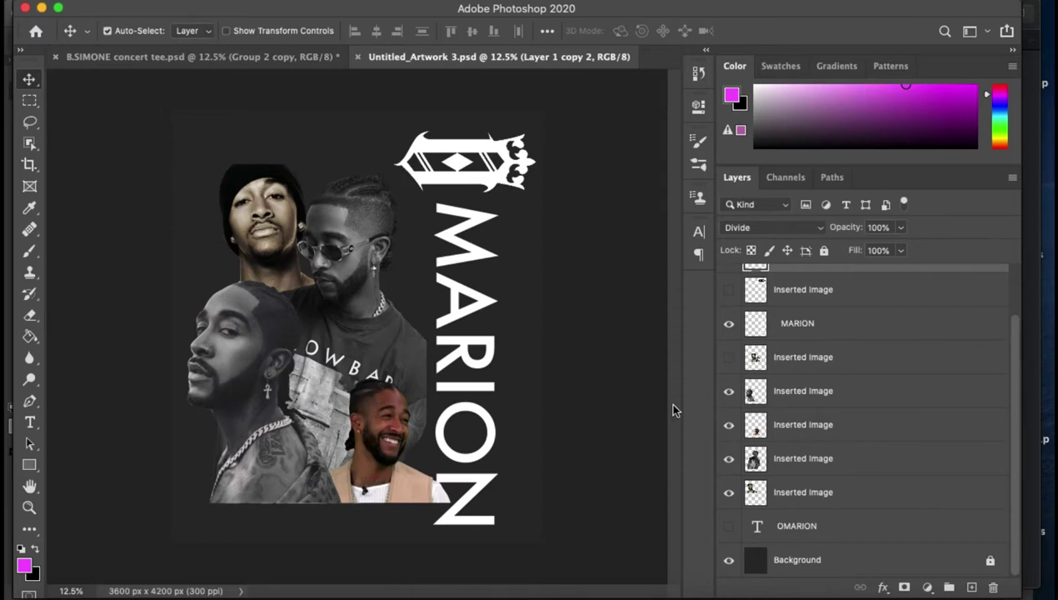
pyautogui.scroll(3, 794, 491)
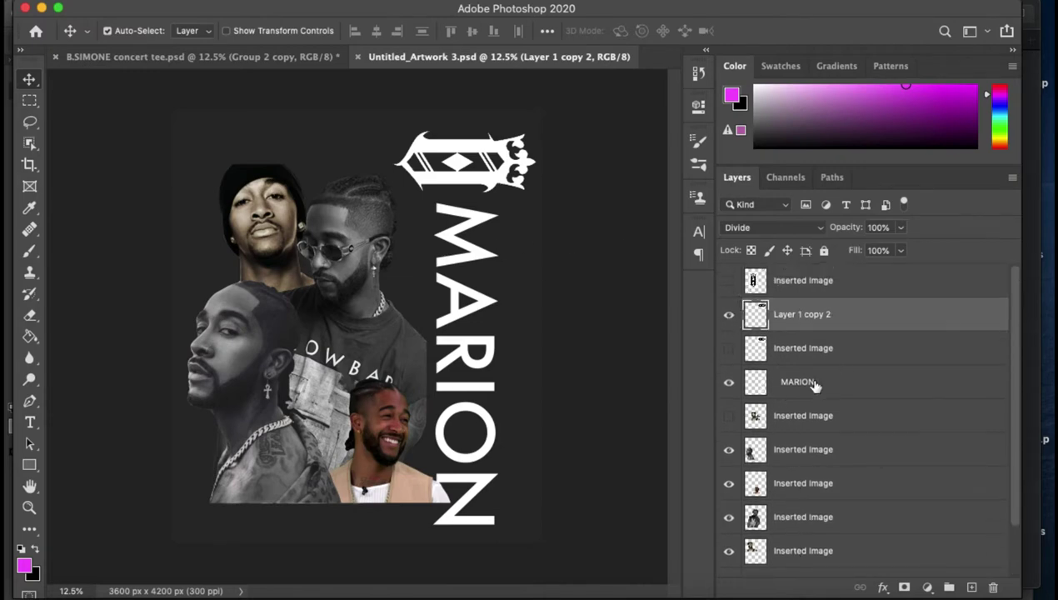
pyautogui.click(742, 384)
pyautogui.click(728, 386)
pyautogui.click(728, 385)
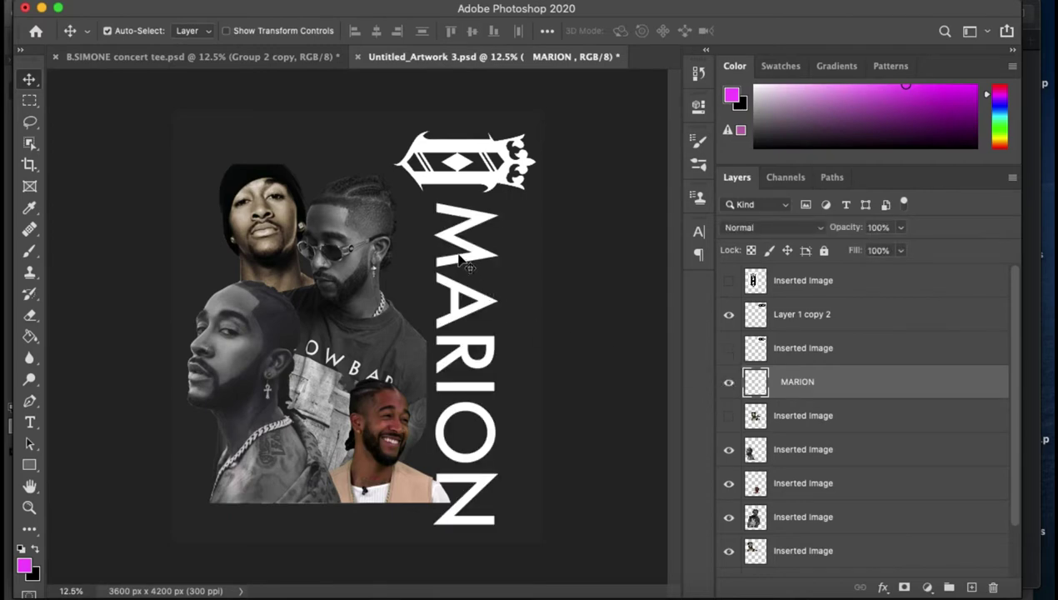
# - Free-transform the MARION layer and nudge it up slightly
pyautogui.hotkey('ctrl', 't')
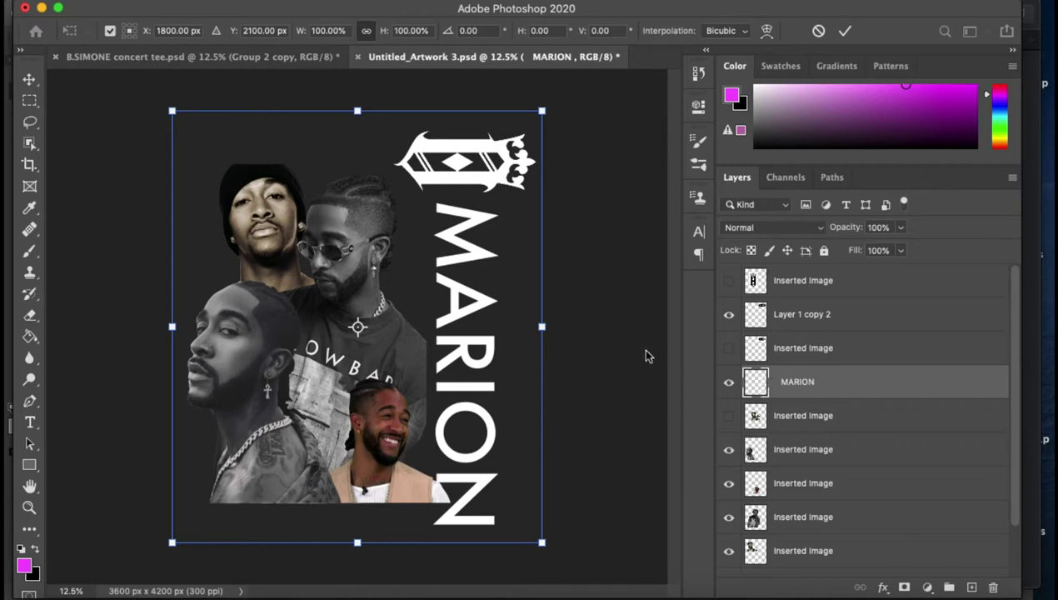
pyautogui.moveTo(464, 307); pyautogui.dragTo(465, 295)
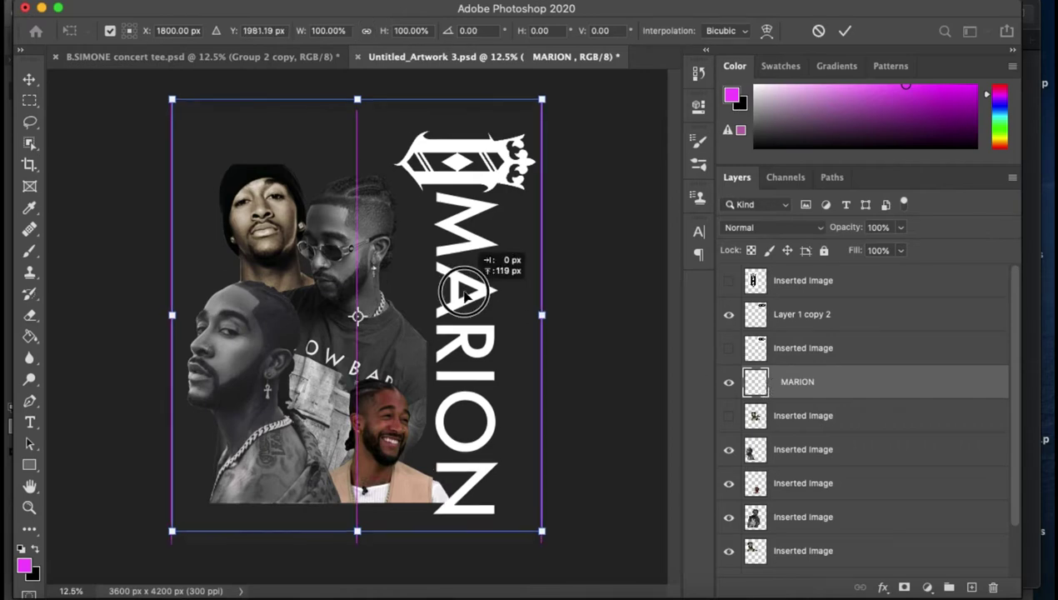
pyautogui.hotkey('ctrl', 'z')
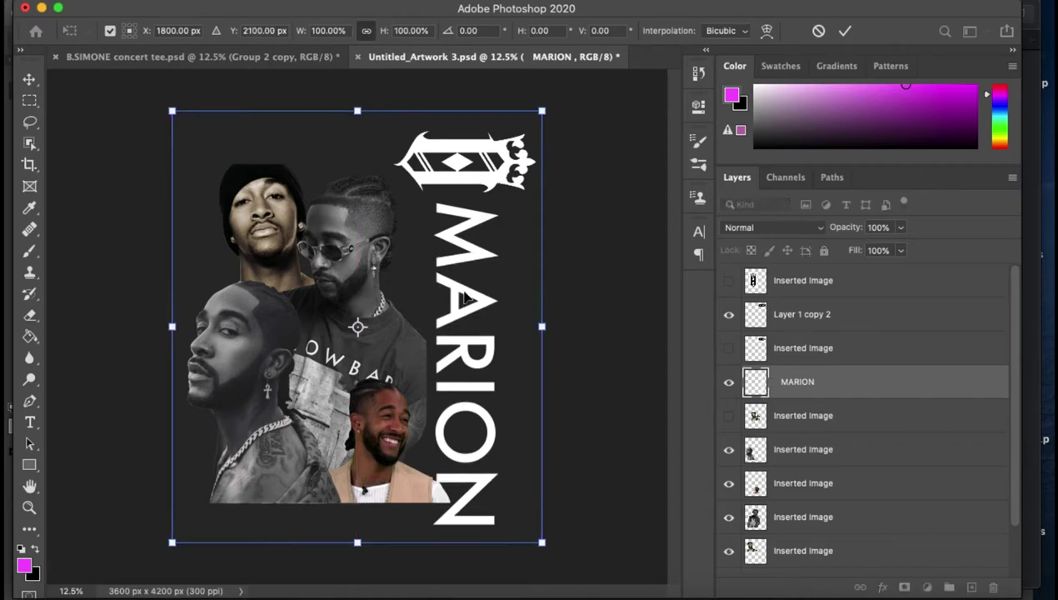
pyautogui.moveTo(464, 290); pyautogui.dragTo(464, 287)
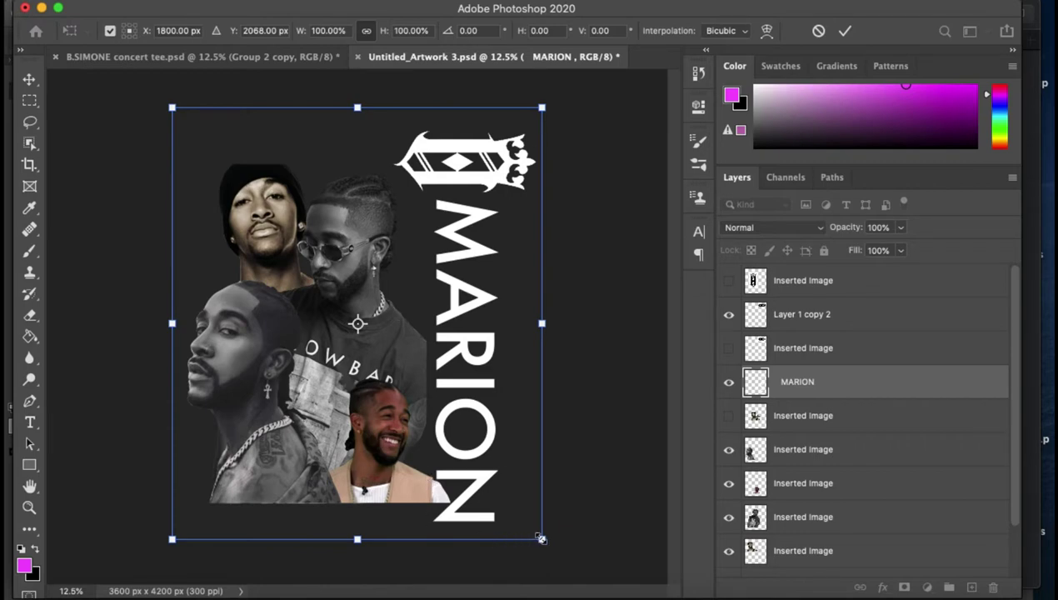
# - Scale MARION down from the lower-left to about 91.44% width, 95.34% height, and show the grid
pyautogui.moveTo(541, 540); pyautogui.dragTo(535, 516)
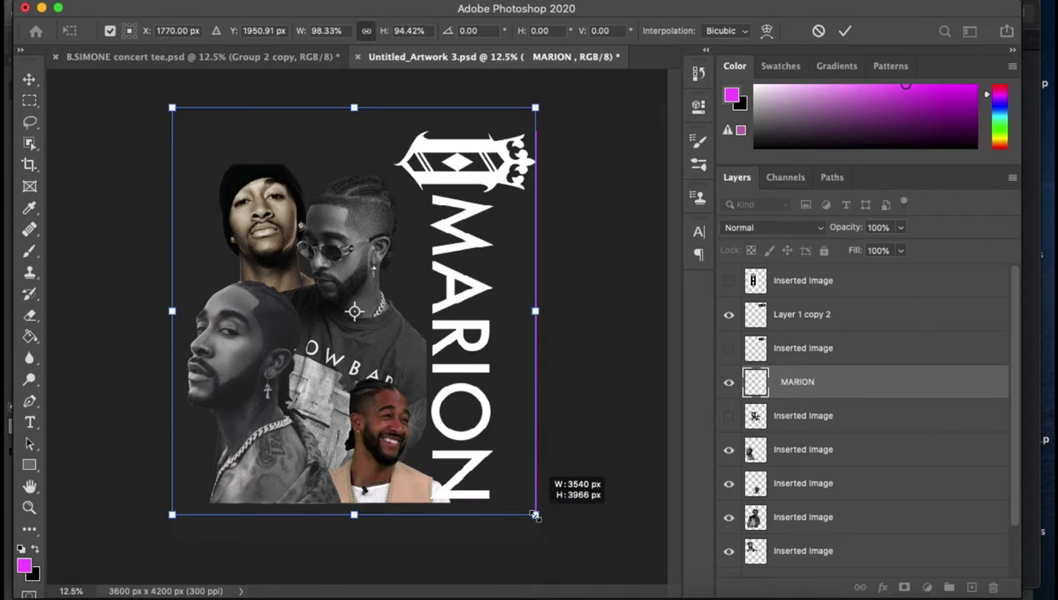
pyautogui.hotkey('ctrl', 'z')
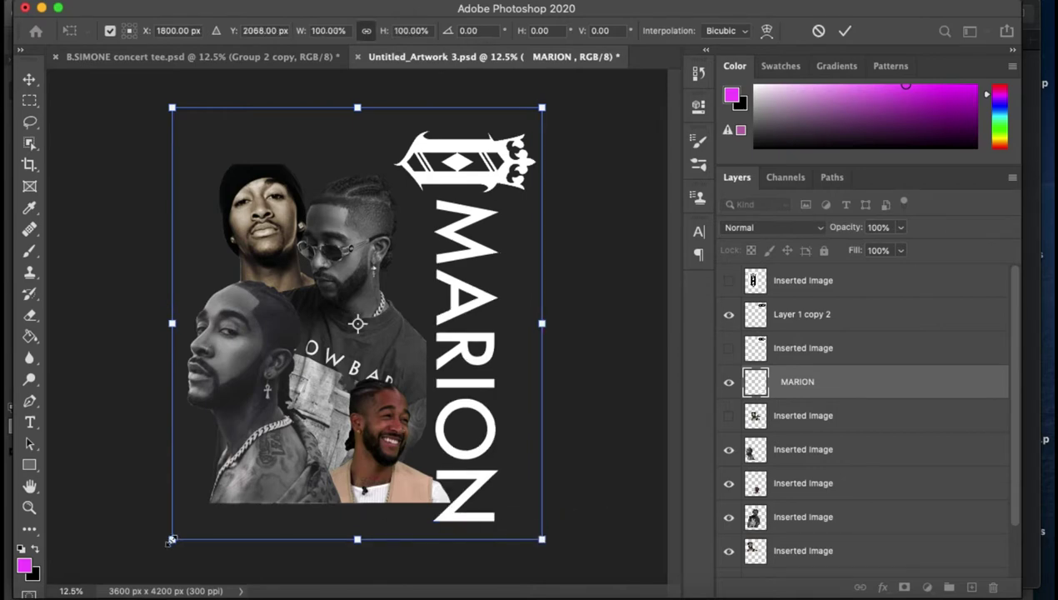
pyautogui.moveTo(172, 540); pyautogui.dragTo(204, 518)
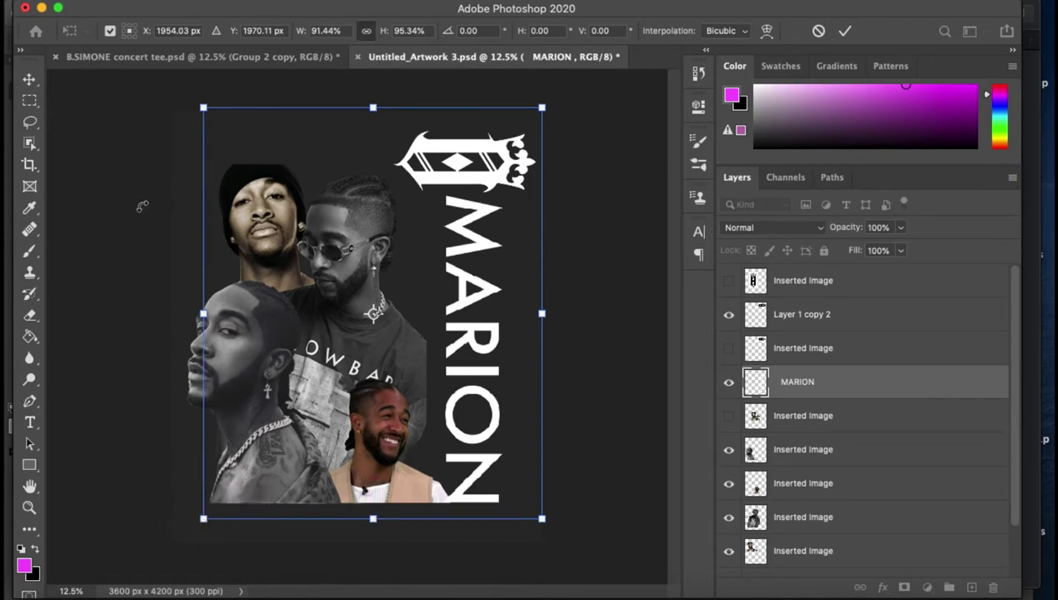
pyautogui.hotkey('ctrl', "'")
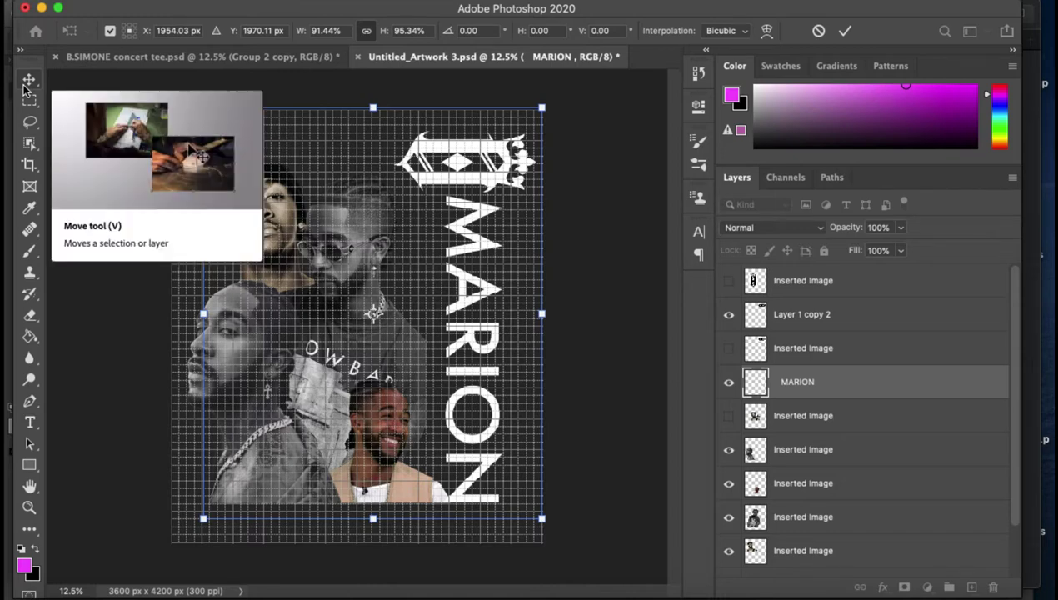
# - Show rulers, hide the grid, and commit the MARION transform back at 100% size
pyautogui.hotkey('ctrl', 'r')
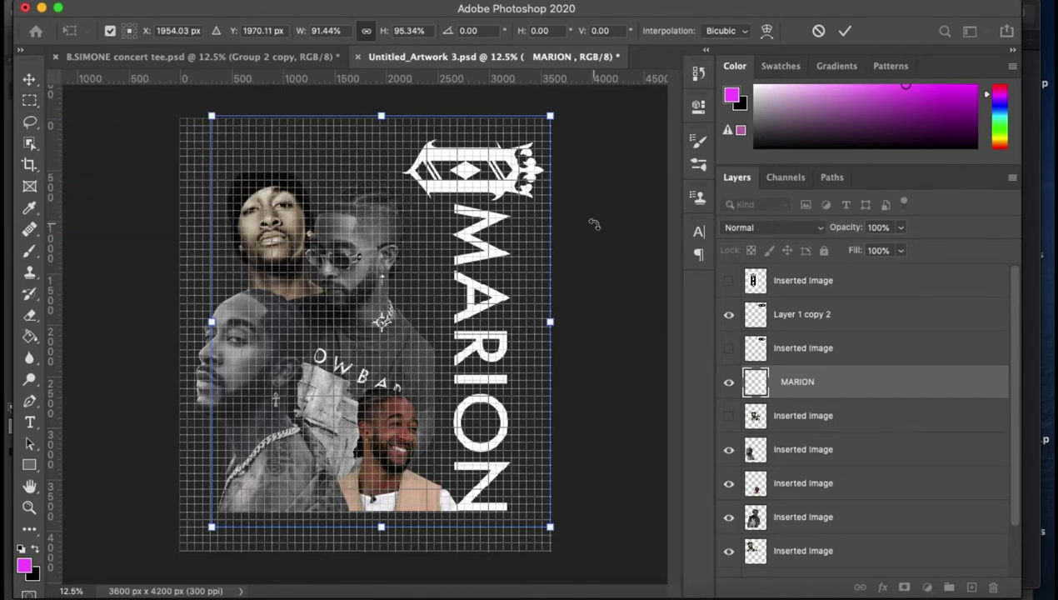
pyautogui.moveTo(594, 224); pyautogui.dragTo(594, 224)
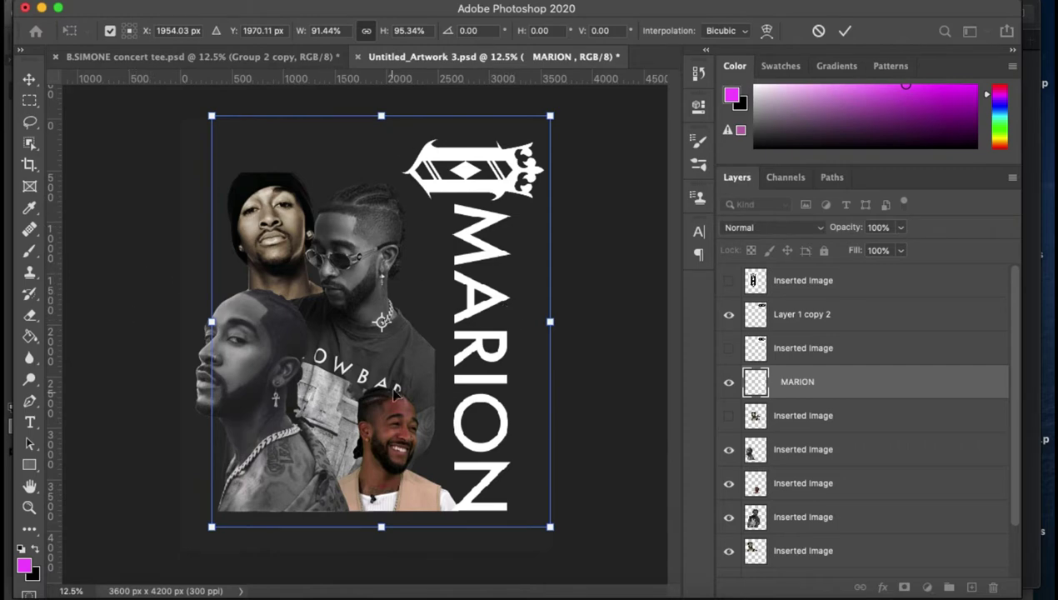
pyautogui.moveTo(497, 376); pyautogui.dragTo(496, 381)
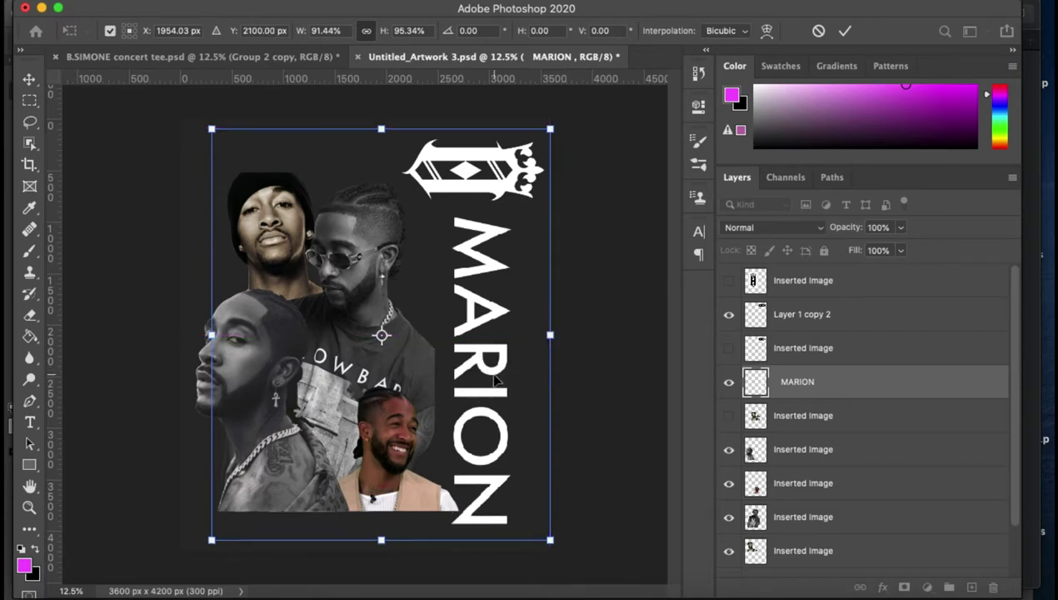
pyautogui.hotkey('ctrl', 'z')
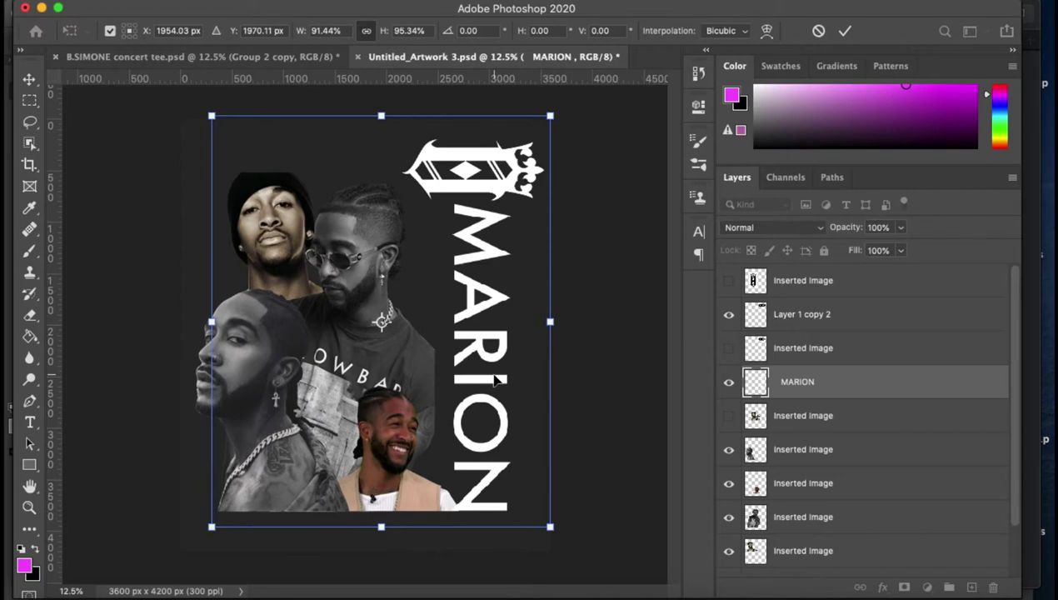
pyautogui.hotkey('ctrl', 'z')
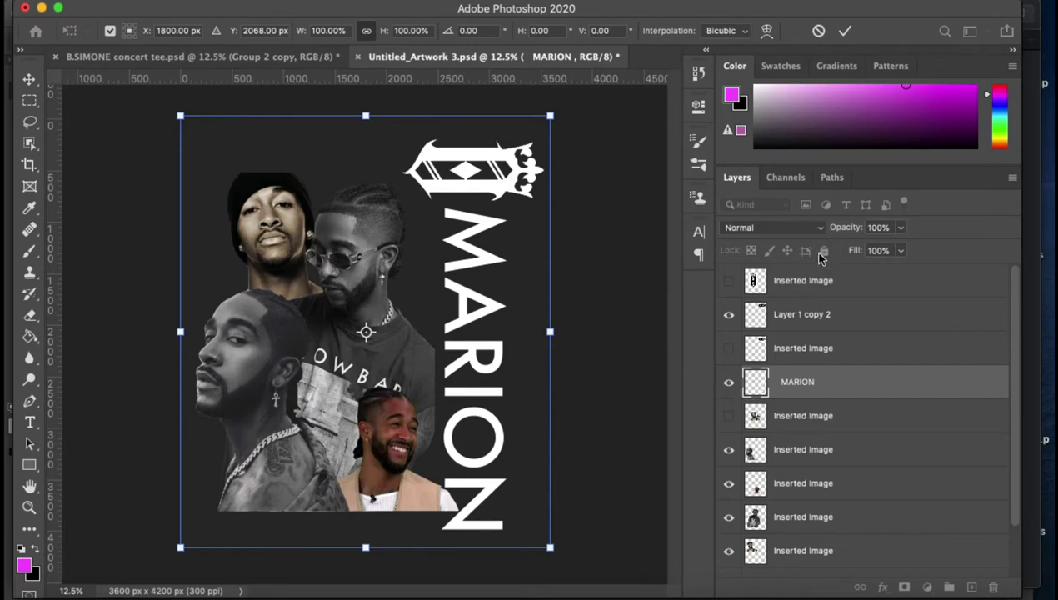
pyautogui.click(30, 80)
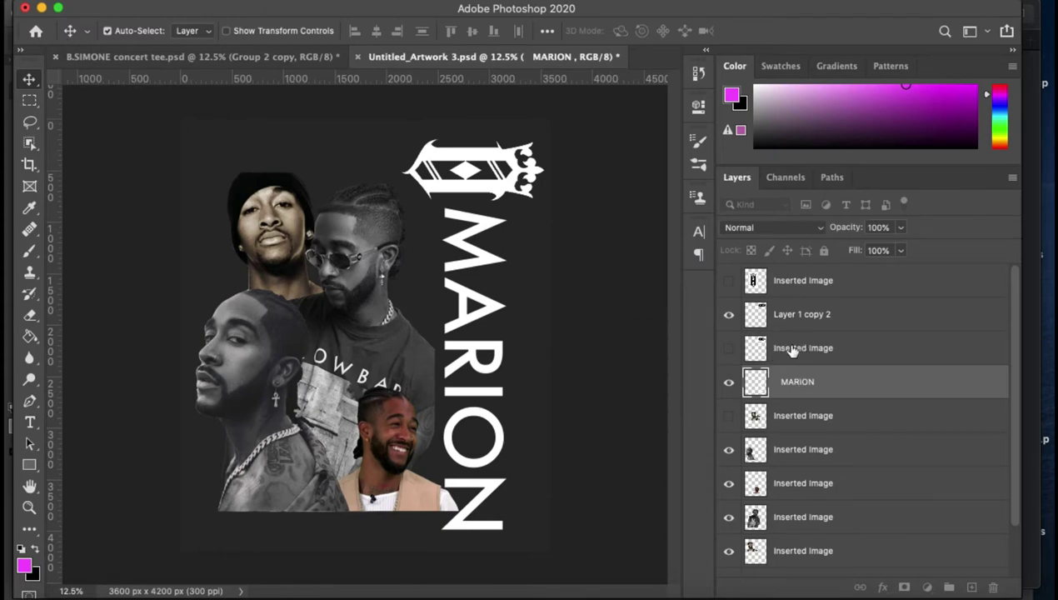
# - Move an Inserted Image layer below MARION, then fully lock Layer 1 copy 2 and MARION
pyautogui.click(783, 354)
pyautogui.moveTo(783, 353); pyautogui.dragTo(779, 399)
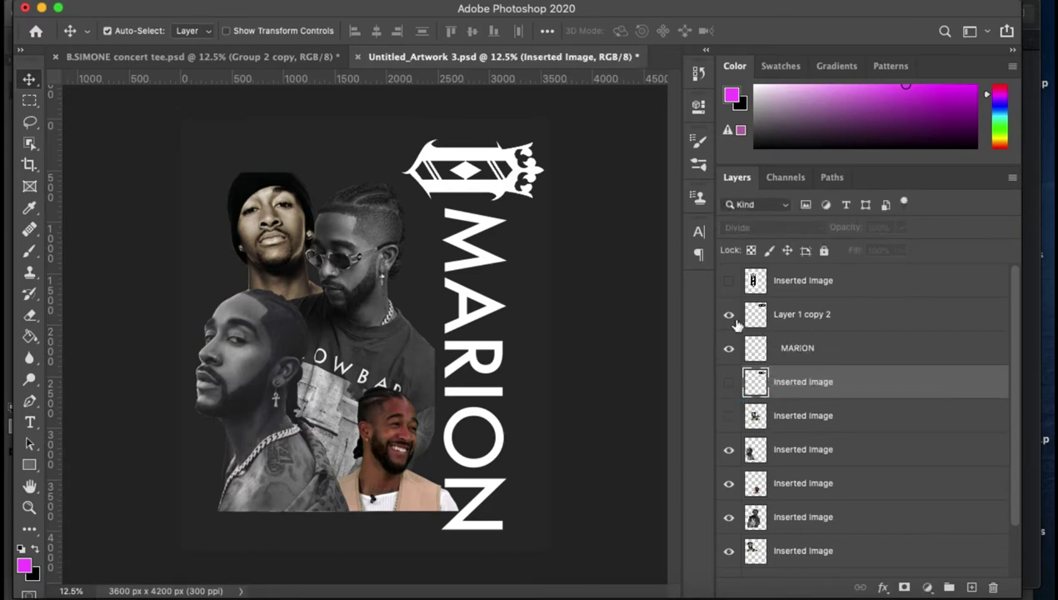
pyautogui.click(795, 326)
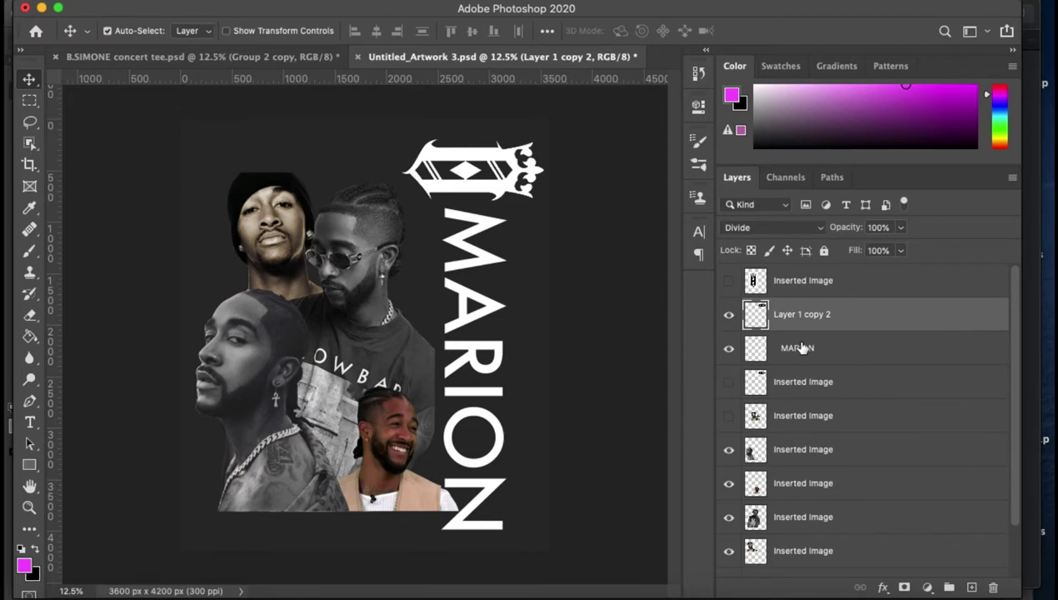
pyautogui.keyDown('shift'); pyautogui.click(800, 348); pyautogui.keyUp('shift')
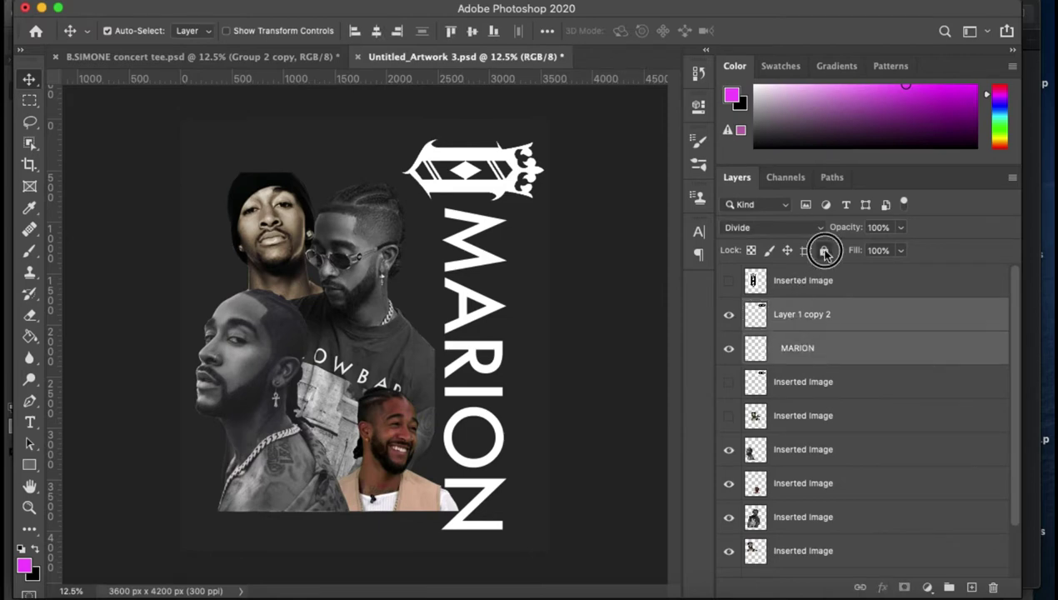
pyautogui.click(824, 250)
# - Select the four visible portrait layers together for transforming
pyautogui.scroll(-2, 779, 379)
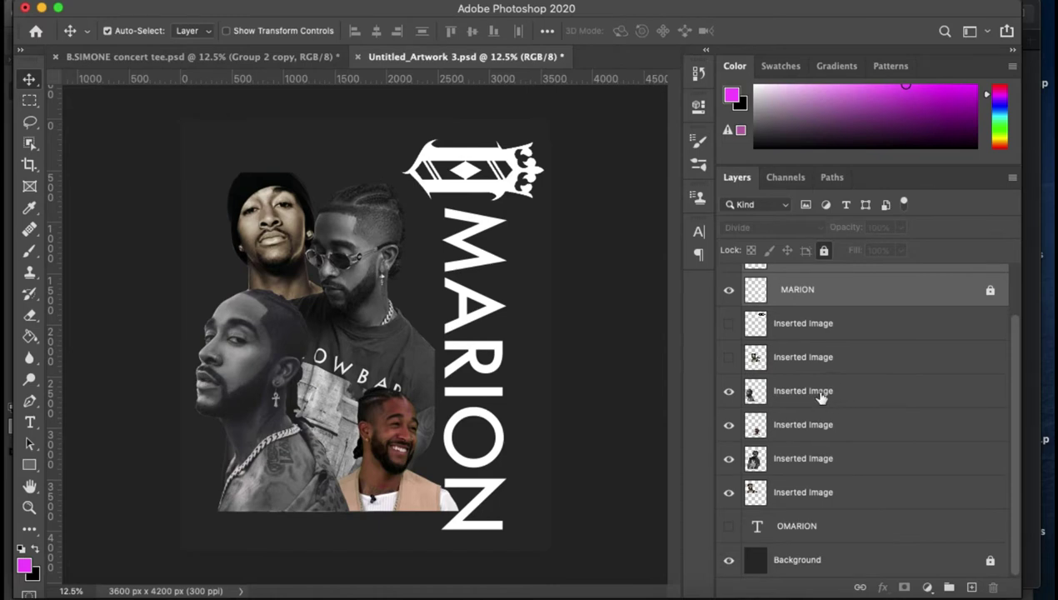
pyautogui.click(816, 392)
pyautogui.keyDown('shift'); pyautogui.click(820, 424); pyautogui.keyUp('shift')
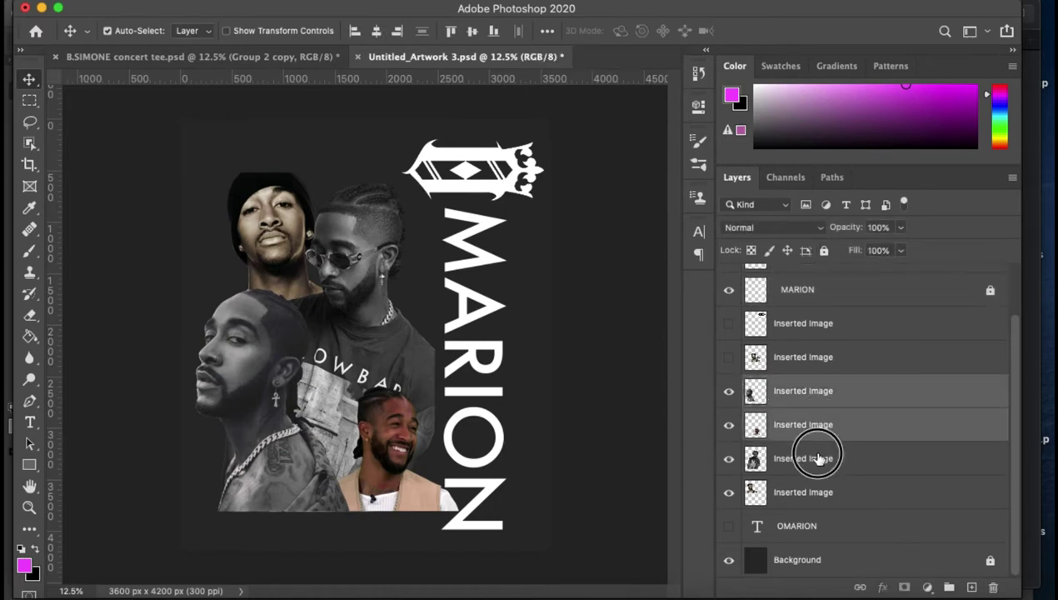
pyautogui.keyDown('shift'); pyautogui.click(820, 458); pyautogui.keyUp('shift')
pyautogui.keyDown('shift'); pyautogui.click(821, 491); pyautogui.keyUp('shift')
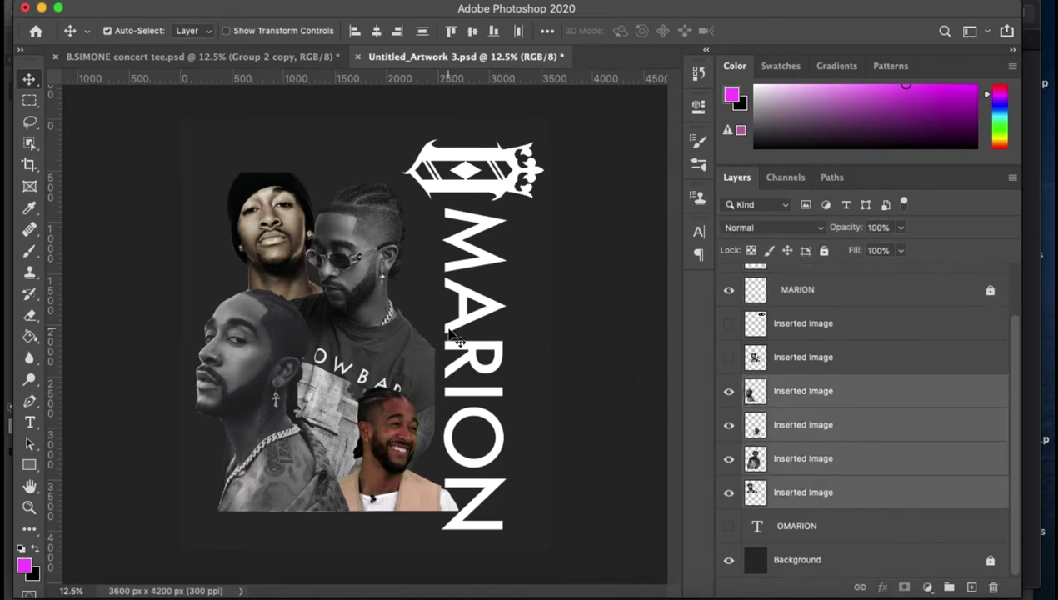
pyautogui.hotkey('ctrl', 't')
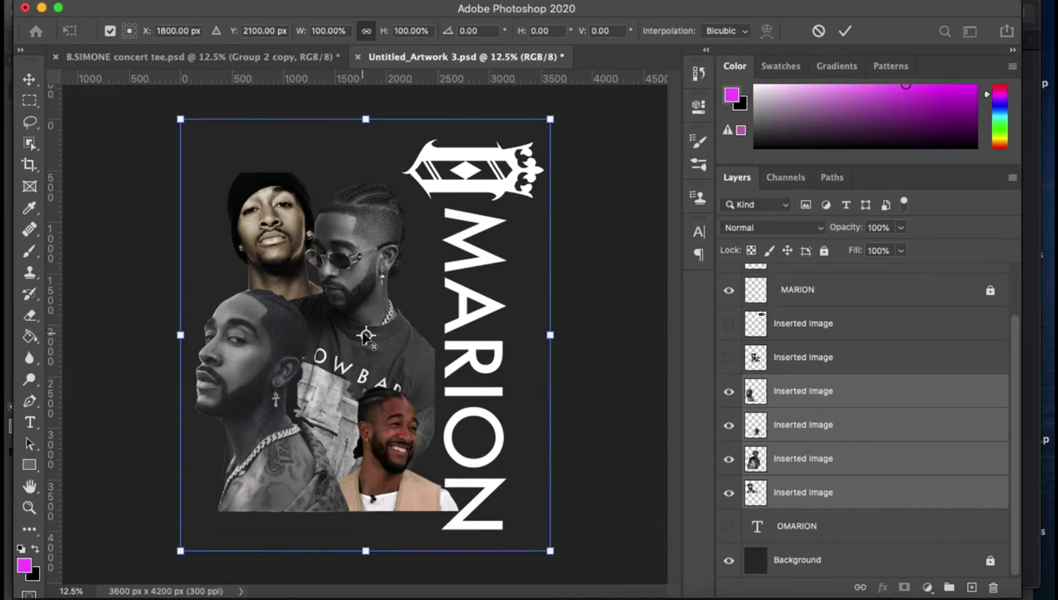
# - Shift the selected portrait collage about 100 px right, to X ≈ 1904 px
pyautogui.moveTo(365, 335); pyautogui.dragTo(370, 336)
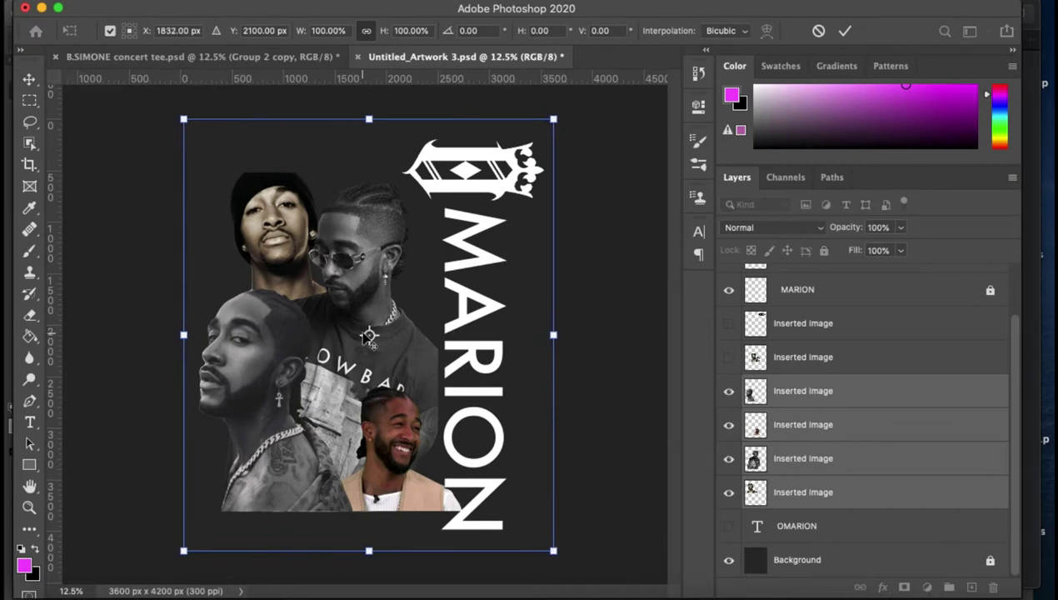
pyautogui.moveTo(368, 335); pyautogui.dragTo(367, 335)
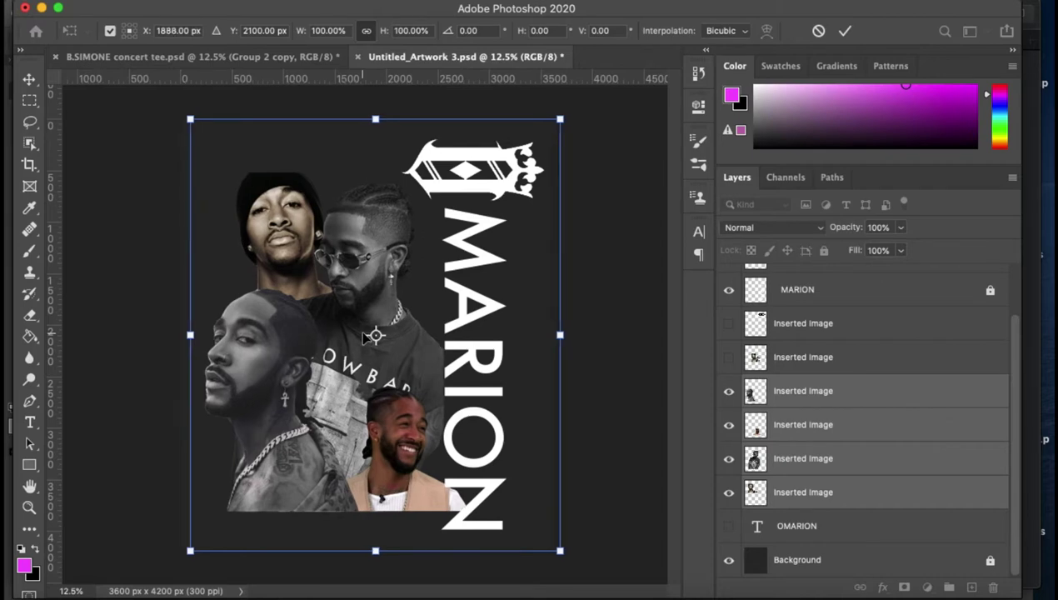
pyautogui.moveTo(365, 337); pyautogui.dragTo(367, 337)
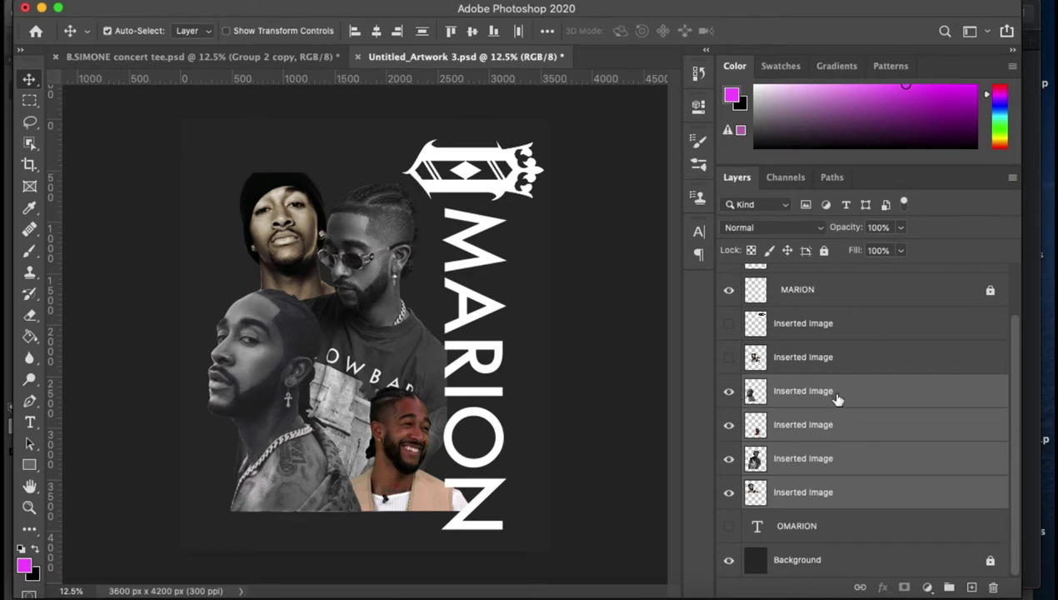
# - Make the top hidden Inserted Image layer the active layer
pyautogui.scroll(2, 837, 400)
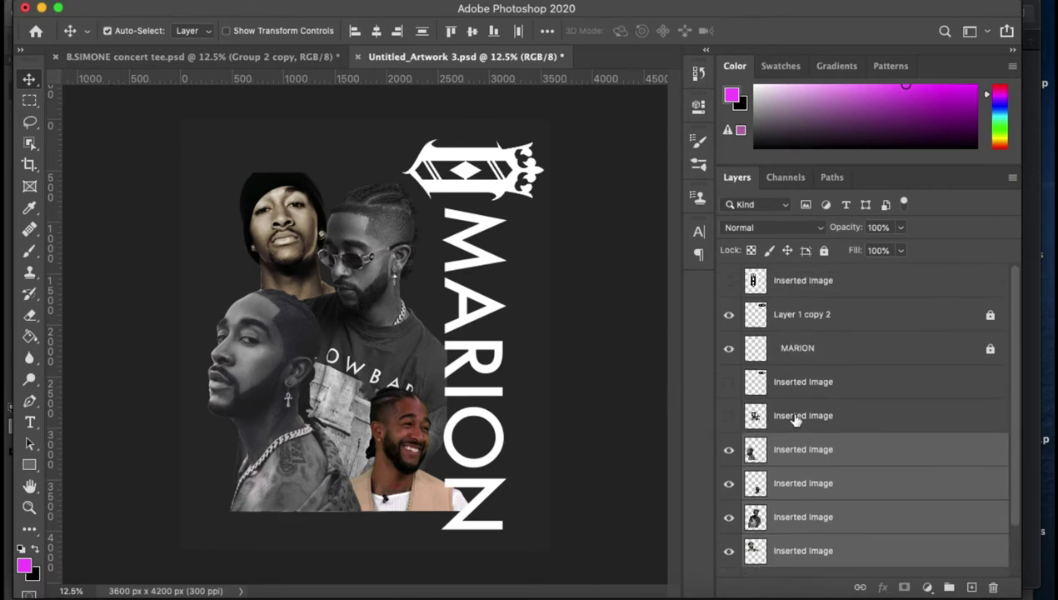
pyautogui.scroll(-1, 833, 487)
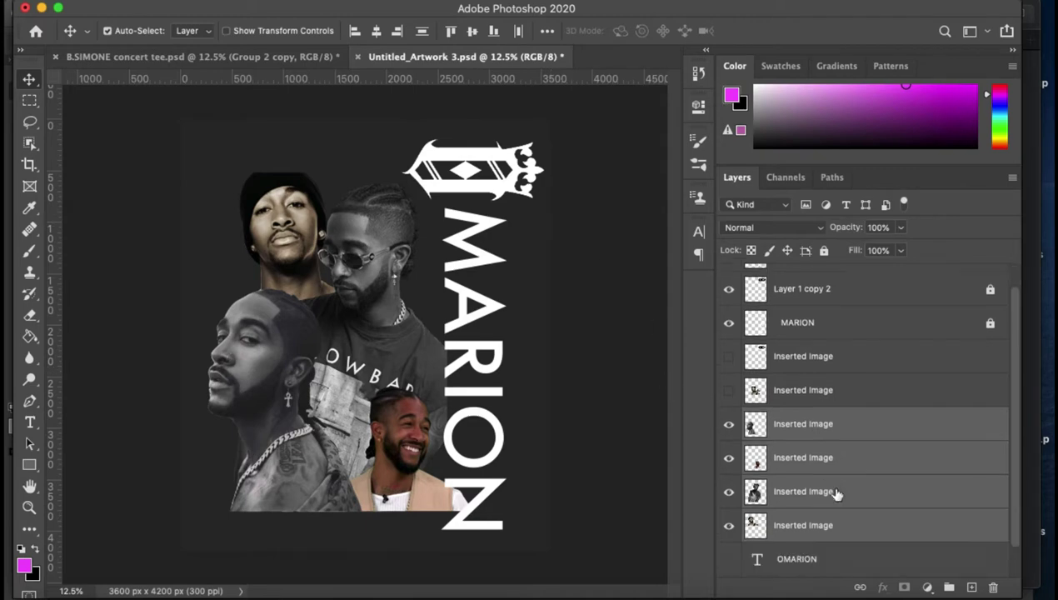
pyautogui.scroll(-1, 831, 487)
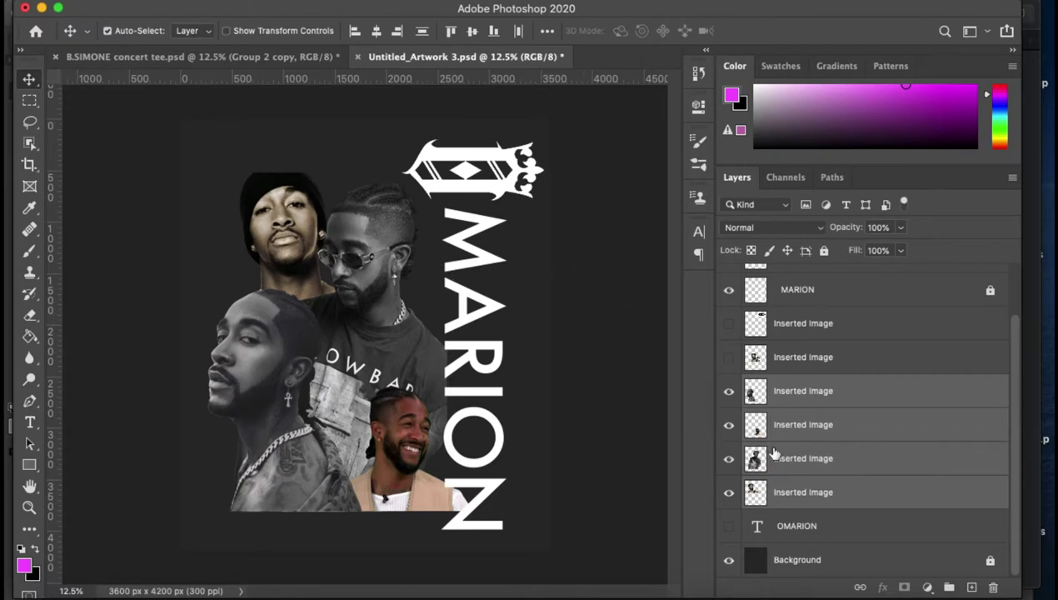
pyautogui.scroll(2, 833, 464)
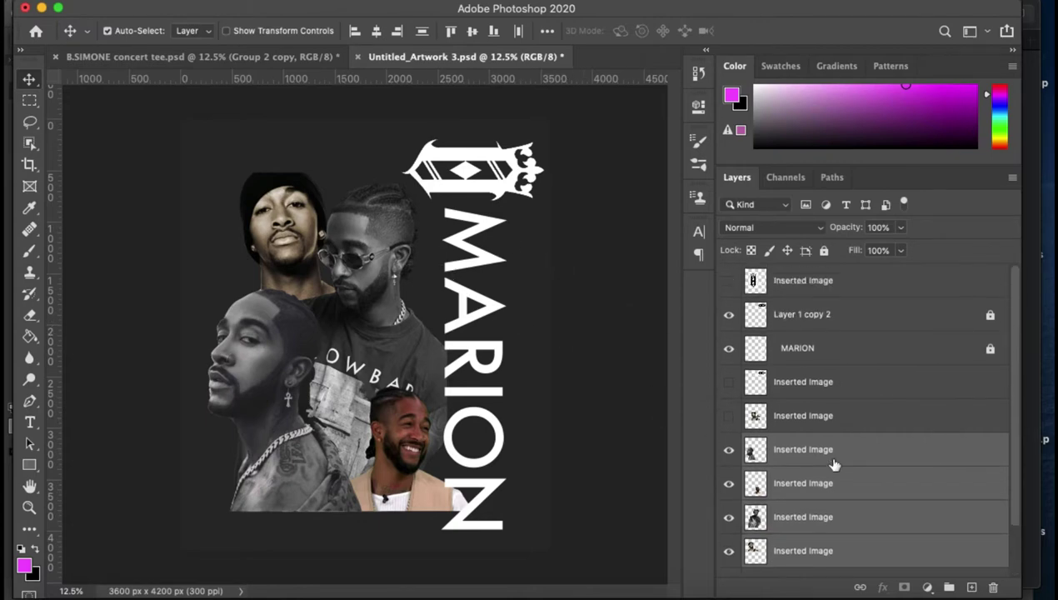
pyautogui.click(799, 317)
pyautogui.click(798, 289)
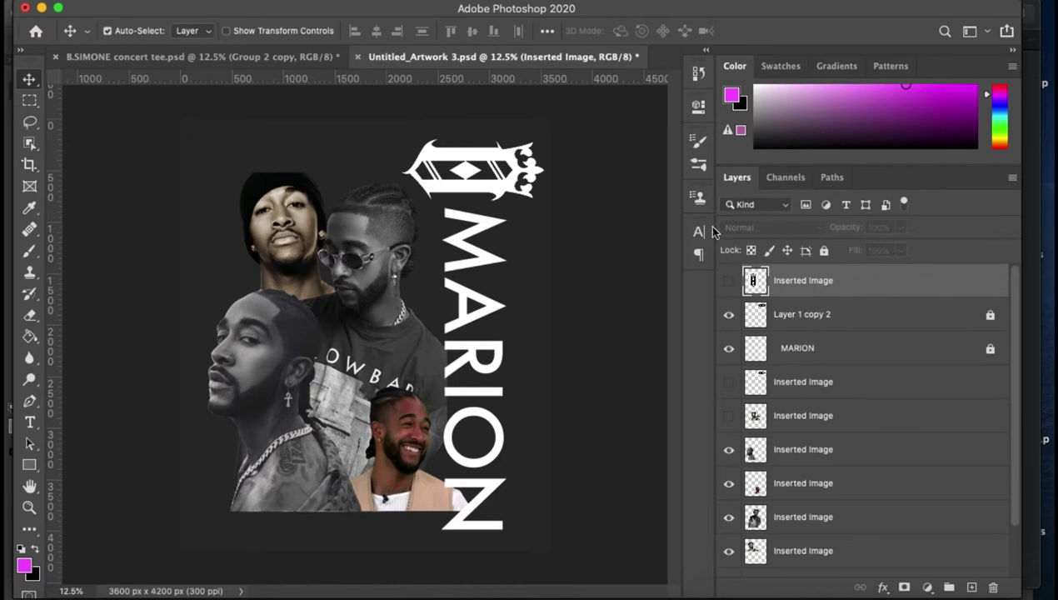
# - Set up a 600 px white Dry Media brush, then return to the Move tool
pyautogui.click(30, 250)
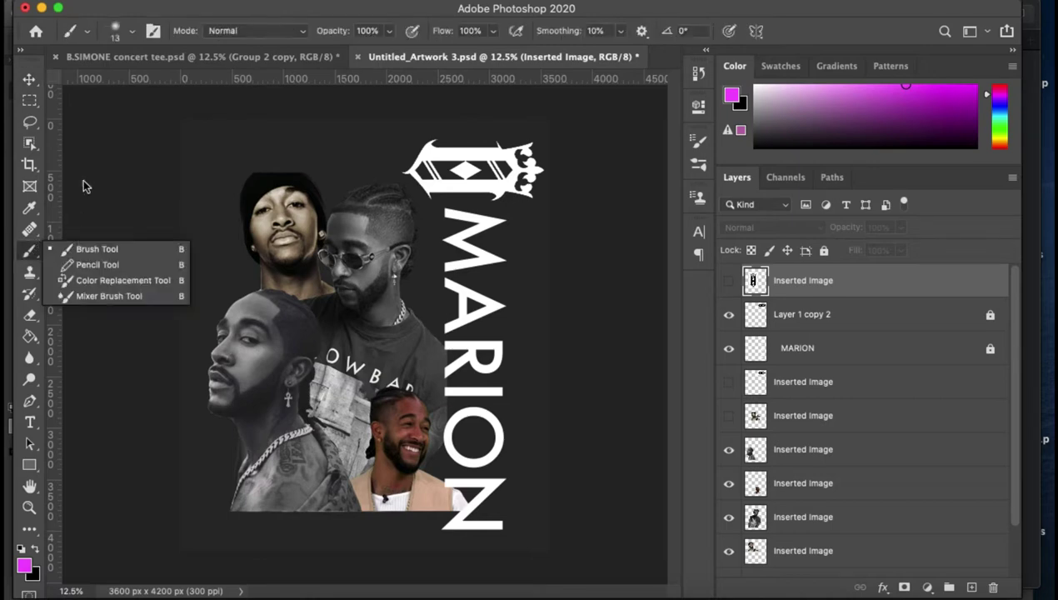
pyautogui.click(125, 247)
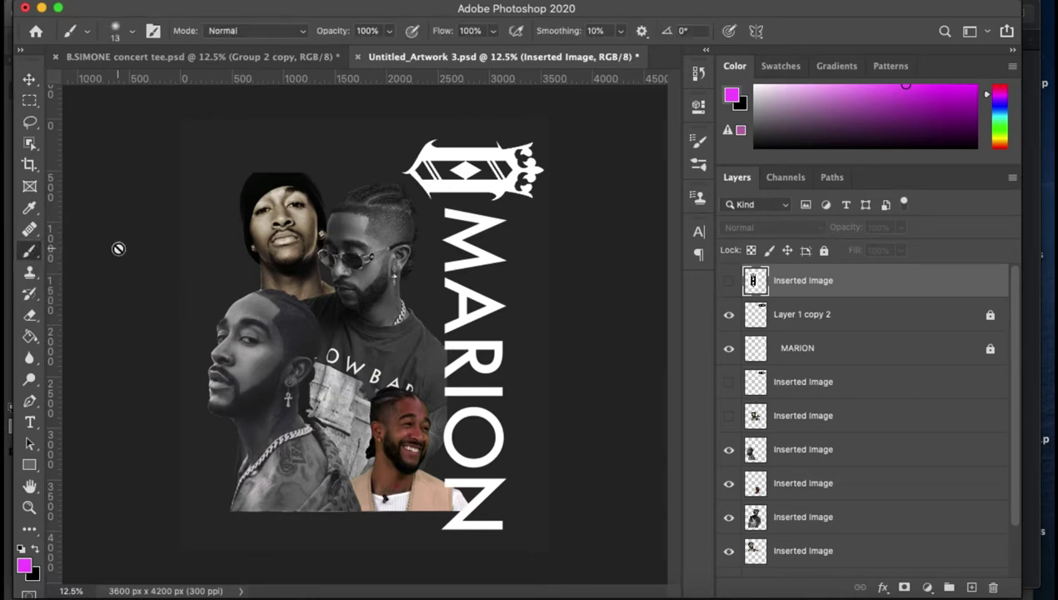
pyautogui.click(131, 32)
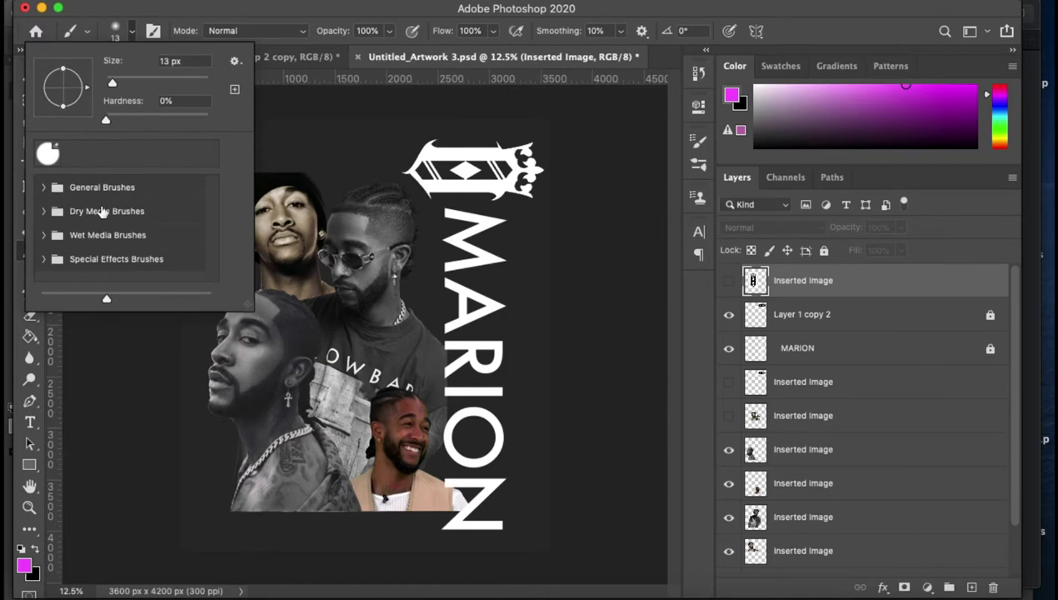
pyautogui.click(47, 212)
pyautogui.scroll(-1, 123, 239)
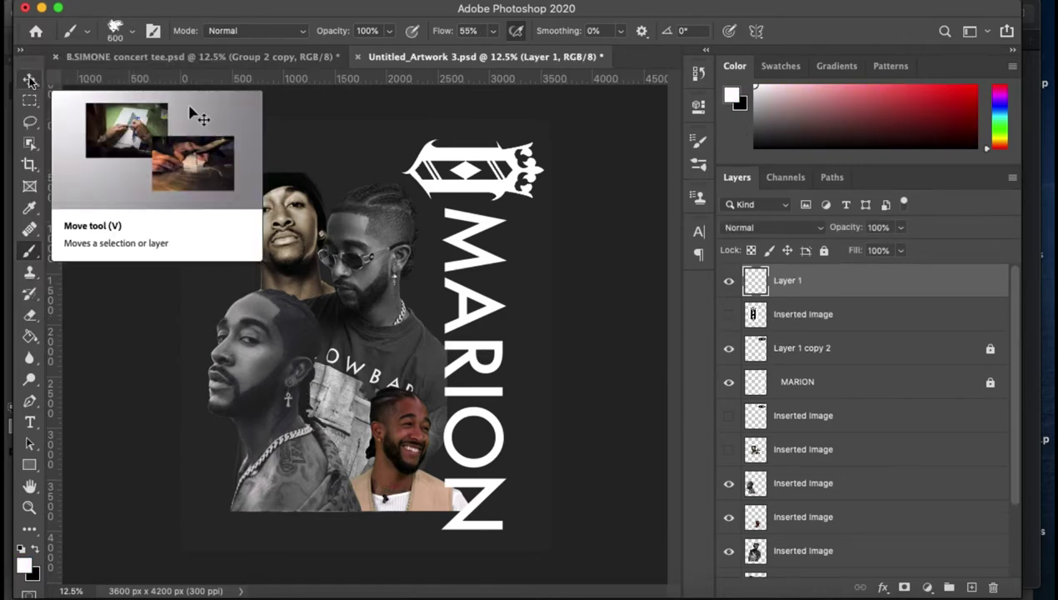
pyautogui.click(28, 80)
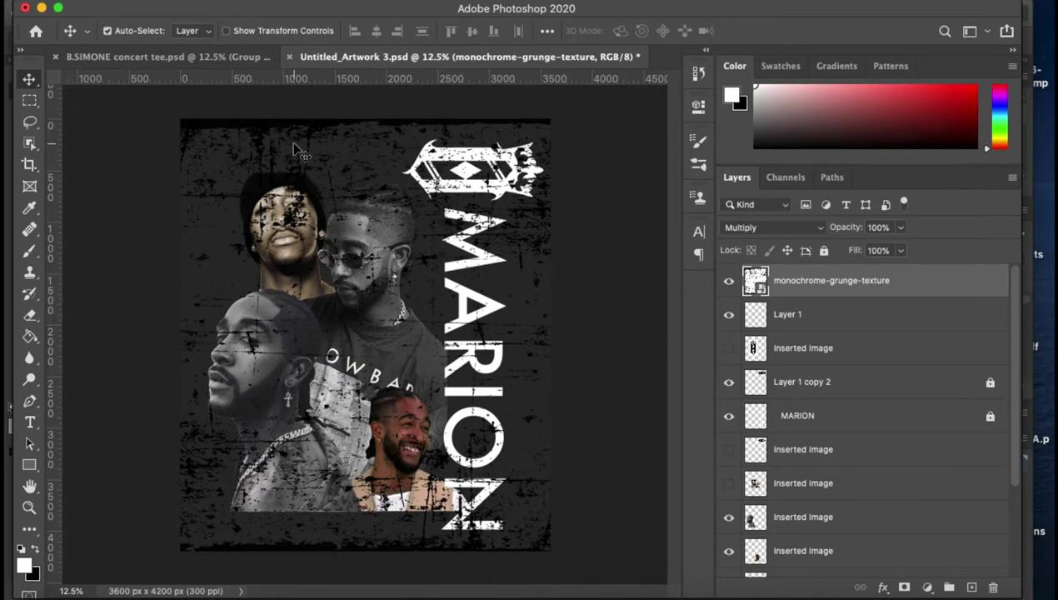
# - Set the grunge texture layer's Fill to 40%
pyautogui.click(900, 251)
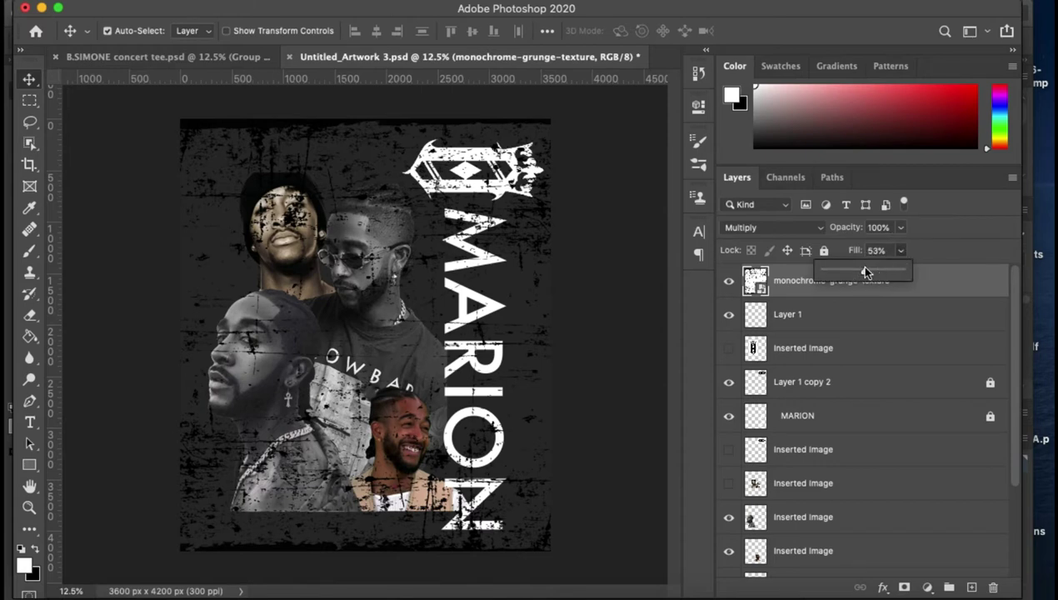
pyautogui.moveTo(864, 268); pyautogui.dragTo(851, 269)
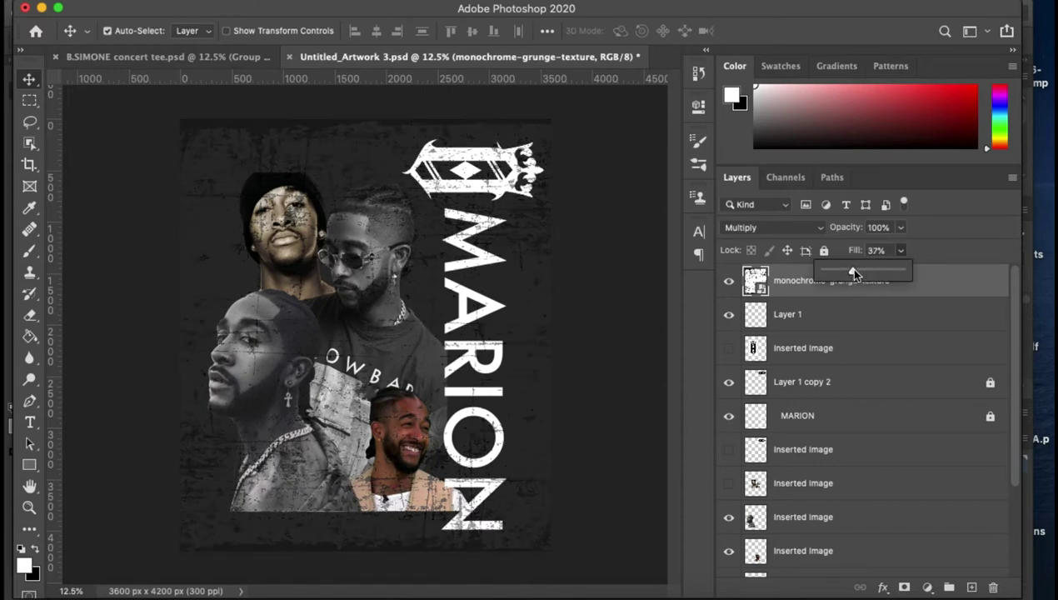
pyautogui.moveTo(852, 271); pyautogui.dragTo(841, 273)
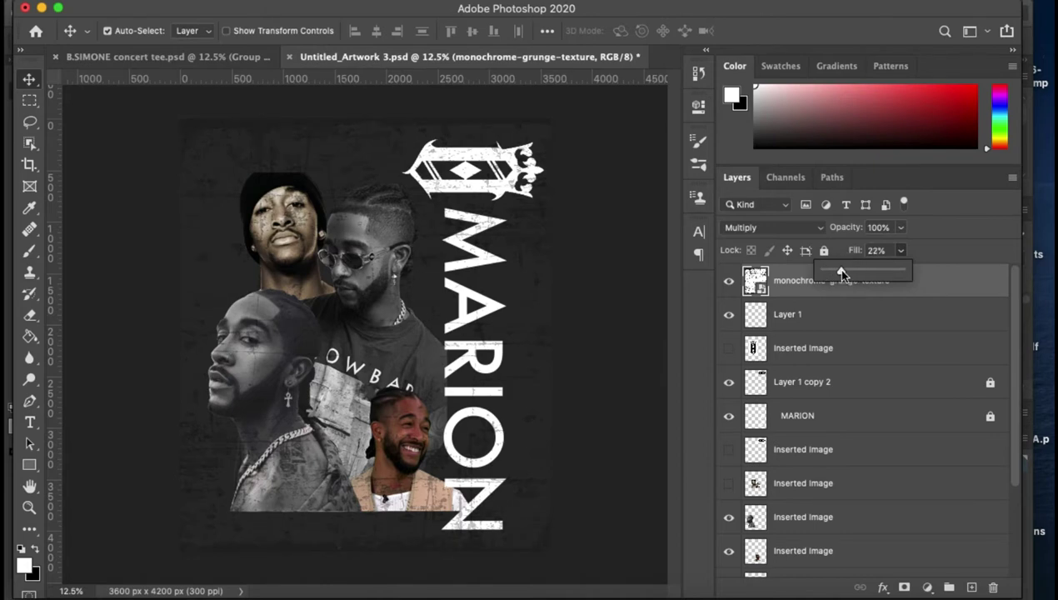
pyautogui.moveTo(840, 273); pyautogui.dragTo(850, 273)
pyautogui.moveTo(850, 271); pyautogui.dragTo(846, 272)
pyautogui.moveTo(846, 272); pyautogui.dragTo(858, 274)
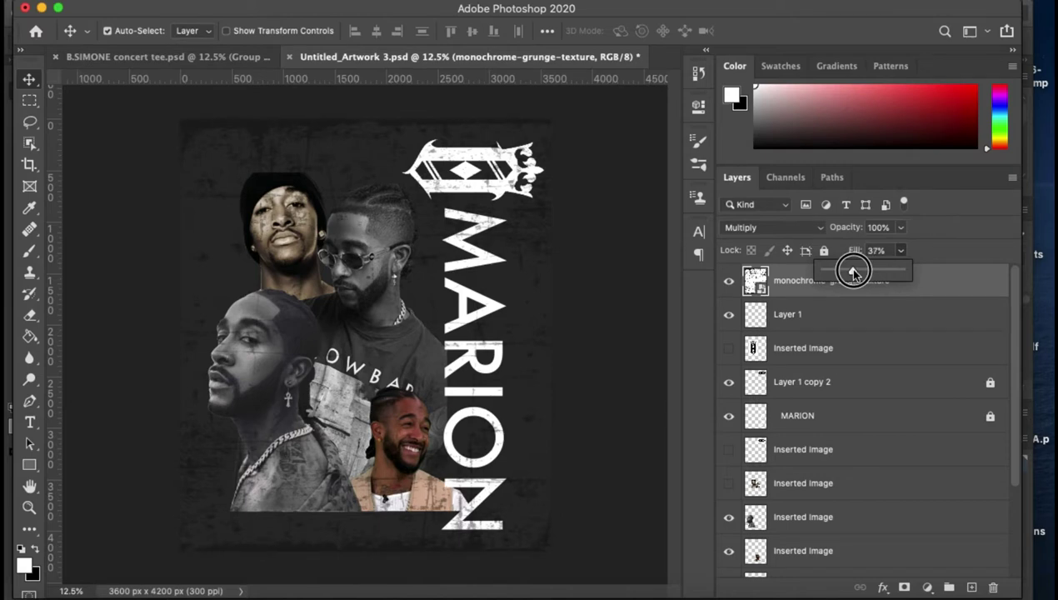
pyautogui.moveTo(858, 275); pyautogui.dragTo(855, 276)
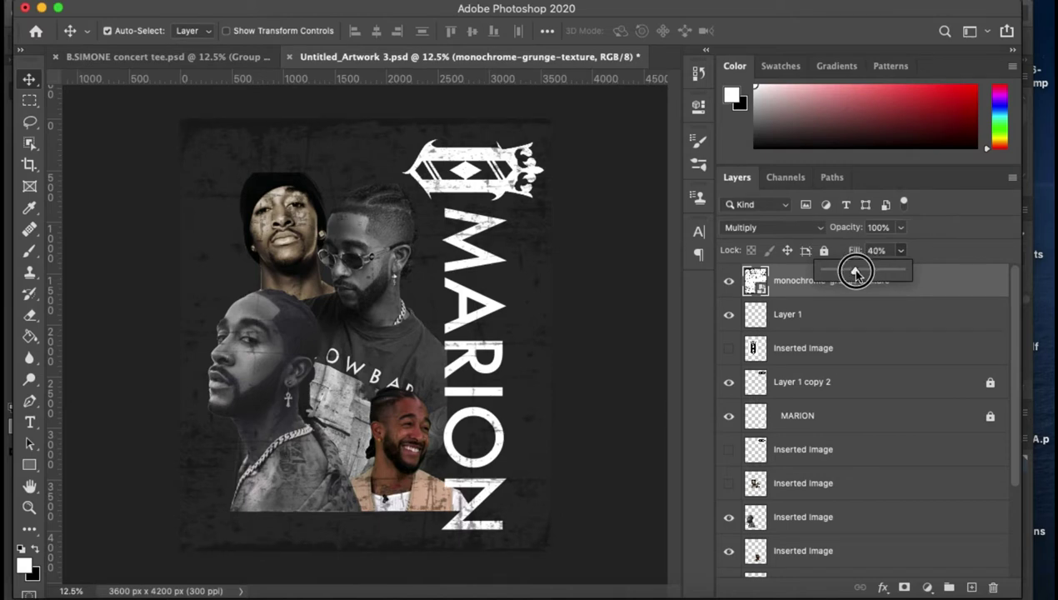
pyautogui.click(895, 247)
# - Raise the texture layer's Opacity to about 74%
pyautogui.click(901, 226)
pyautogui.moveTo(898, 246); pyautogui.dragTo(863, 248)
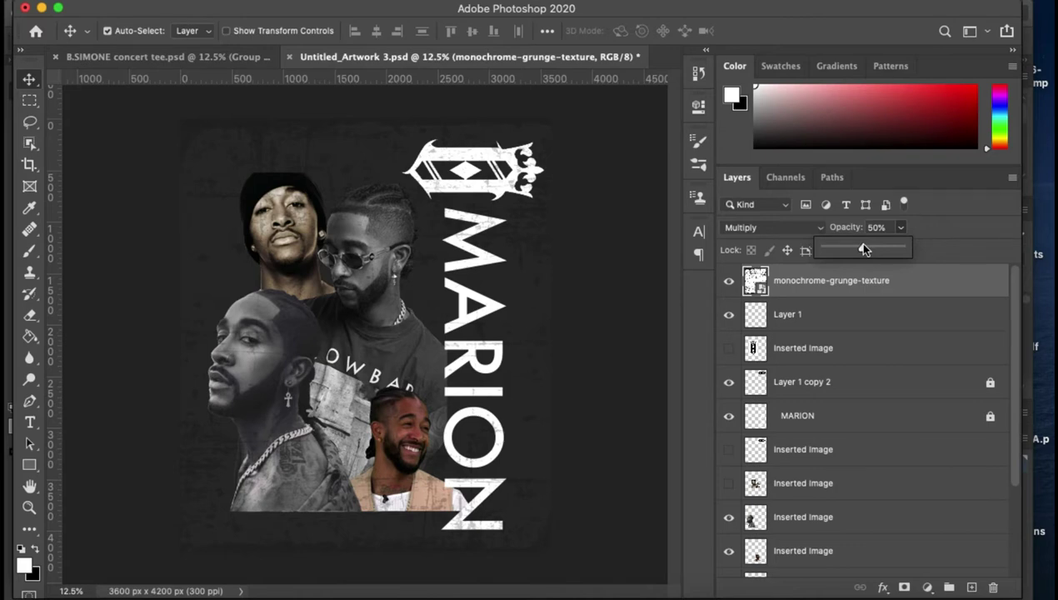
pyautogui.moveTo(863, 249); pyautogui.dragTo(878, 252)
pyautogui.moveTo(879, 253); pyautogui.dragTo(882, 249)
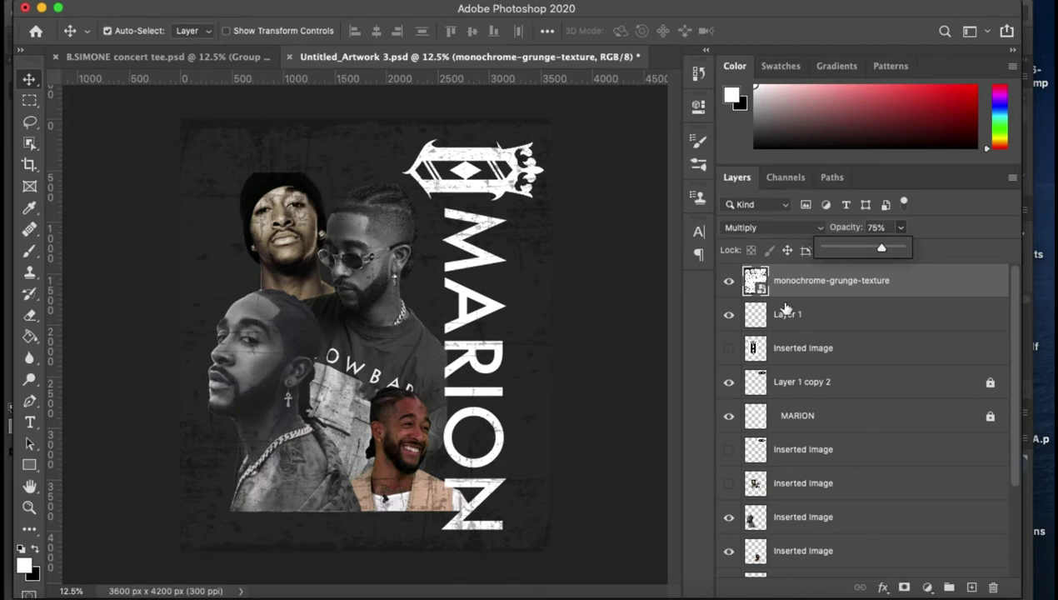
# - Close the Opacity slider with the texture layer settled at 75%
pyautogui.click(730, 322)
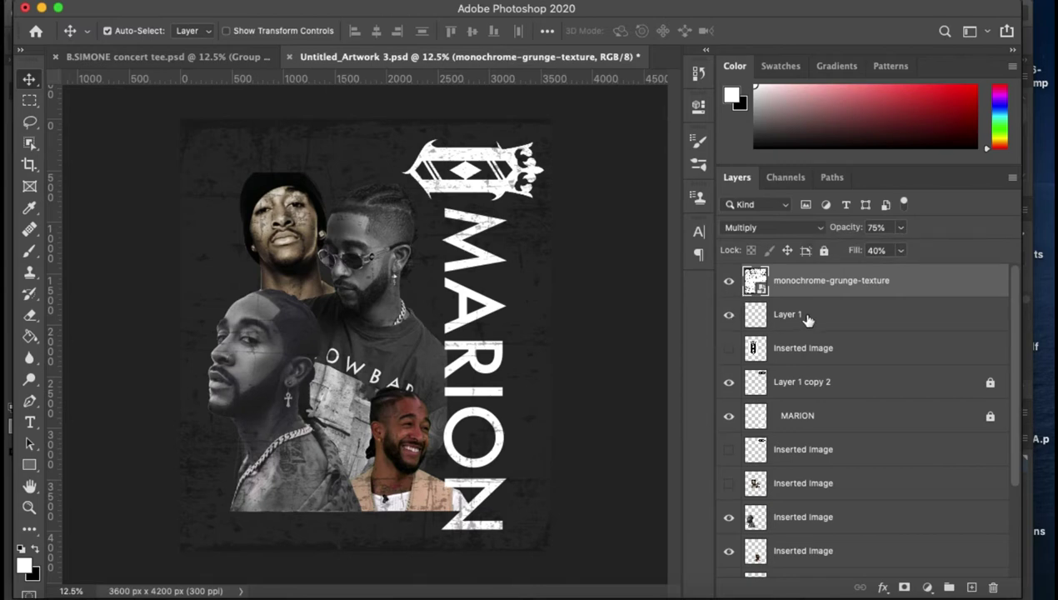
# - Move the grunge texture below Layer 1 and the hidden Inserted Image just below MARION
pyautogui.moveTo(798, 290); pyautogui.dragTo(787, 323)
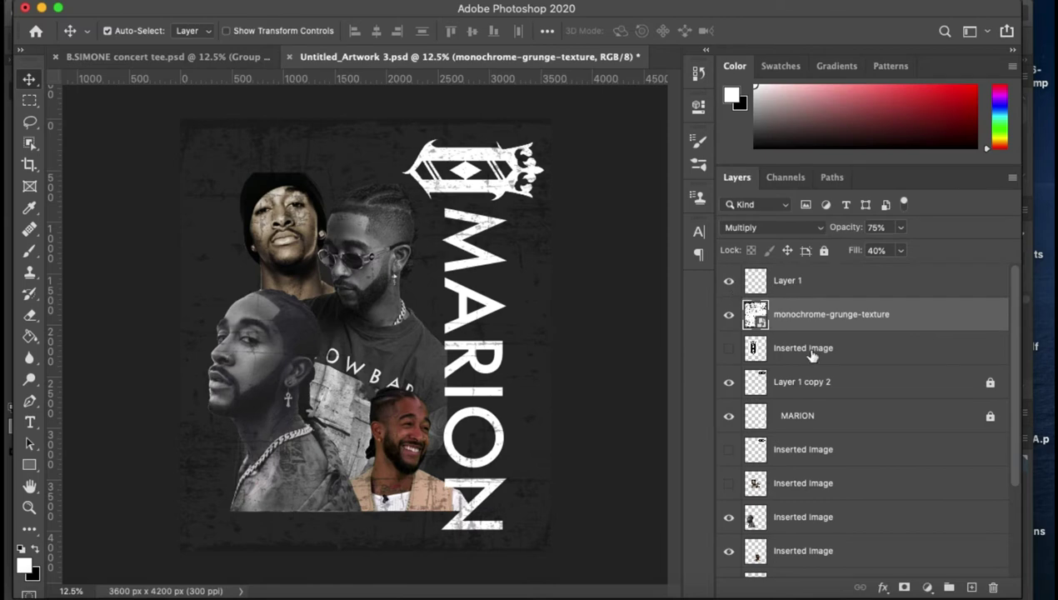
pyautogui.moveTo(766, 354)
pyautogui.mouseDown()
pyautogui.moveTo(783, 400)
pyautogui.moveTo(771, 471)
pyautogui.mouseUp()
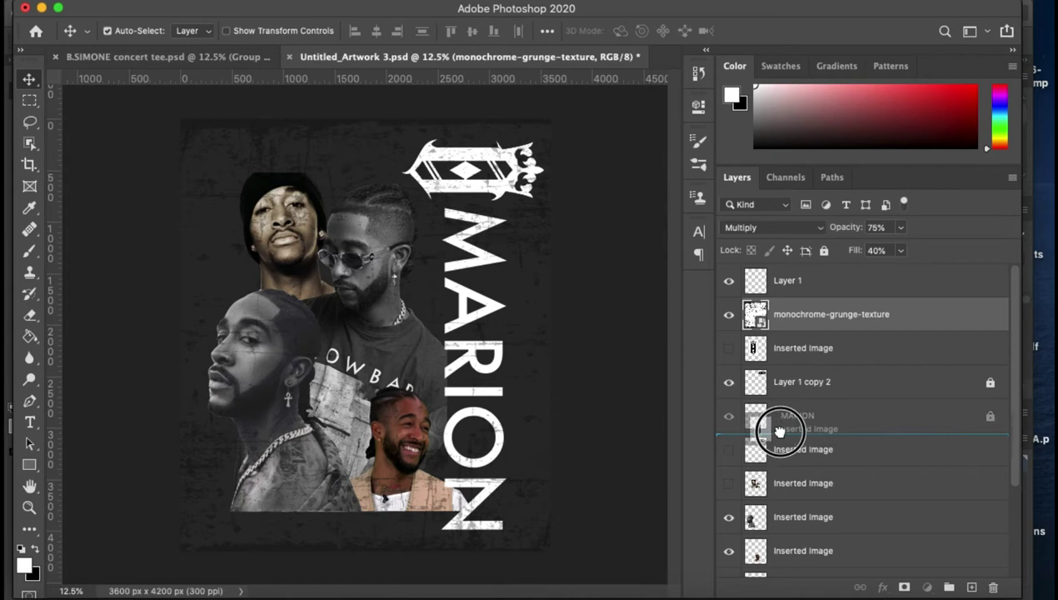
pyautogui.moveTo(771, 468); pyautogui.dragTo(779, 433)
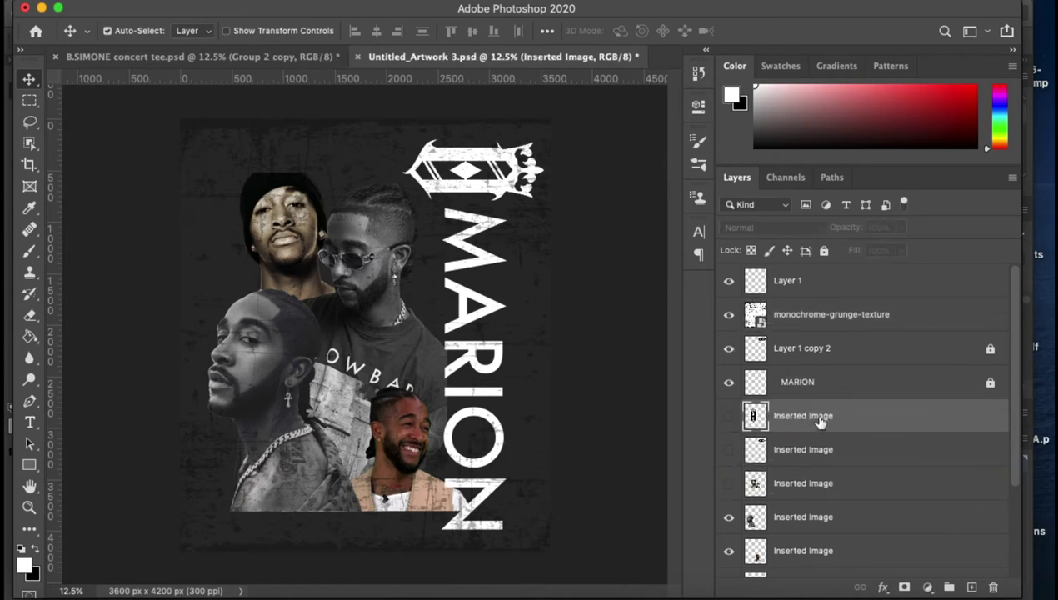
pyautogui.scroll(-4, 820, 424)
pyautogui.scroll(-1, 820, 424)
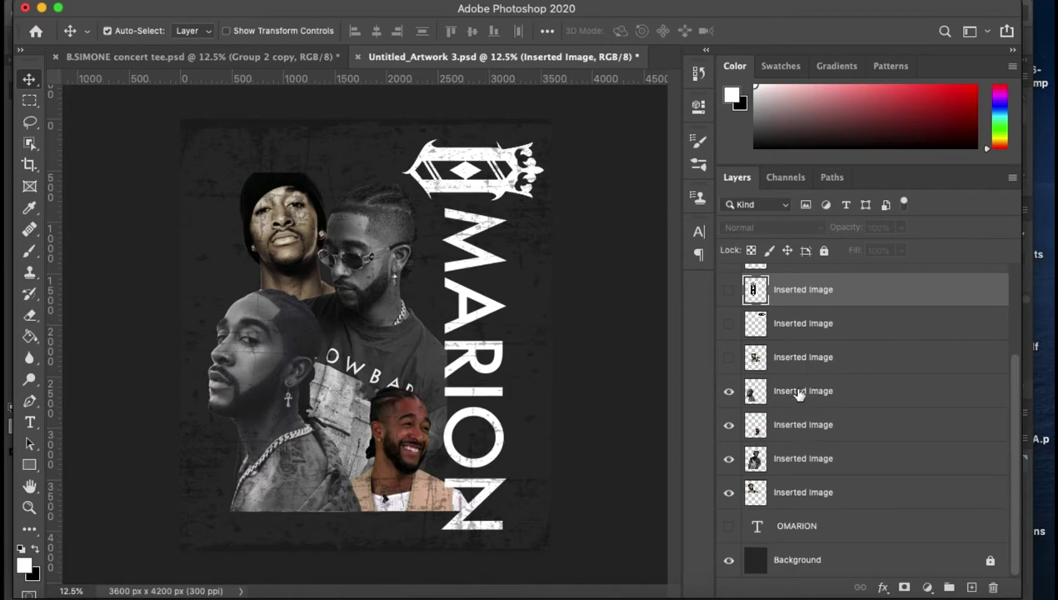
# - Group the four visible portrait layers as Group 1 and duplicate the group
pyautogui.click(797, 393)
pyautogui.keyDown('shift'); pyautogui.click(784, 425); pyautogui.keyUp('shift')
pyautogui.keyDown('shift'); pyautogui.click(785, 459); pyautogui.keyUp('shift')
pyautogui.keyDown('shift'); pyautogui.click(791, 492); pyautogui.keyUp('shift')
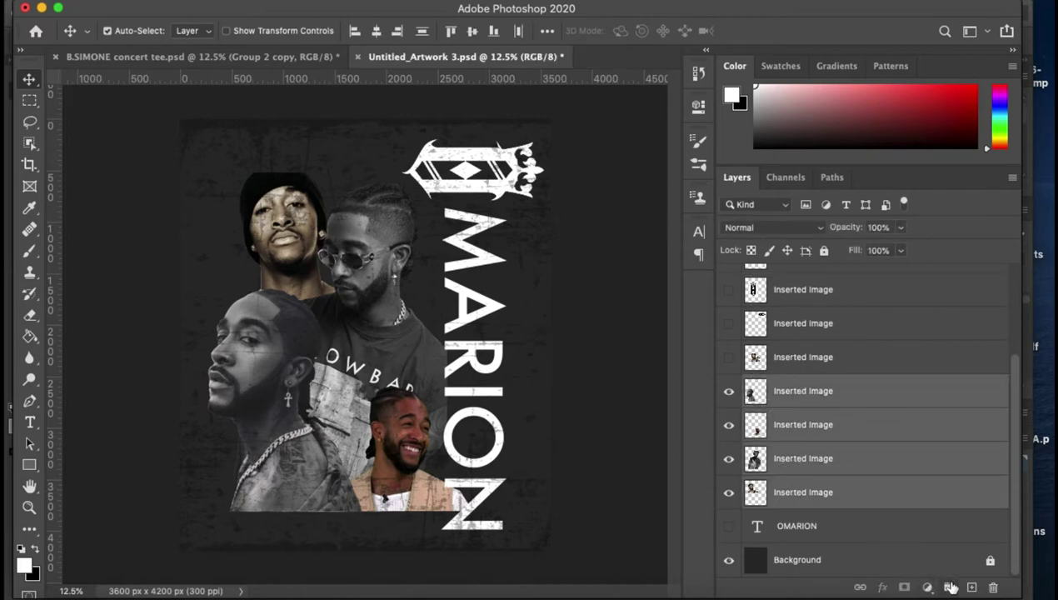
pyautogui.click(947, 586)
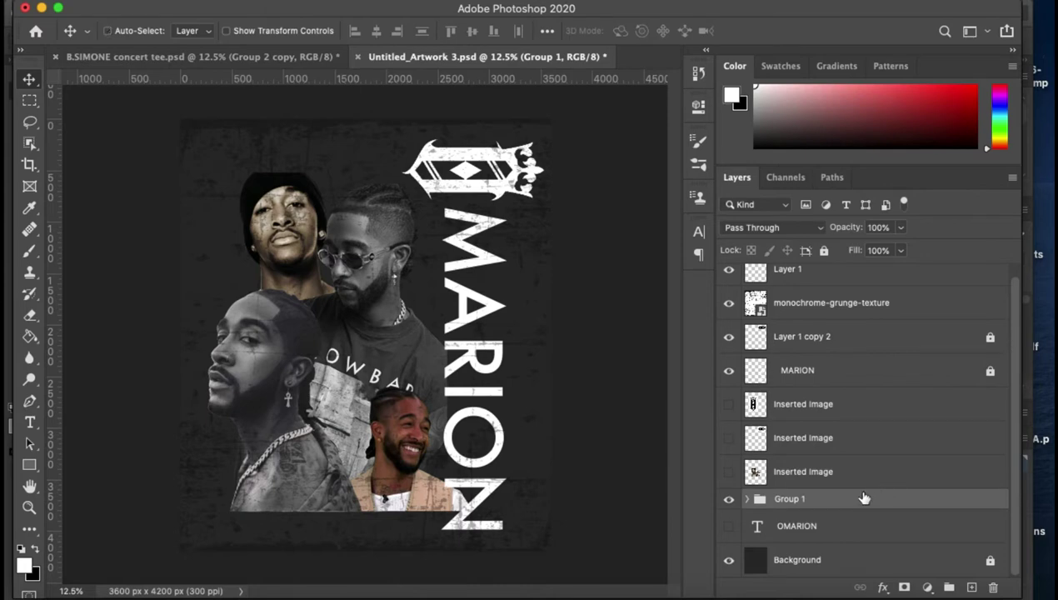
pyautogui.hotkey('ctrl', 'j')
# - Hide the original Group 1 and place Group 1 copy just below the MARION layer
pyautogui.click(729, 519)
pyautogui.moveTo(786, 505)
pyautogui.mouseDown()
pyautogui.moveTo(779, 339)
pyautogui.moveTo(772, 401)
pyautogui.moveTo(773, 389)
pyautogui.mouseUp()
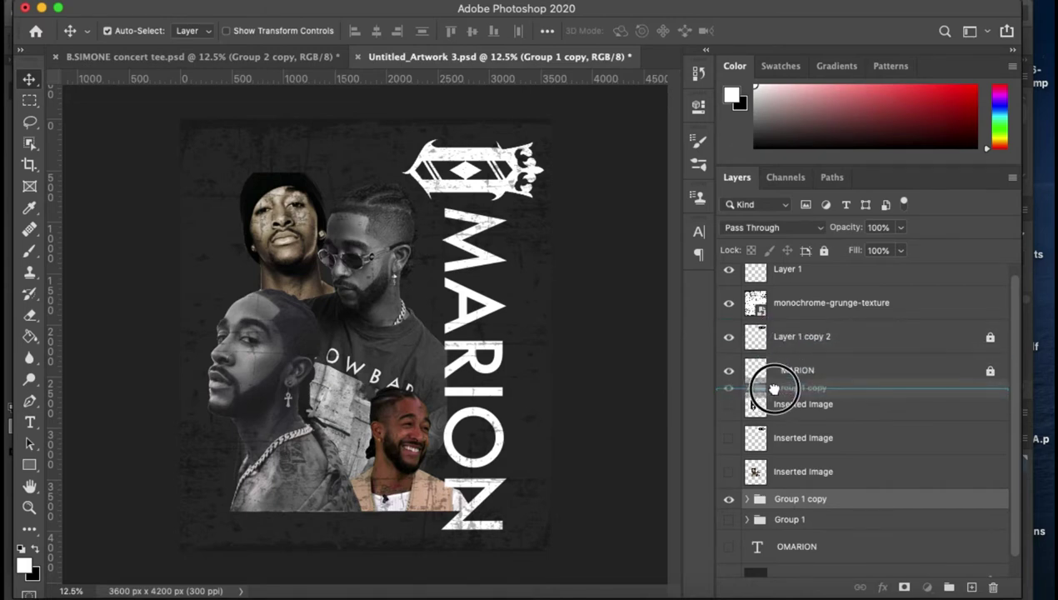
pyautogui.moveTo(773, 389); pyautogui.dragTo(773, 392)
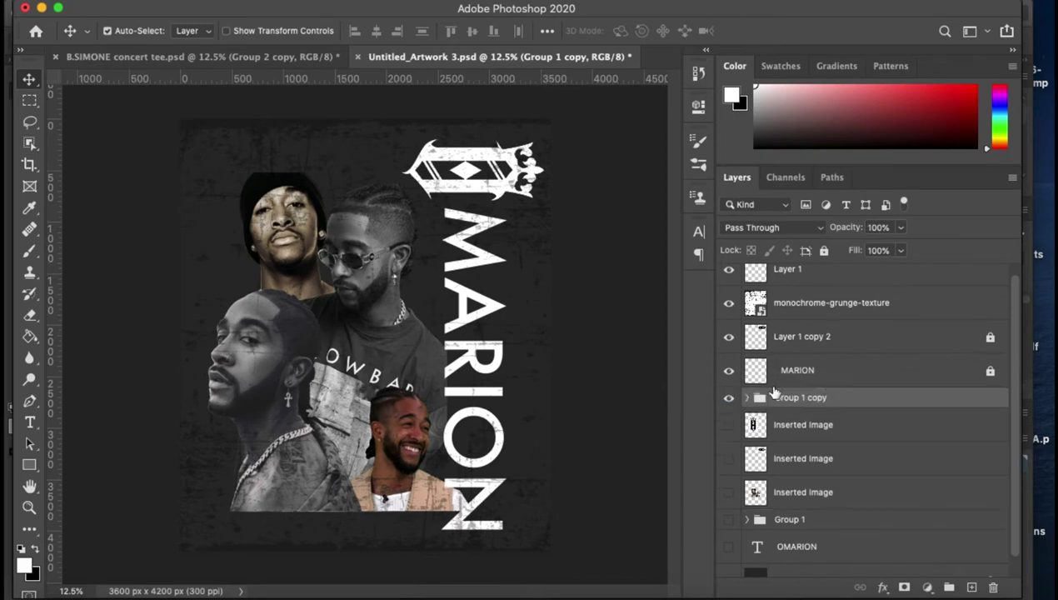
pyautogui.click(746, 397)
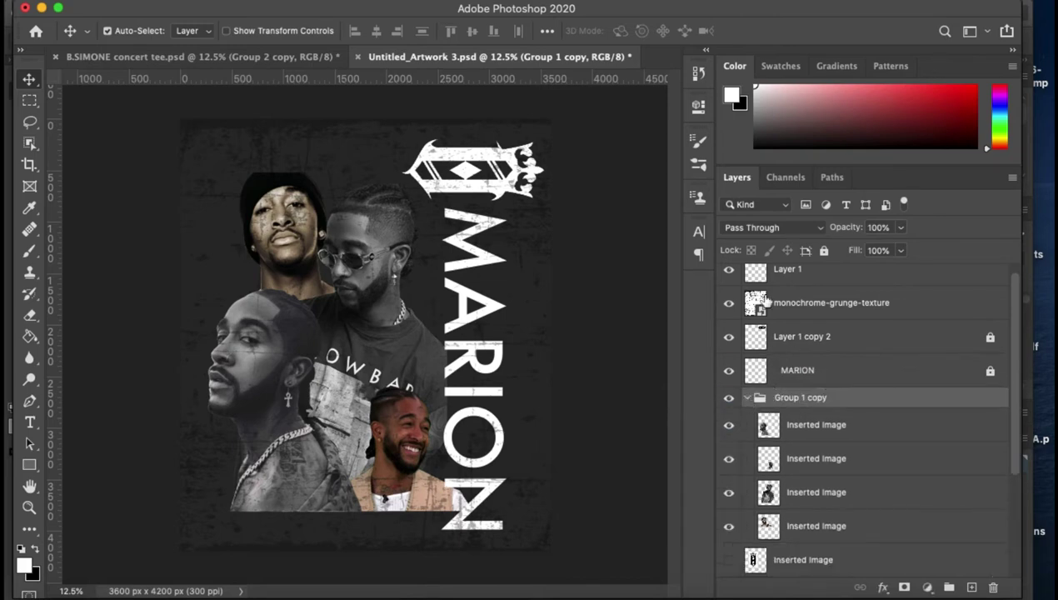
pyautogui.scroll(1, 773, 354)
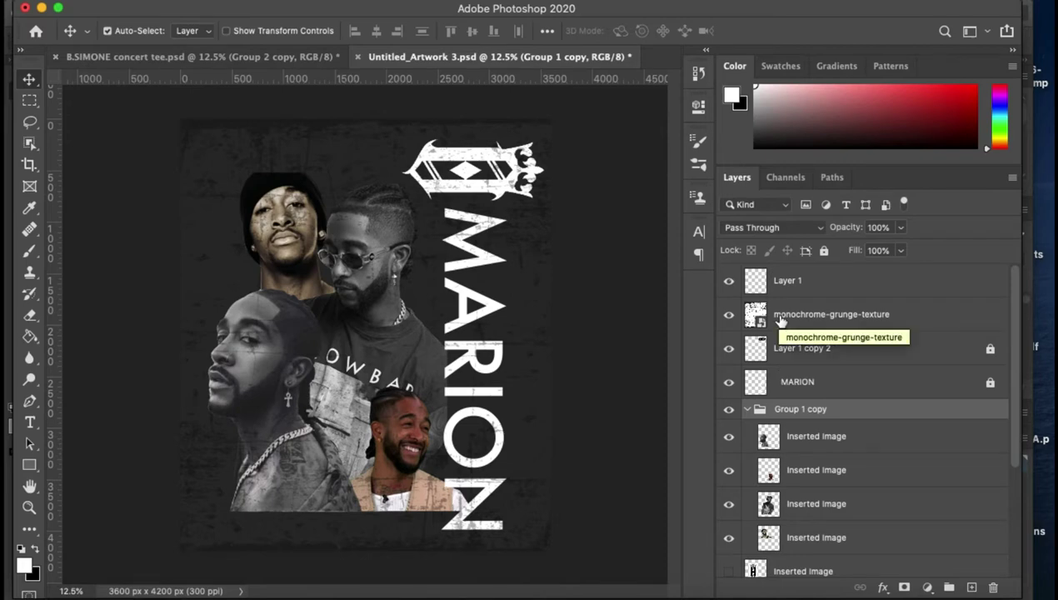
pyautogui.moveTo(780, 321); pyautogui.dragTo(797, 324)
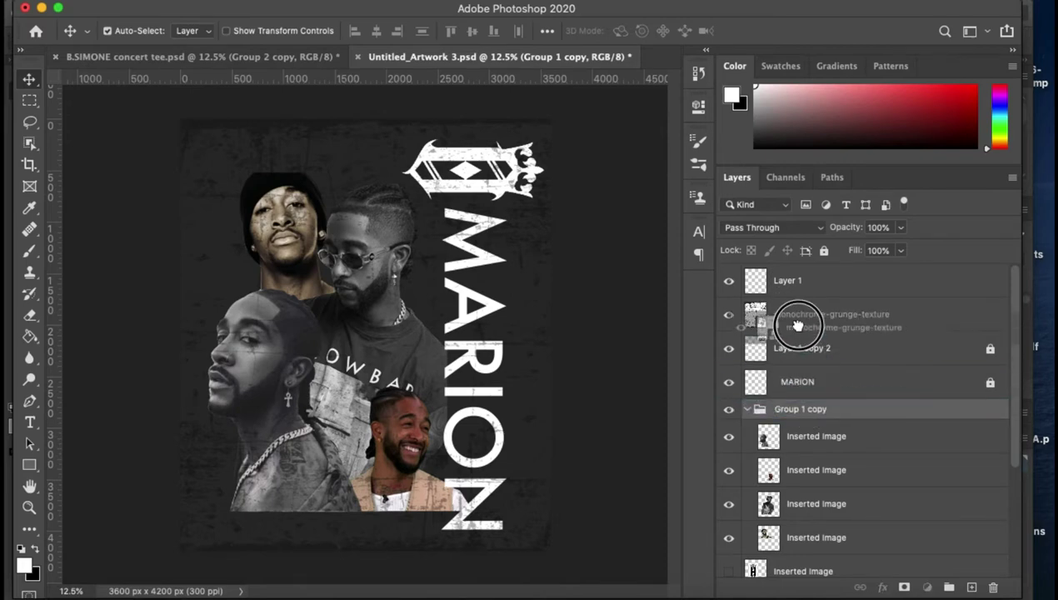
pyautogui.moveTo(797, 325); pyautogui.dragTo(797, 315)
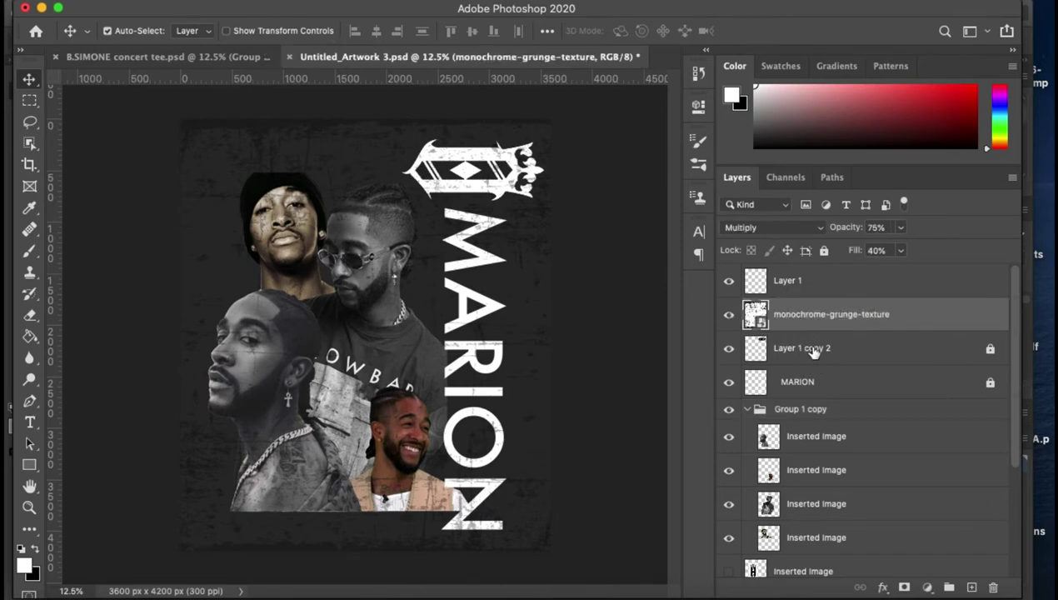
# - Unlock MARION and move Layer 1 copy 2, MARION and the grunge texture into Group 1 copy
pyautogui.click(814, 350)
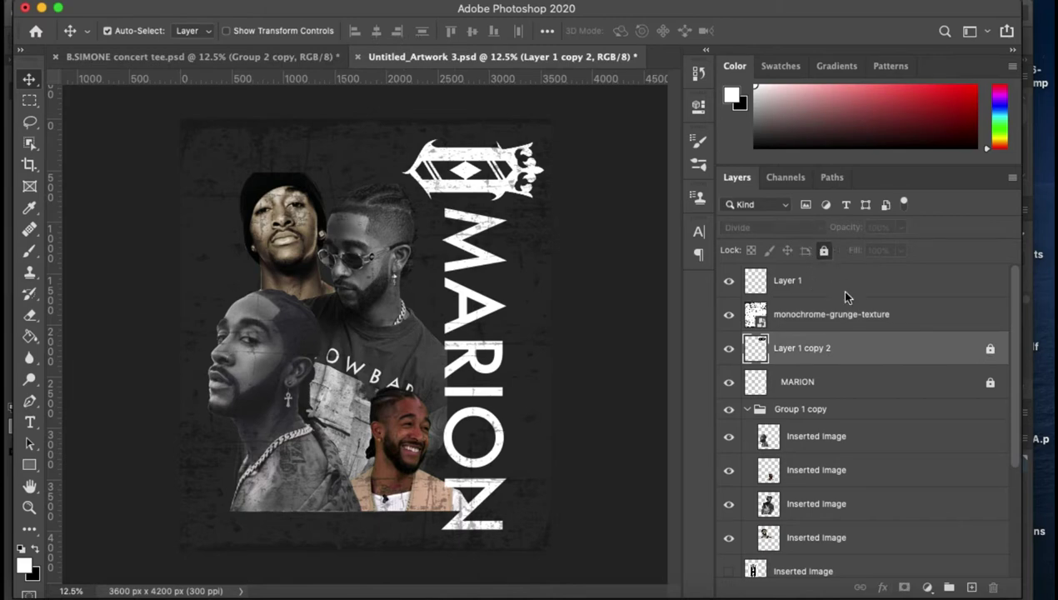
pyautogui.click(829, 380)
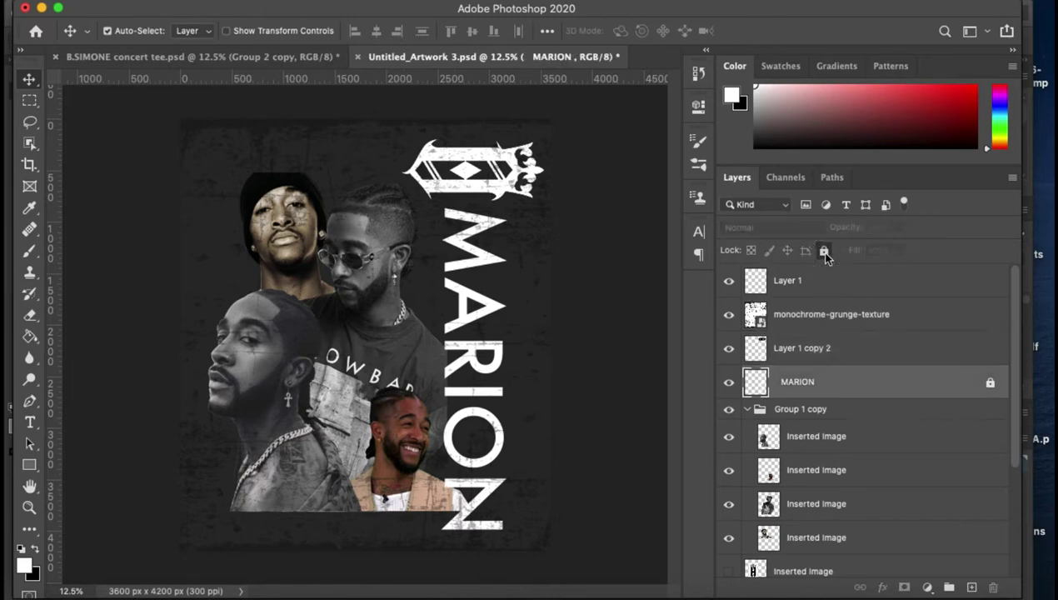
pyautogui.click(823, 250)
pyautogui.click(816, 353)
pyautogui.keyDown('shift'); pyautogui.click(805, 380); pyautogui.keyUp('shift')
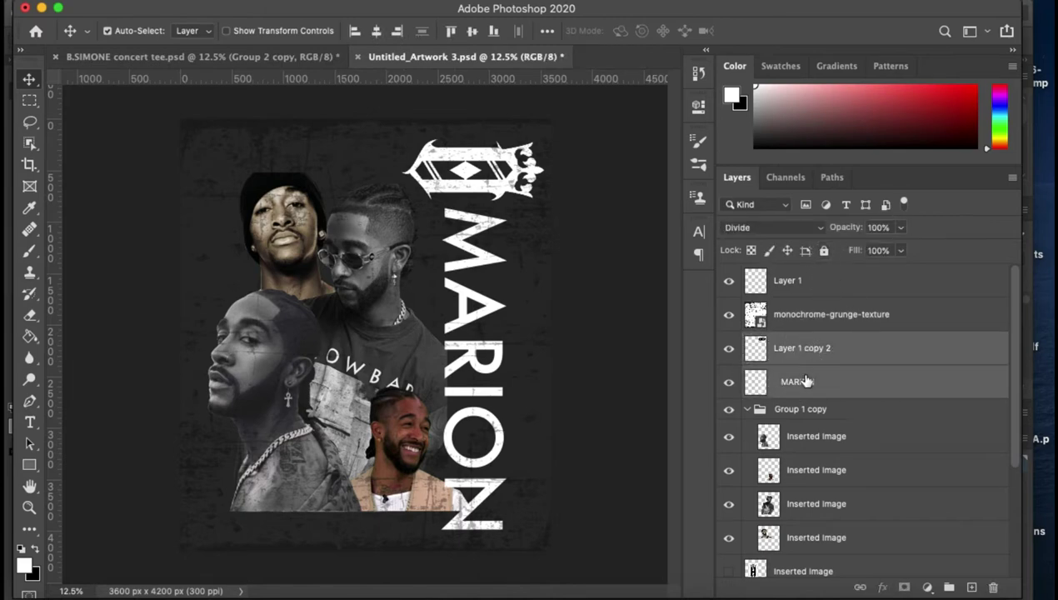
pyautogui.moveTo(805, 380); pyautogui.dragTo(804, 425)
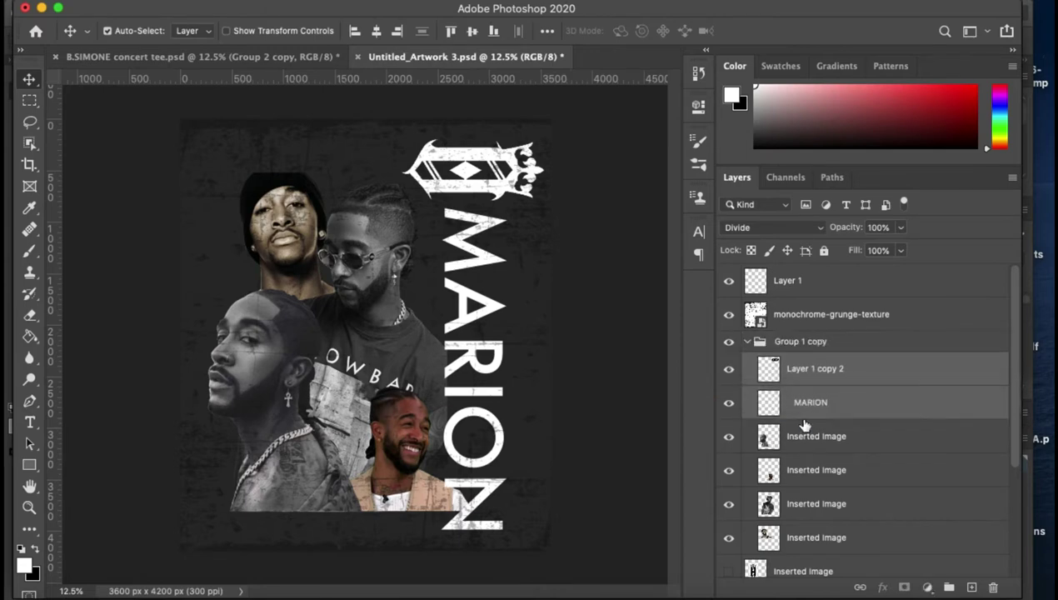
pyautogui.moveTo(783, 316); pyautogui.dragTo(796, 348)
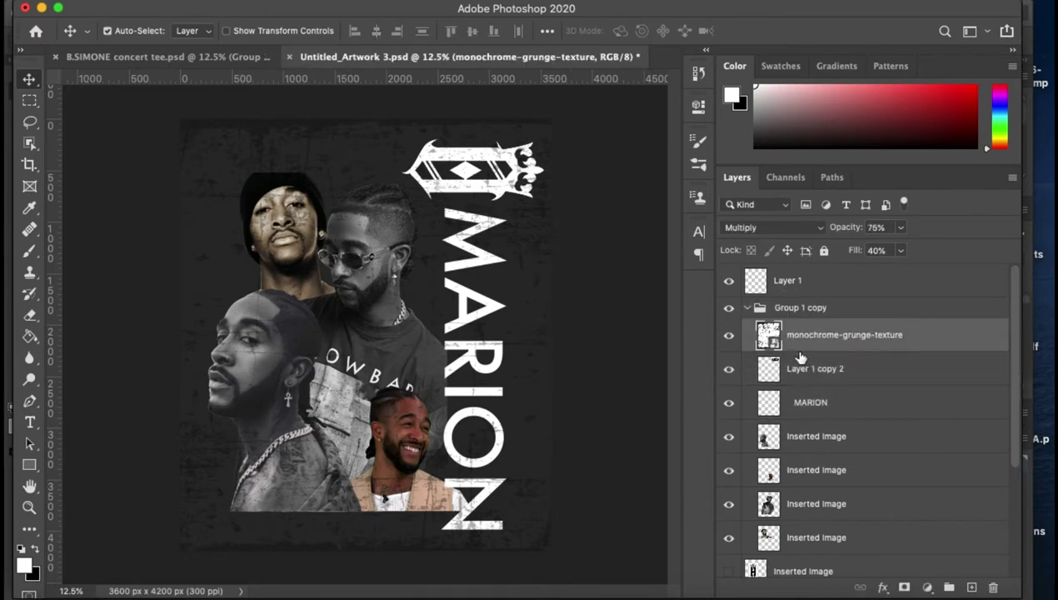
pyautogui.click(748, 310)
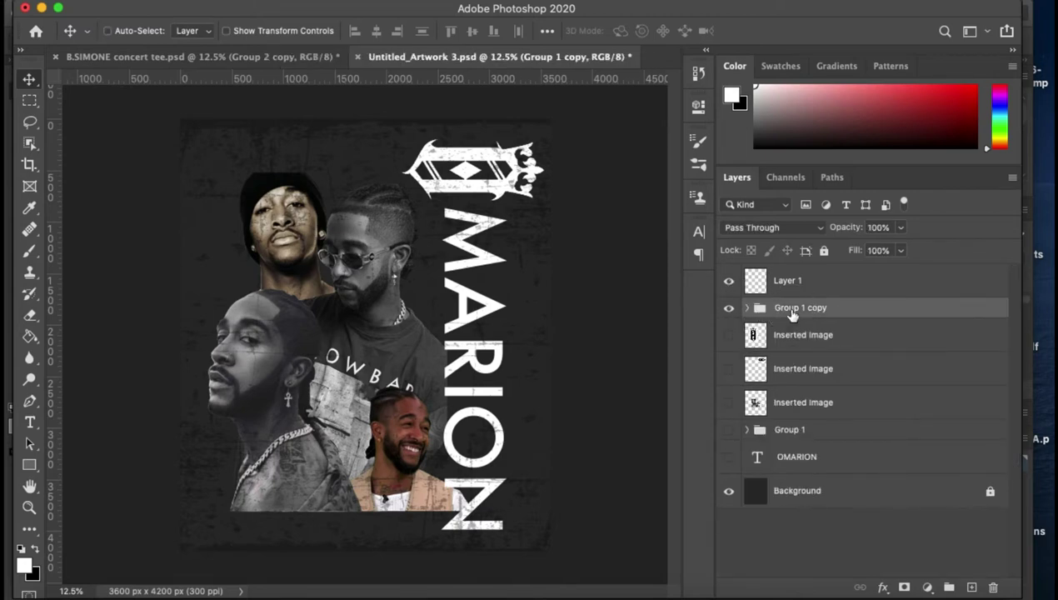
# - Duplicate Group 1 copy as Group 1 copy 2 and hide the original group
pyautogui.hotkey('ctrl', 'j')
pyautogui.click(729, 328)
pyautogui.click(747, 308)
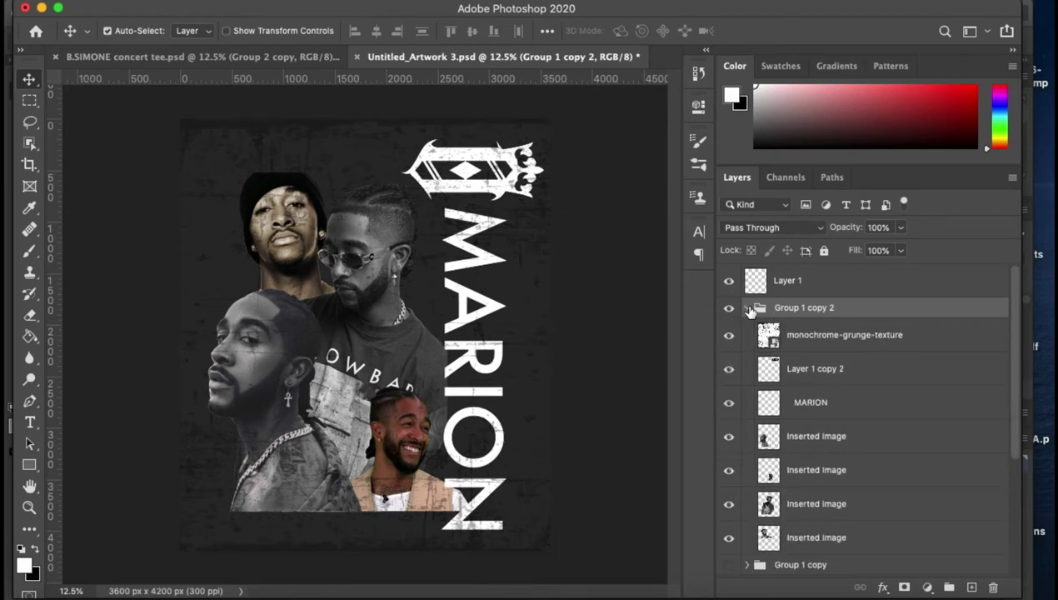
pyautogui.click(747, 308)
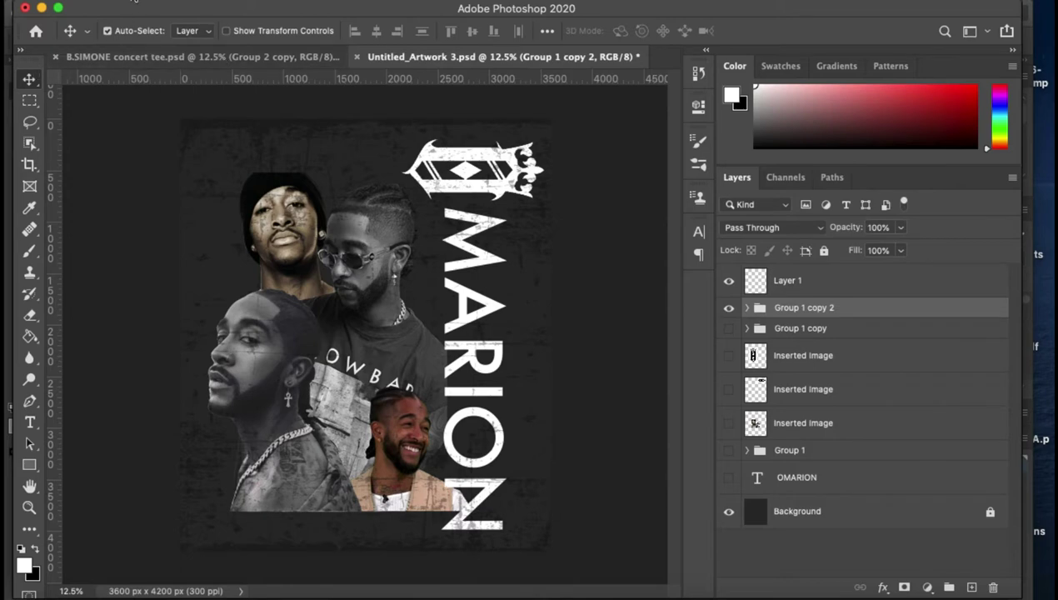
pyautogui.click(42, 593)
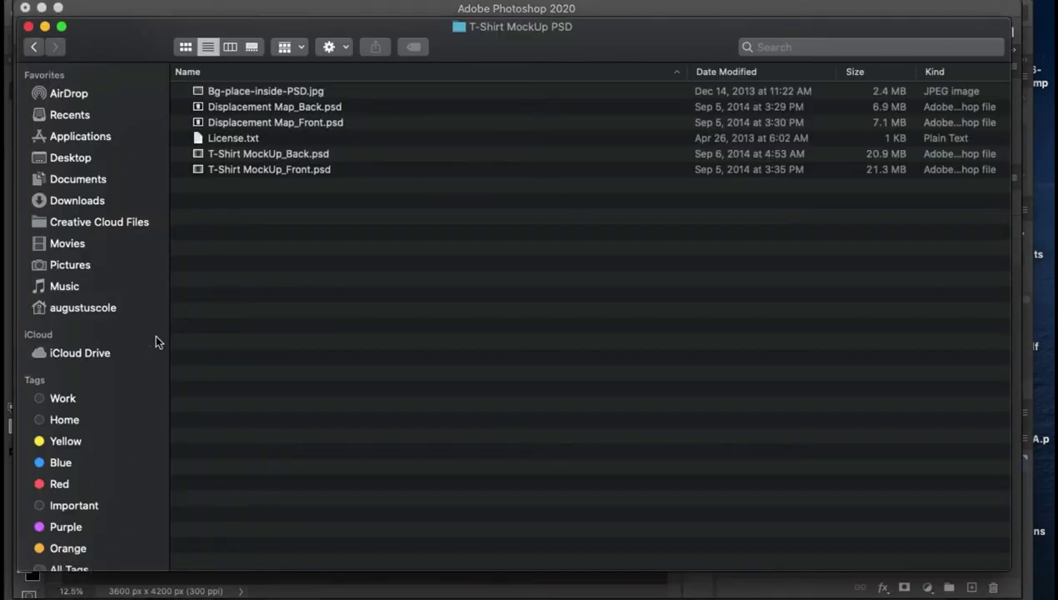
# - Open Displacement Map_Front.psd from the T-Shirt MockUp PSD folder and hide its T-shirt layer
pyautogui.click(279, 125)
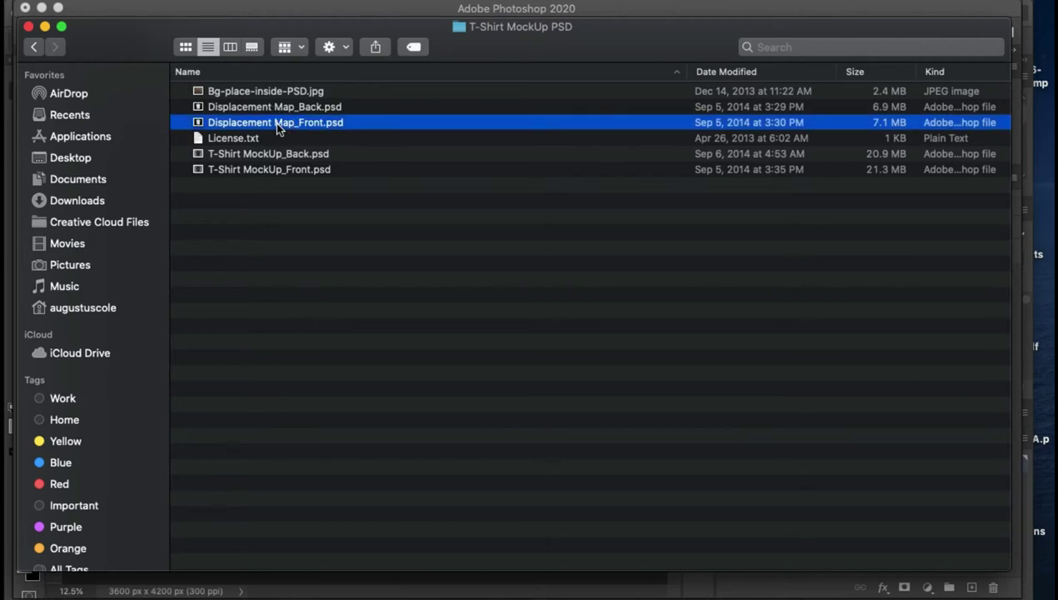
pyautogui.doubleClick(277, 125)
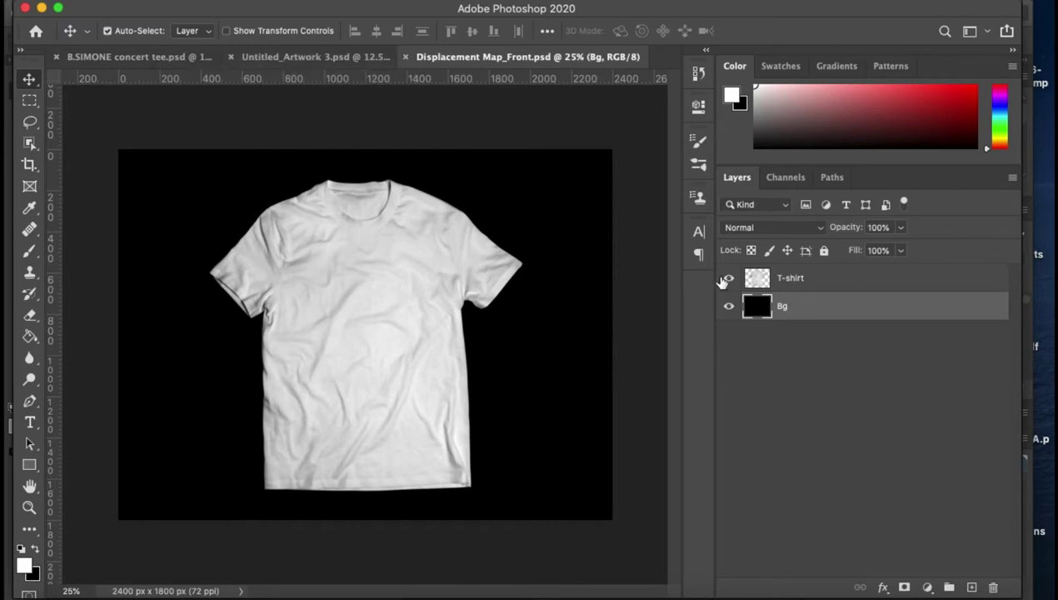
pyautogui.click(728, 278)
# - Check the T-shirt and Bg layers, open T-Shirt MockUp_Front.psd, and close the displacement map unsaved
pyautogui.click(728, 278)
pyautogui.click(728, 307)
pyautogui.click(728, 307)
pyautogui.click(729, 278)
pyautogui.click(728, 278)
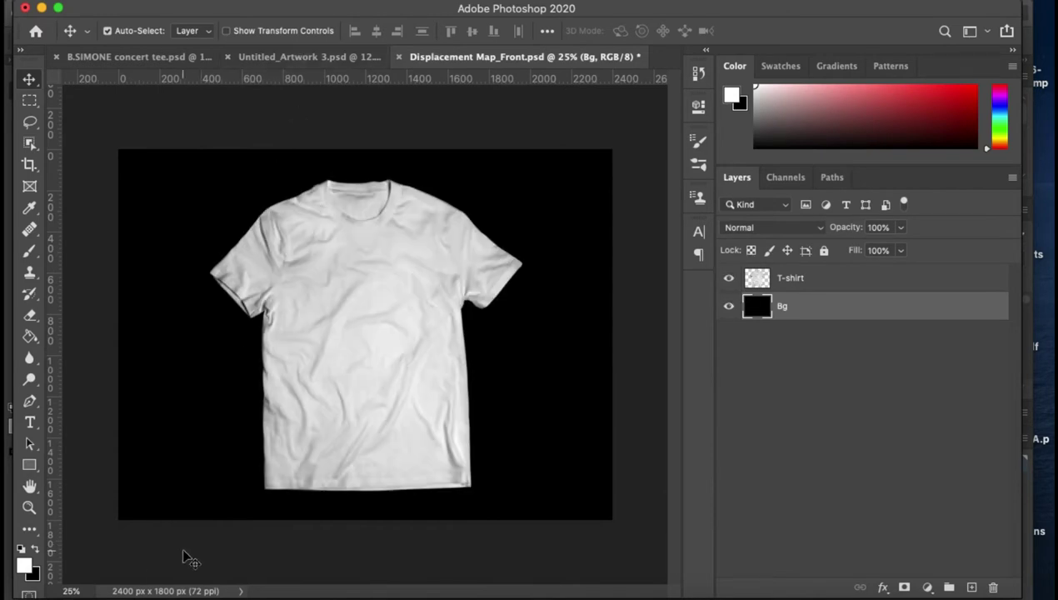
pyautogui.click(21, 593)
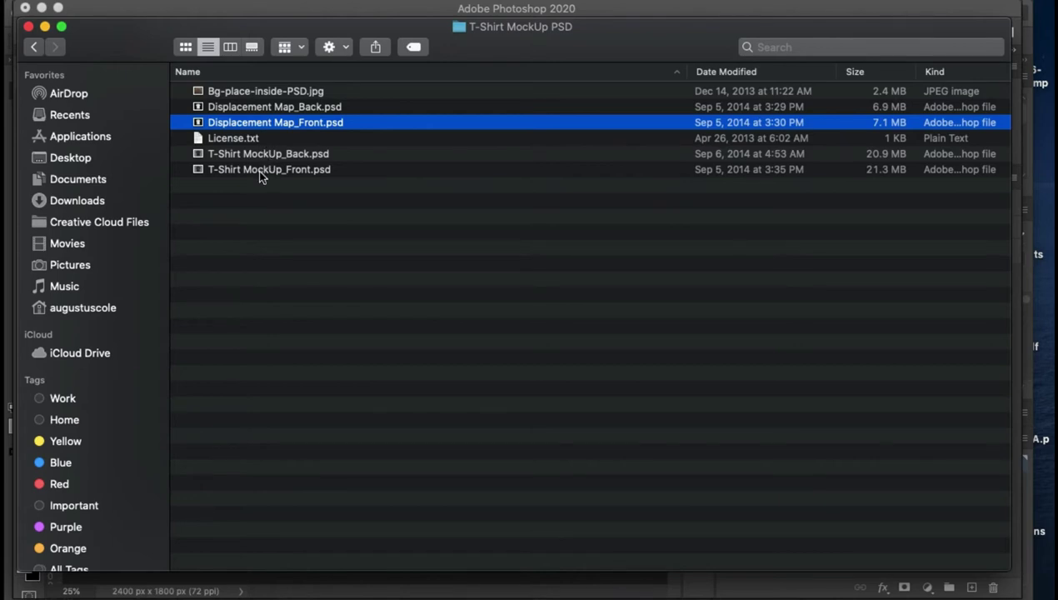
pyautogui.doubleClick(259, 171)
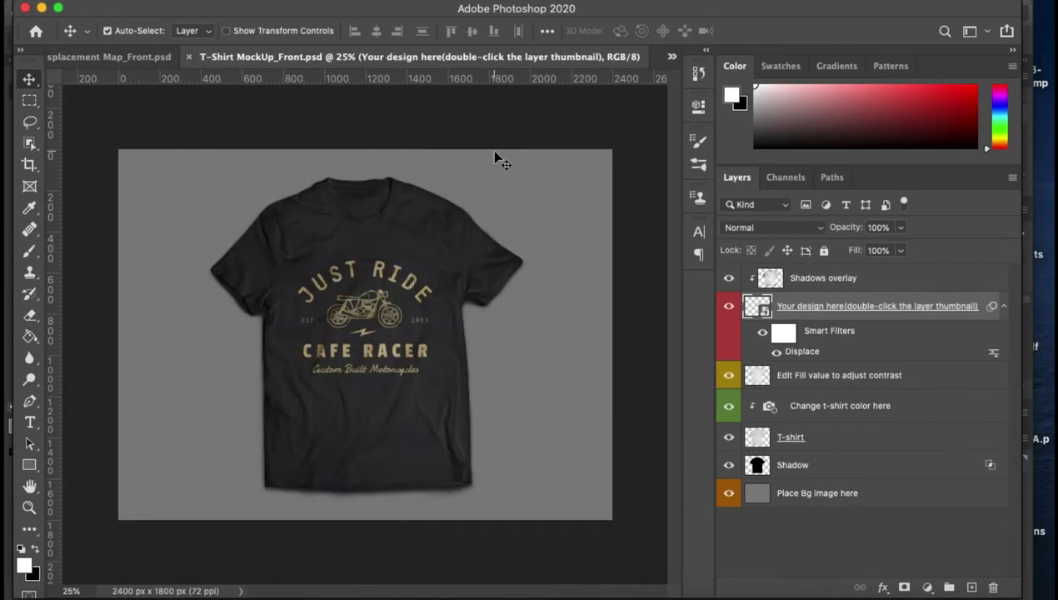
pyautogui.click(137, 58)
pyautogui.click(339, 57)
pyautogui.click(474, 220)
# - Open the mockup's 'Your design here' placeholder as Bagde.psb and show guides and grid
pyautogui.click(100, 56)
pyautogui.click(762, 307)
pyautogui.moveTo(774, 307); pyautogui.dragTo(548, 64)
pyautogui.doubleClick(752, 308)
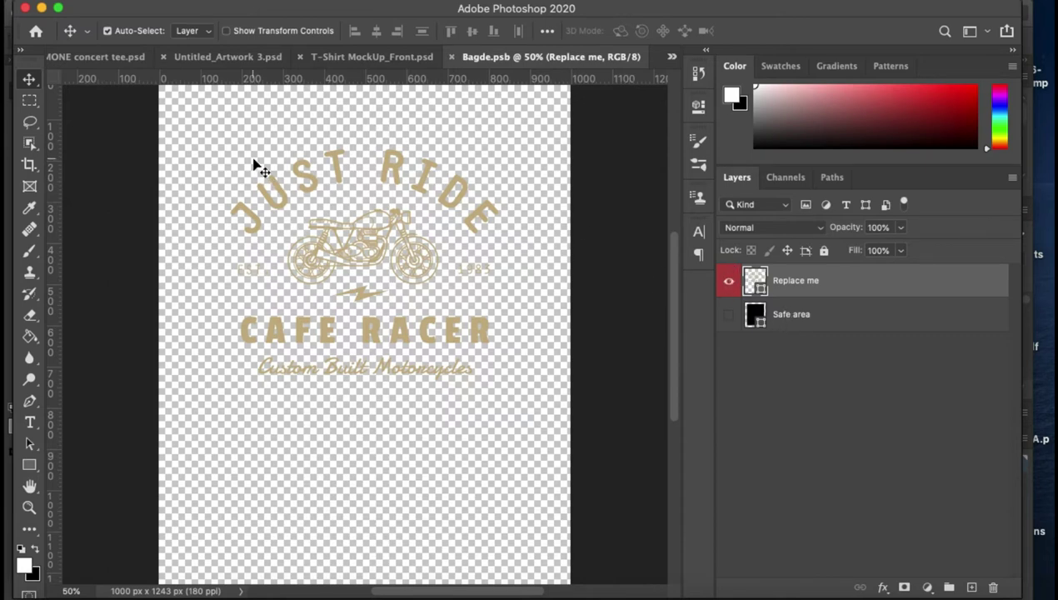
pyautogui.hotkey('ctrl', ';')
pyautogui.hotkey('ctrl', "'")
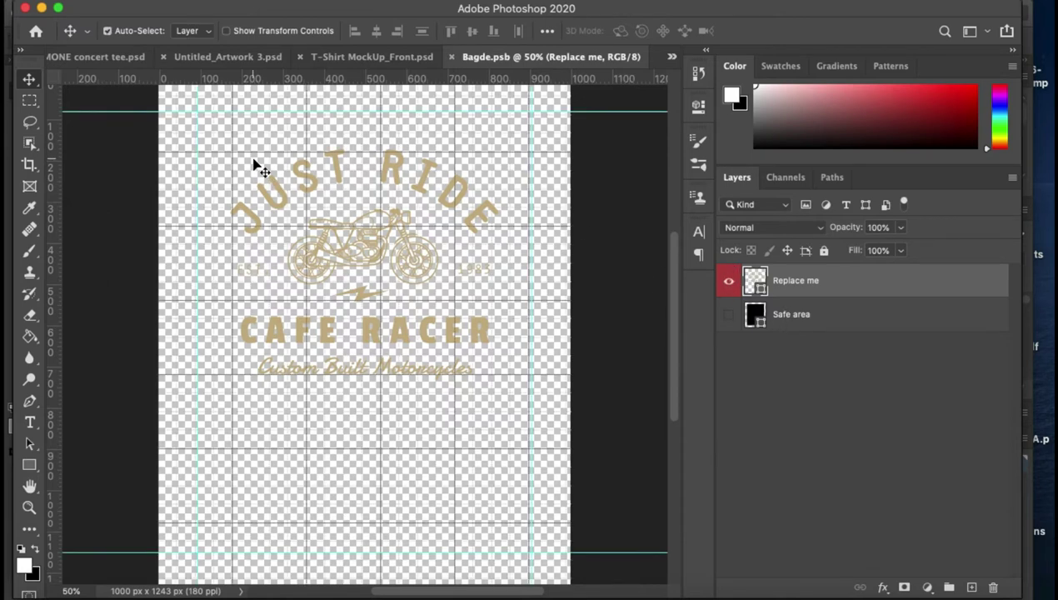
pyautogui.scroll(2, 431, 227)
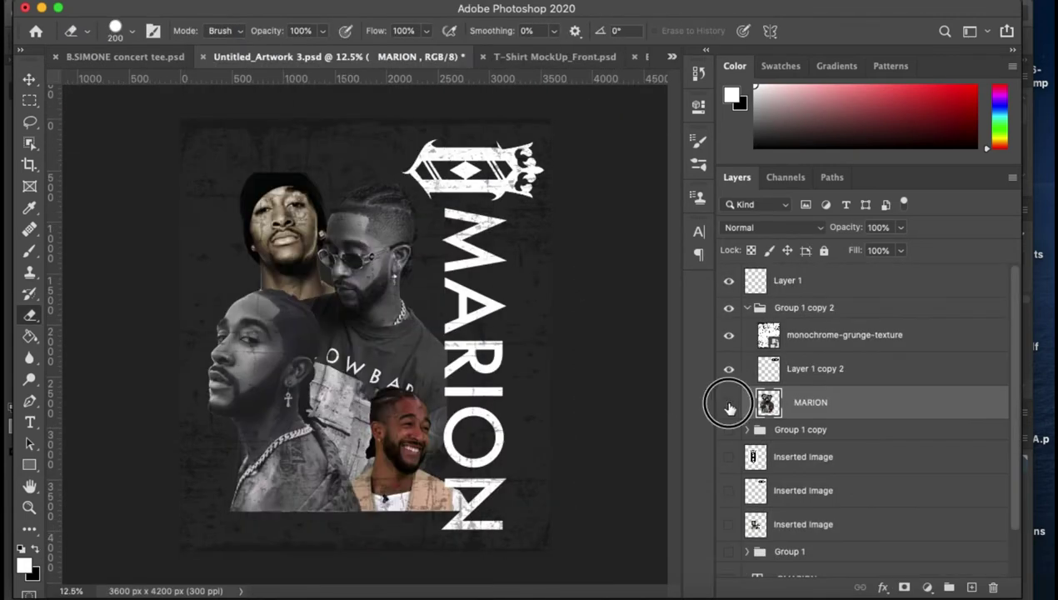
# - Duplicate Layer 1 copy 2 and set the layer's blend mode to Normal
pyautogui.click(810, 371)
pyautogui.click(803, 338)
pyautogui.click(803, 370)
pyautogui.moveTo(803, 371); pyautogui.dragTo(775, 348)
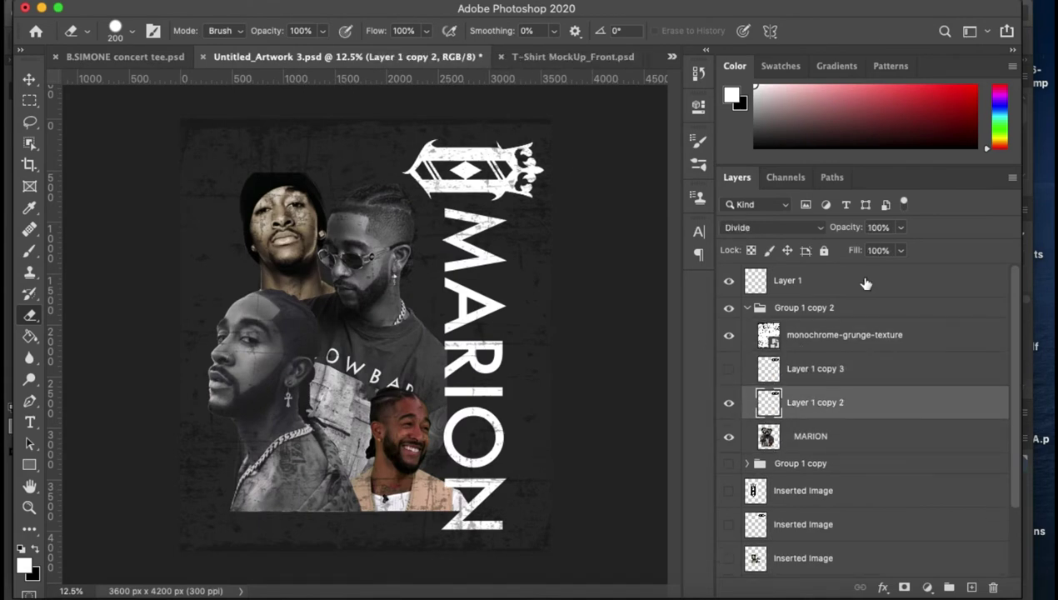
pyautogui.click(773, 227)
pyautogui.click(754, 10)
pyautogui.press('v')
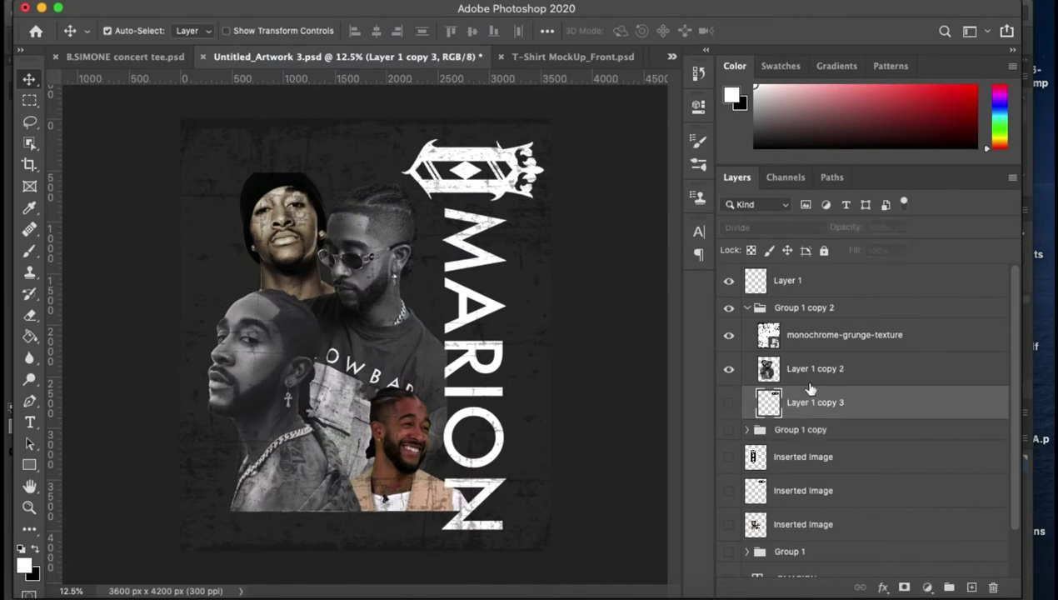
# - Try merging the grunge texture into Layer 1 copy 2, undo, then clip it to the layer below
pyautogui.press('e')
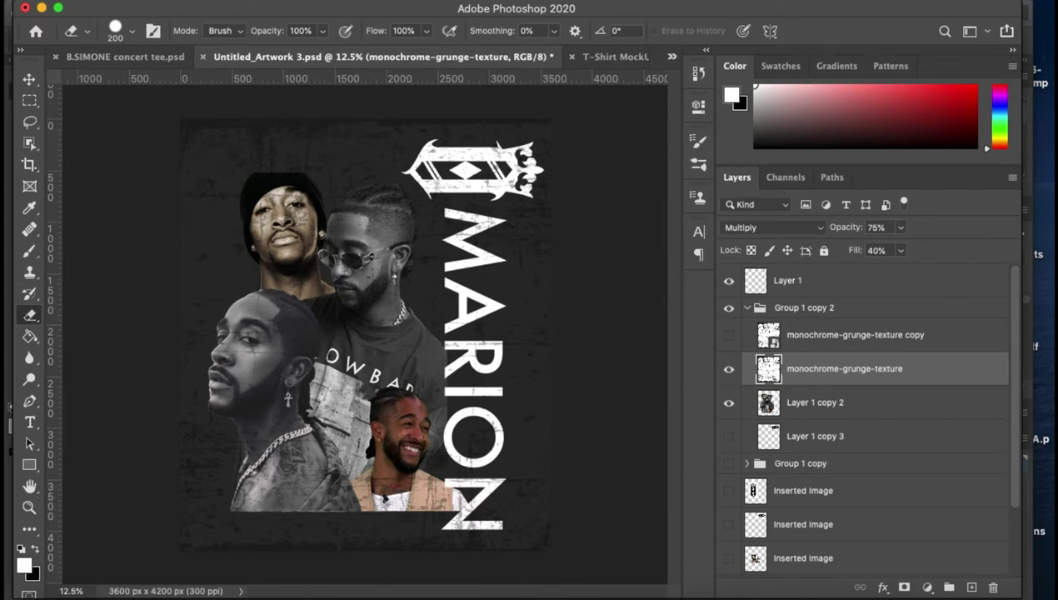
pyautogui.click(256, 1)
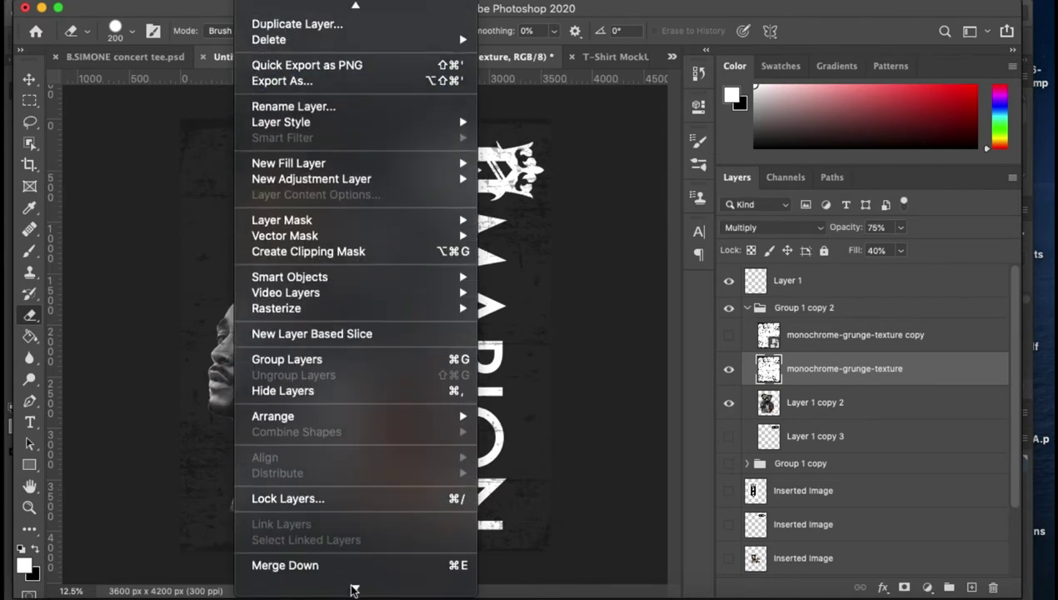
pyautogui.click(359, 530)
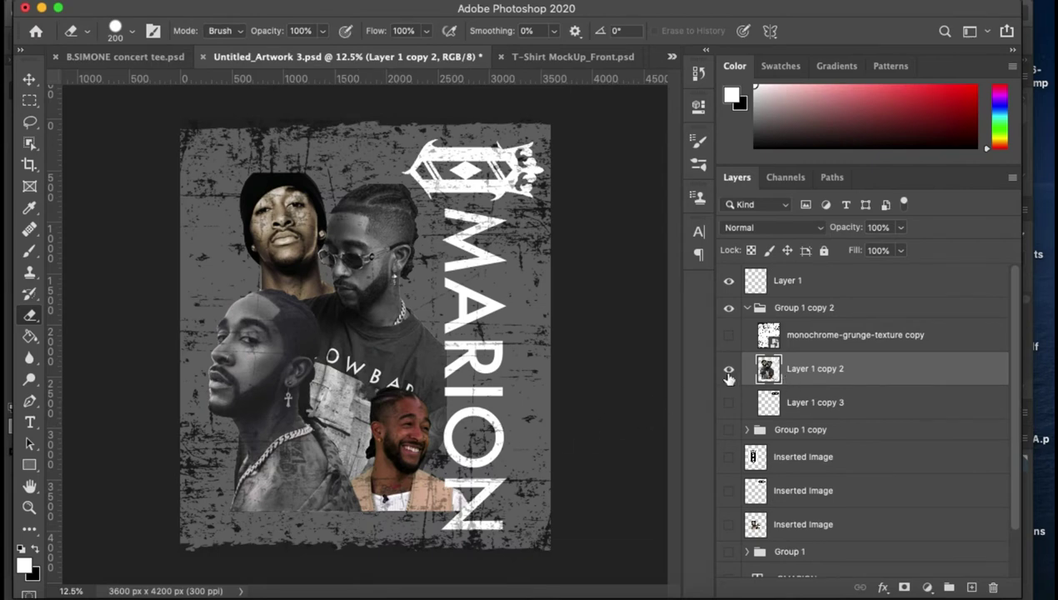
pyautogui.hotkey('ctrl', 'z')
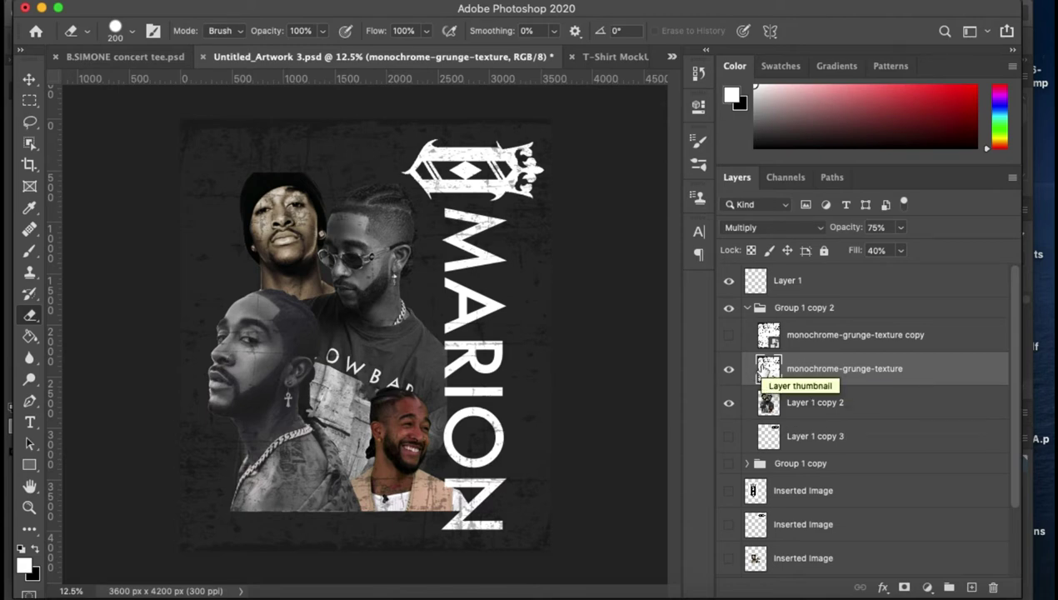
pyautogui.click(504, 1)
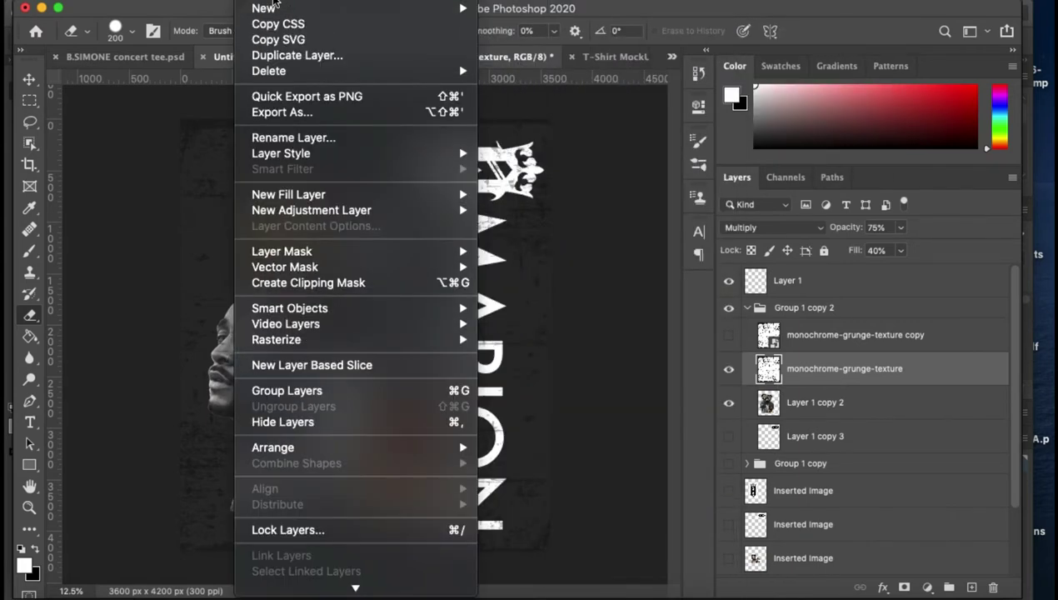
pyautogui.click(304, 283)
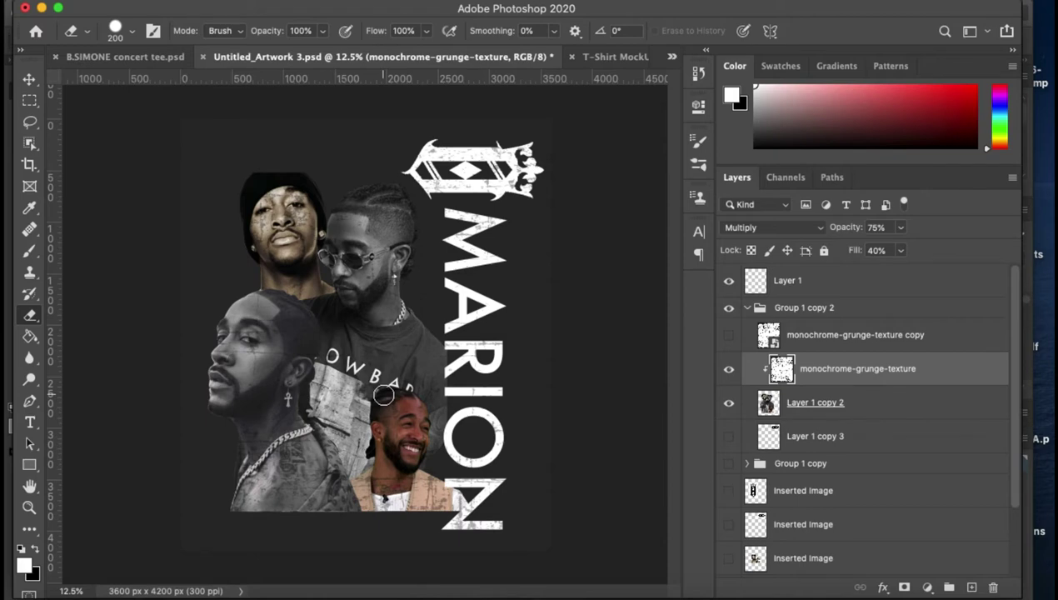
# - Erase the grunge texture off the smiling man's hair and set its opacity to 75%
pyautogui.moveTo(383, 395); pyautogui.dragTo(413, 364)
pyautogui.click(900, 228)
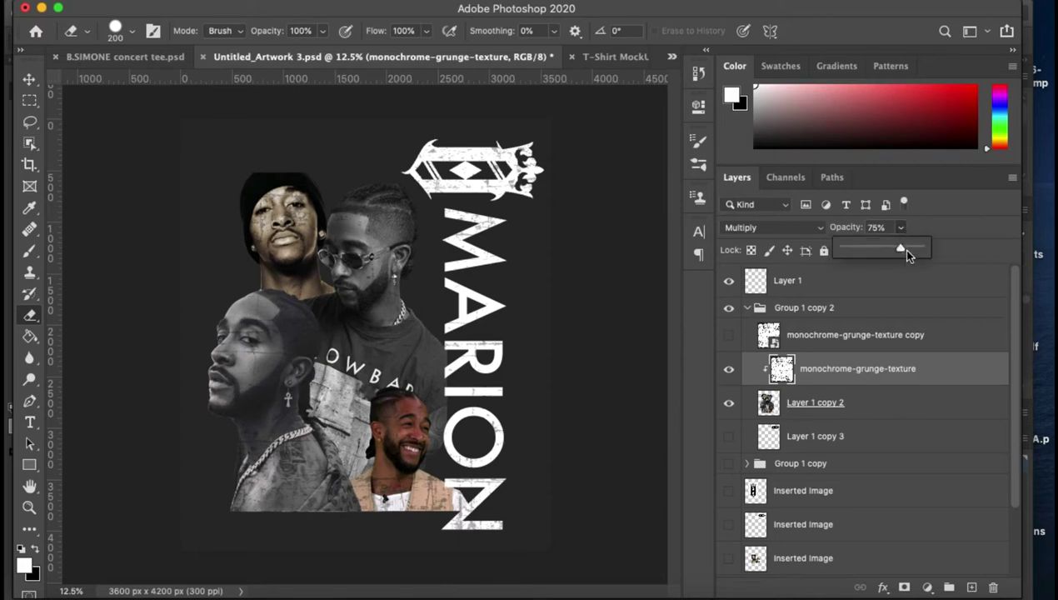
pyautogui.moveTo(901, 249); pyautogui.dragTo(935, 250)
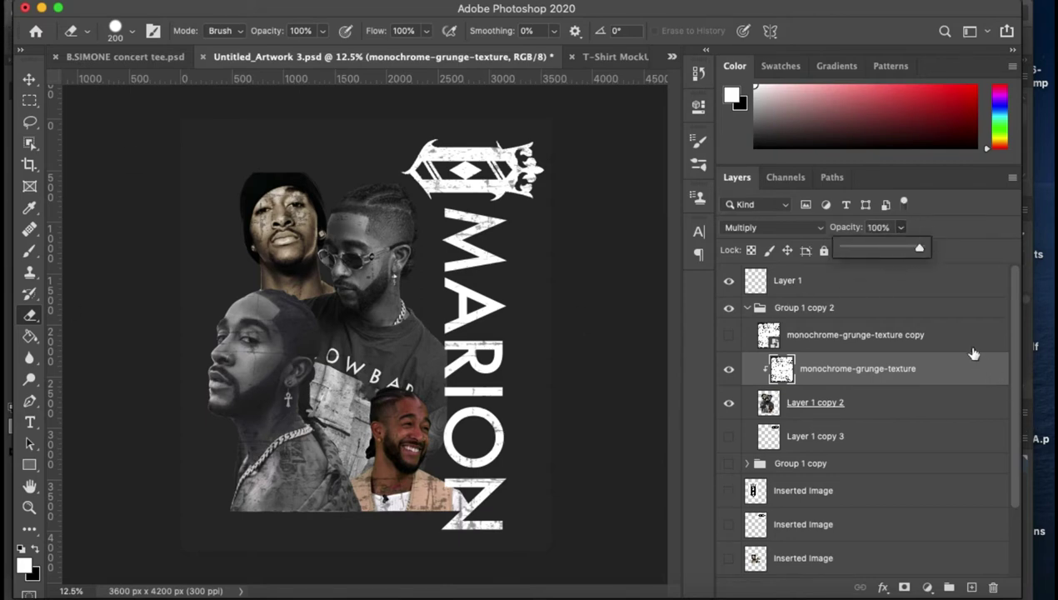
pyautogui.click(879, 228)
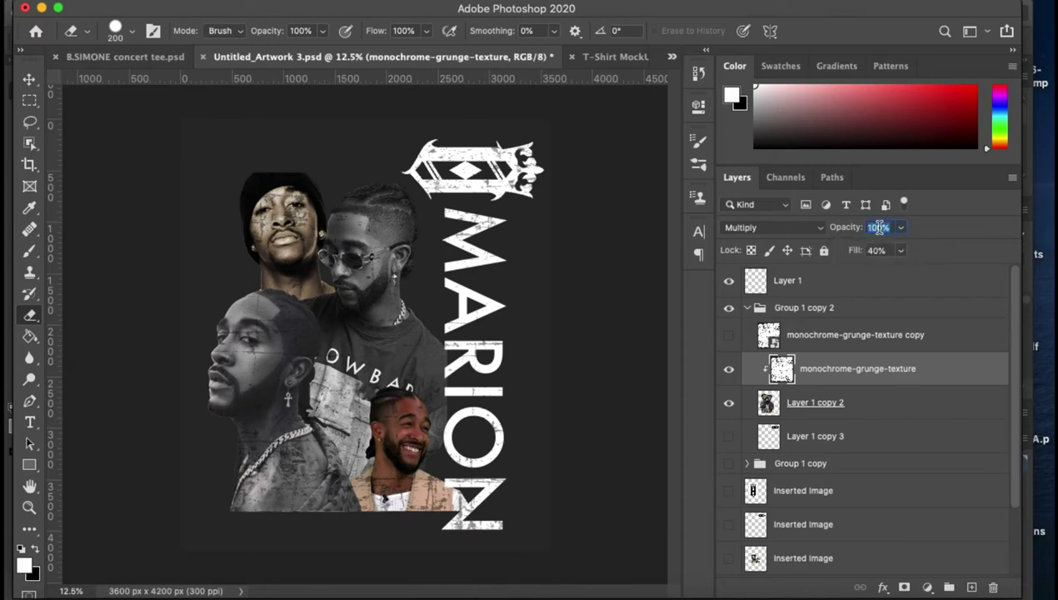
pyautogui.write('75')
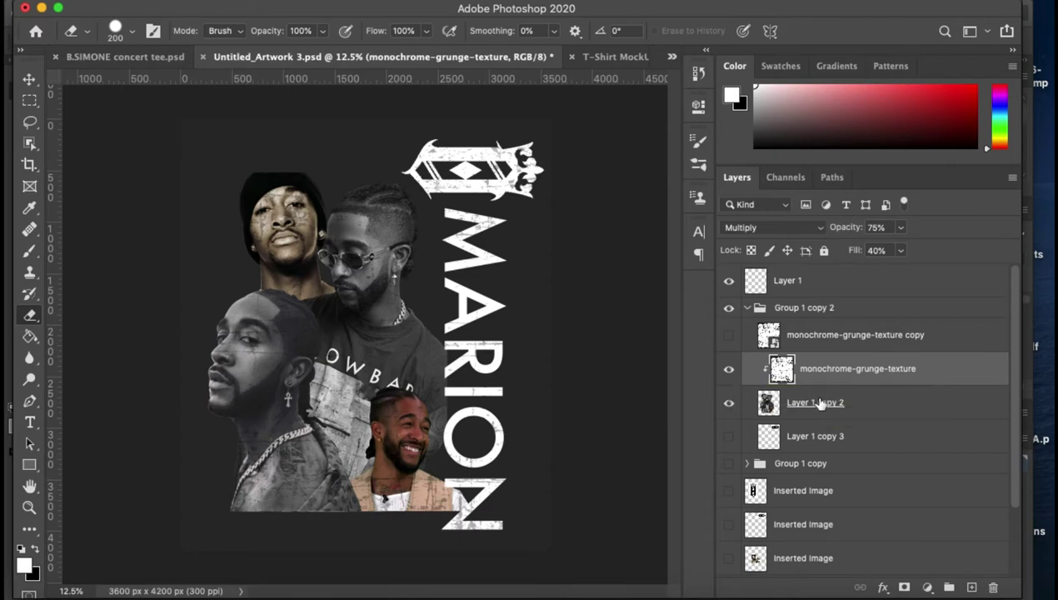
# - Move the texture copy above Group 1 copy 2 and select the grunge texture with Layer 1 copy 2
pyautogui.click(820, 403)
pyautogui.moveTo(813, 334); pyautogui.dragTo(836, 294)
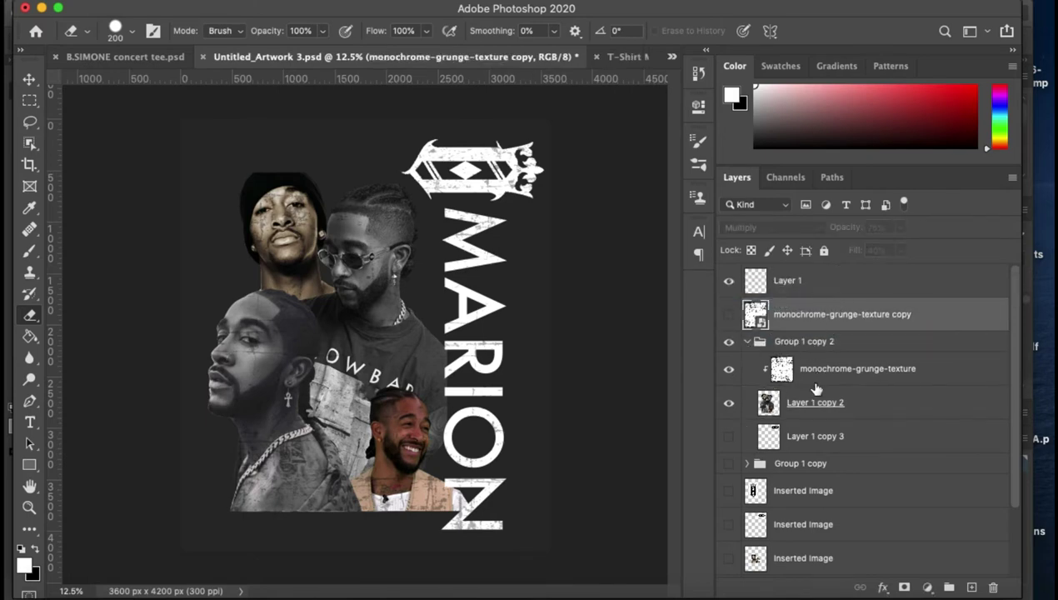
pyautogui.click(809, 383)
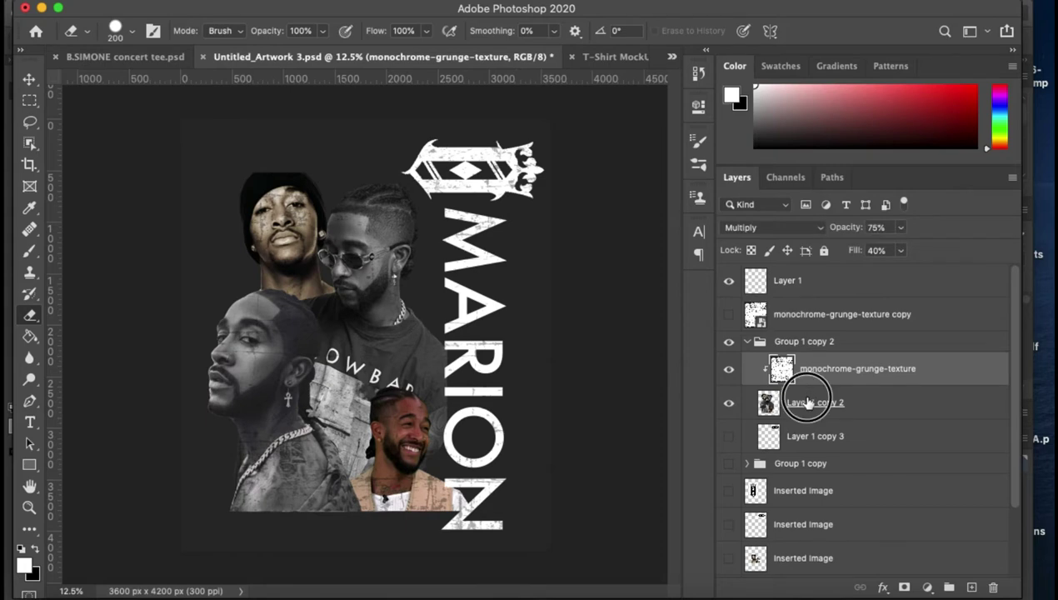
pyautogui.click(808, 403)
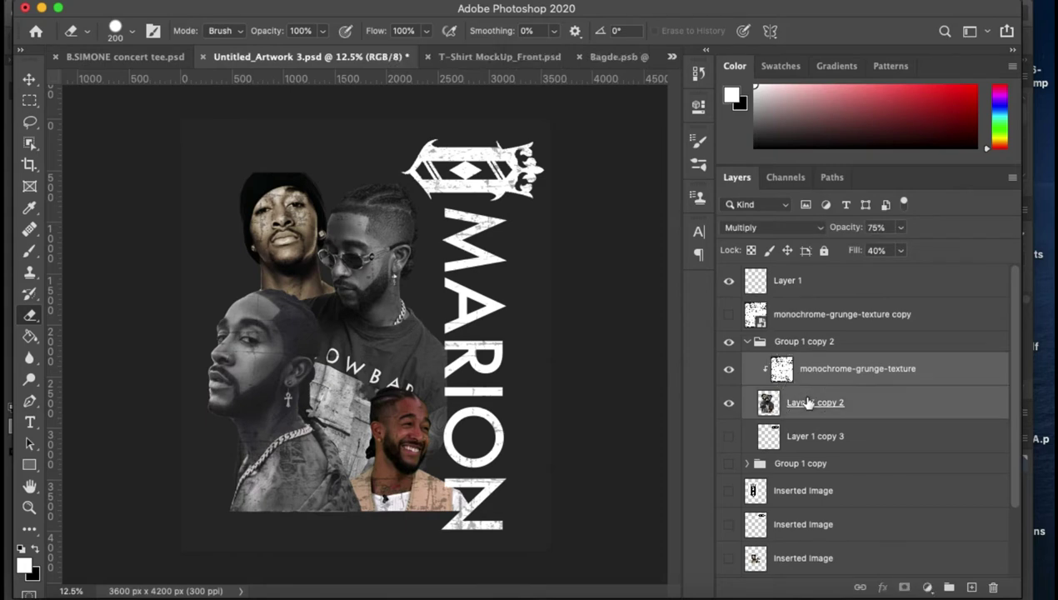
pyautogui.click(517, 58)
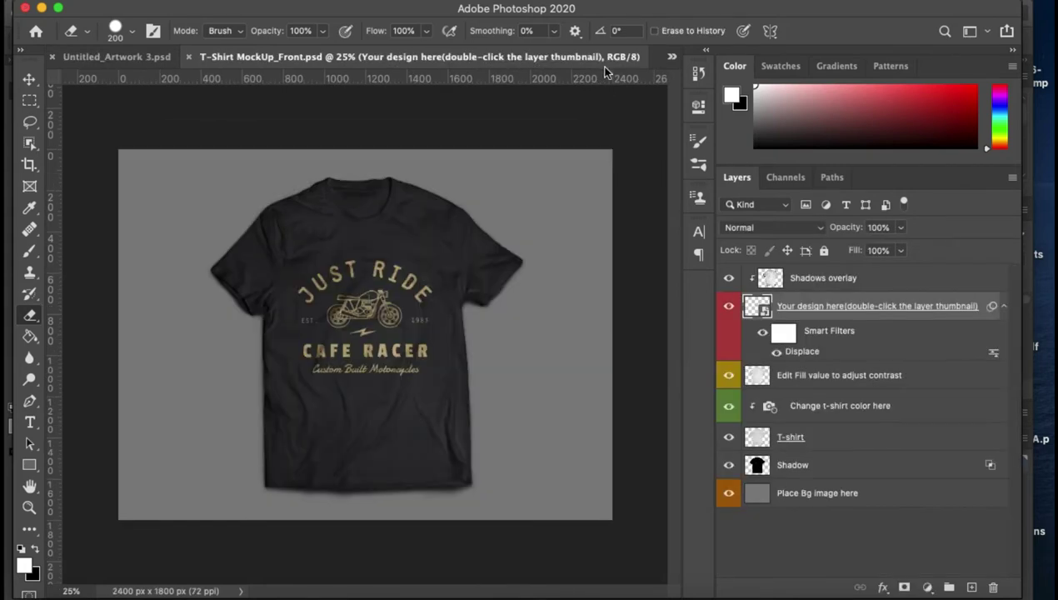
# - Copy the selected collage and grunge texture layers into Bagde.psb
pyautogui.click(671, 58)
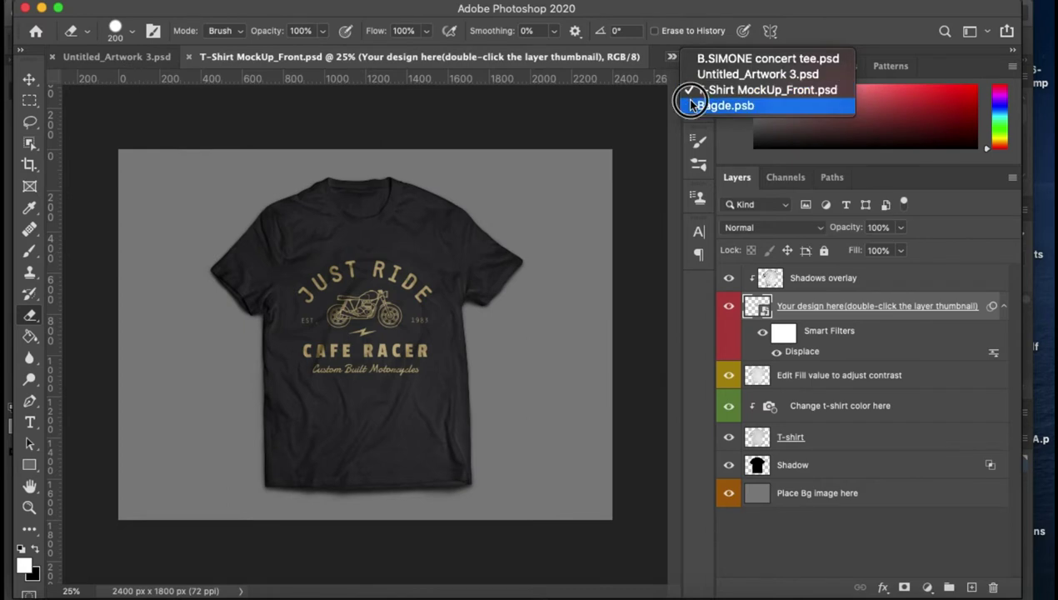
pyautogui.click(723, 105)
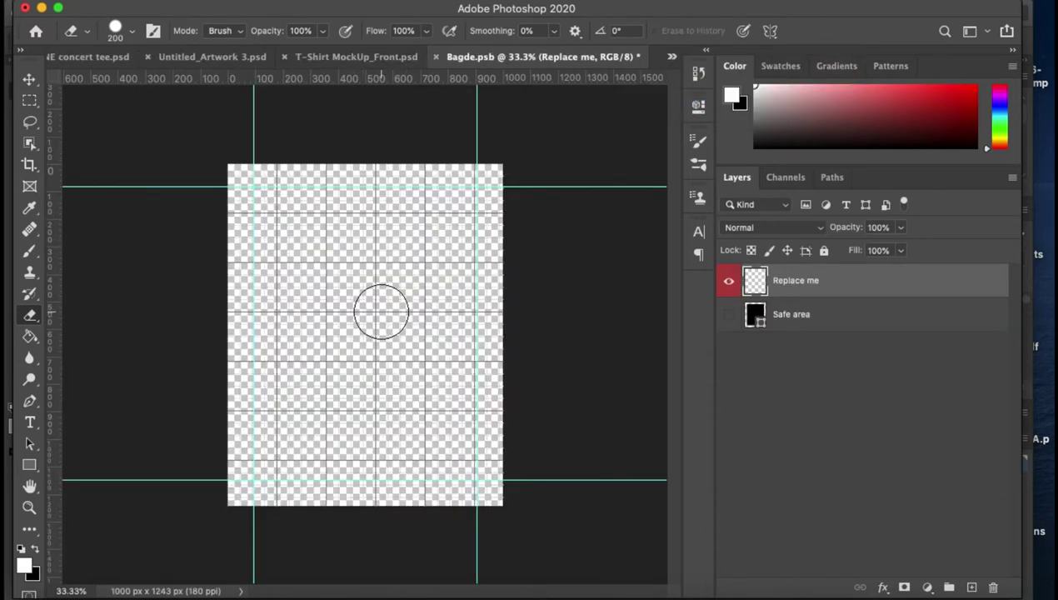
pyautogui.moveTo(382, 317); pyautogui.dragTo(450, 312)
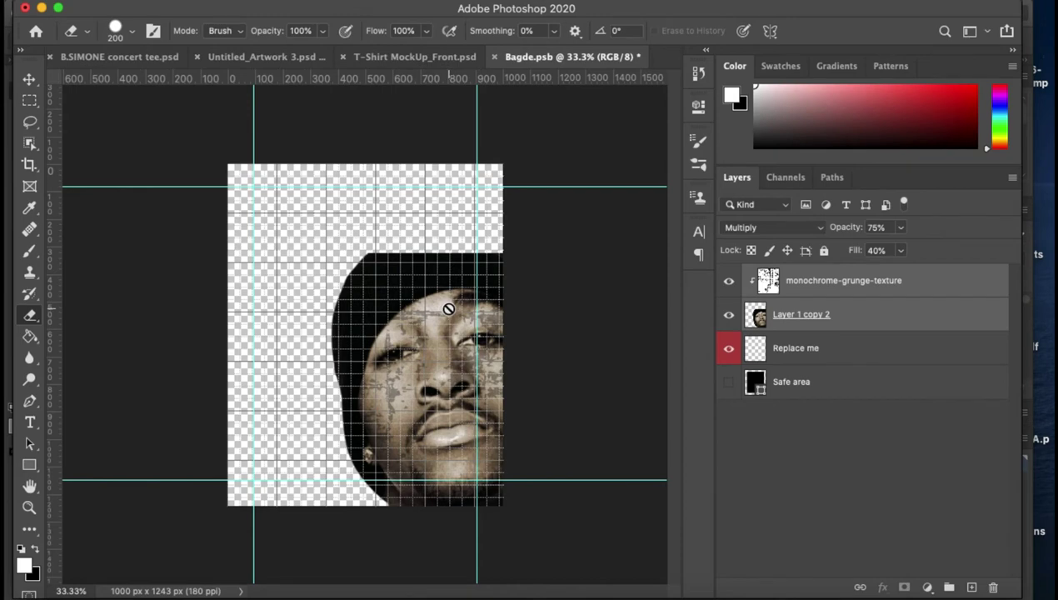
# - Scale the pasted artwork to about 137%, nudge it to the centre, and commit
pyautogui.hotkey('ctrl', 't')
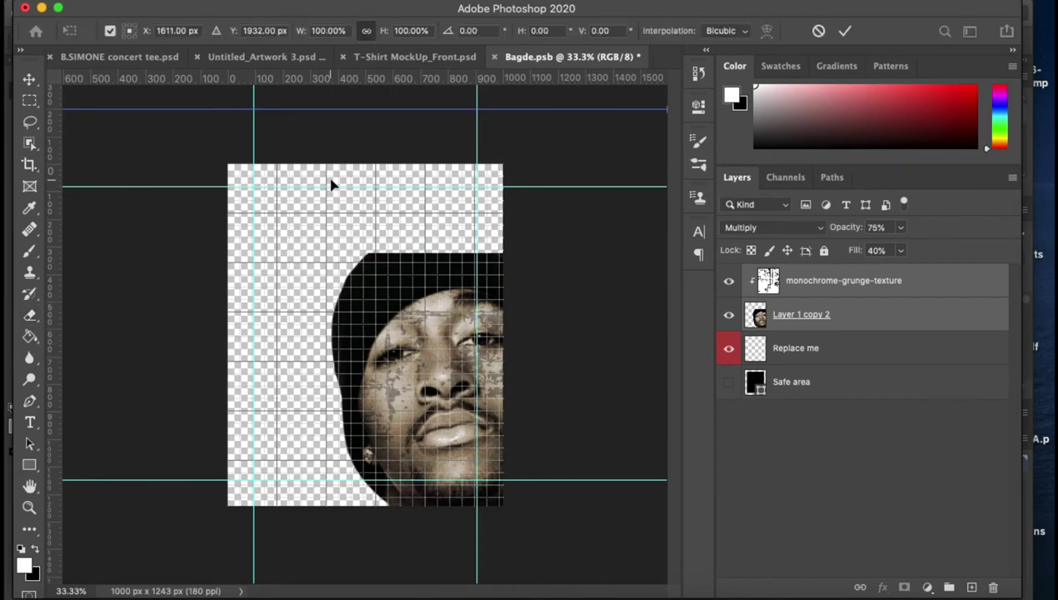
pyautogui.hotkey('ctrl', '-')
pyautogui.hotkey('ctrl', '-')
pyautogui.hotkey('ctrl', '-')
pyautogui.hotkey('ctrl', '-')
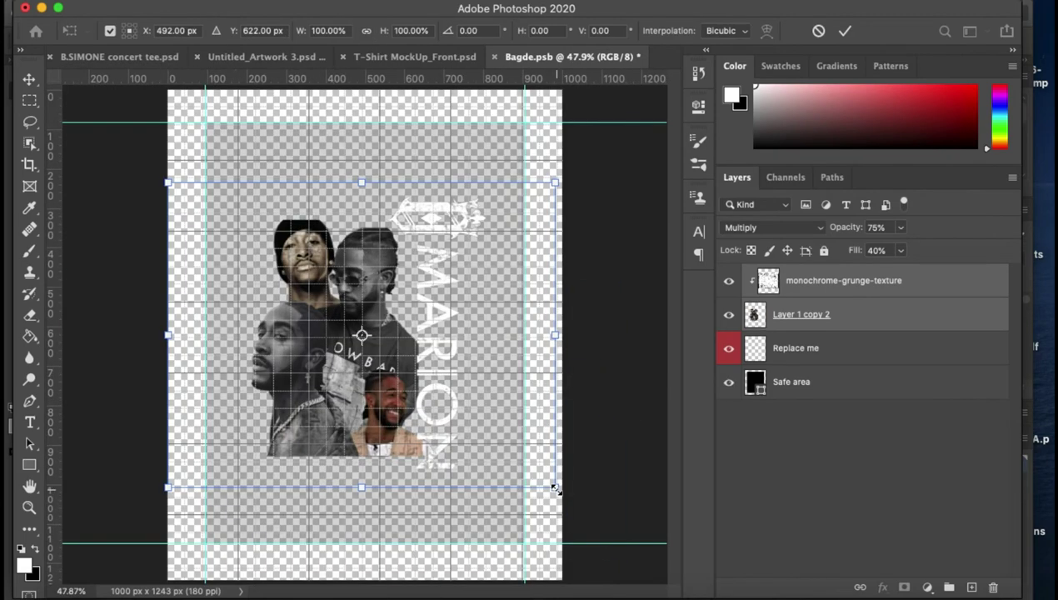
pyautogui.moveTo(555, 489)
pyautogui.mouseDown()
pyautogui.moveTo(608, 530)
pyautogui.moveTo(602, 523)
pyautogui.mouseUp()
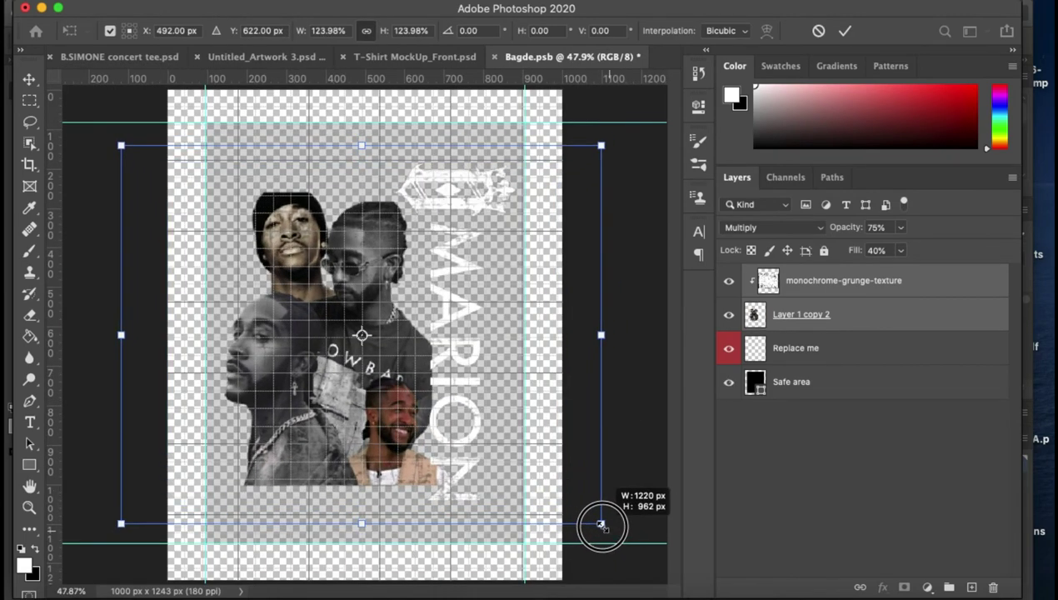
pyautogui.moveTo(372, 408); pyautogui.dragTo(384, 410)
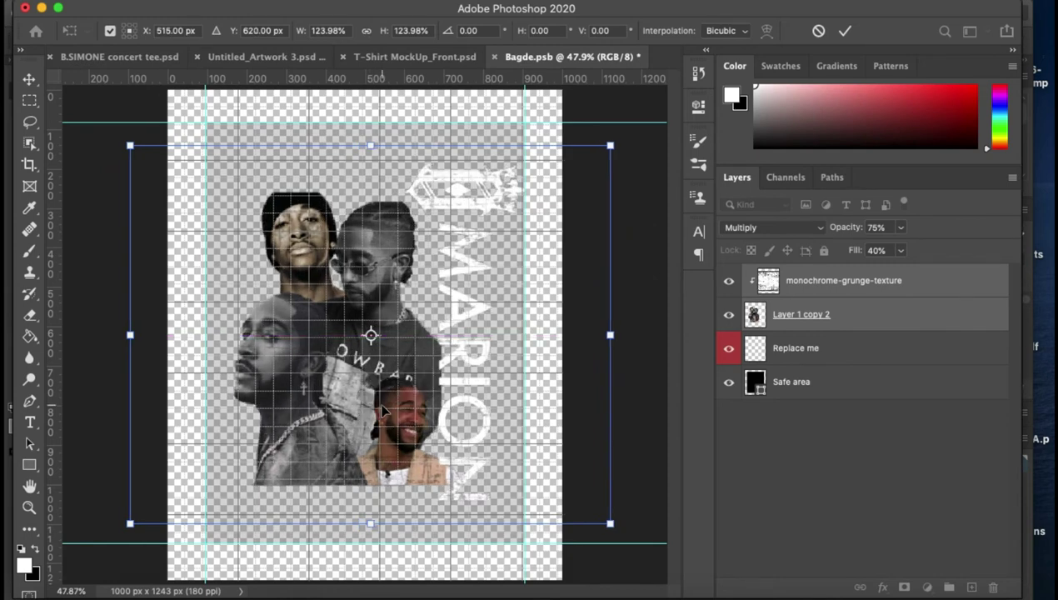
pyautogui.press('Up')
pyautogui.press('Up')
pyautogui.press('Up')
pyautogui.press('Up')
pyautogui.press('Up')
pyautogui.press('Up')
pyautogui.press('Up')
pyautogui.press('Up')
pyautogui.press('Up')
pyautogui.press('Up')
pyautogui.press('Up')
pyautogui.press('Up')
pyautogui.press('Up')
pyautogui.press('Up')
pyautogui.press('Up')
pyautogui.press('Up')
pyautogui.press('Up')
pyautogui.press('Up')
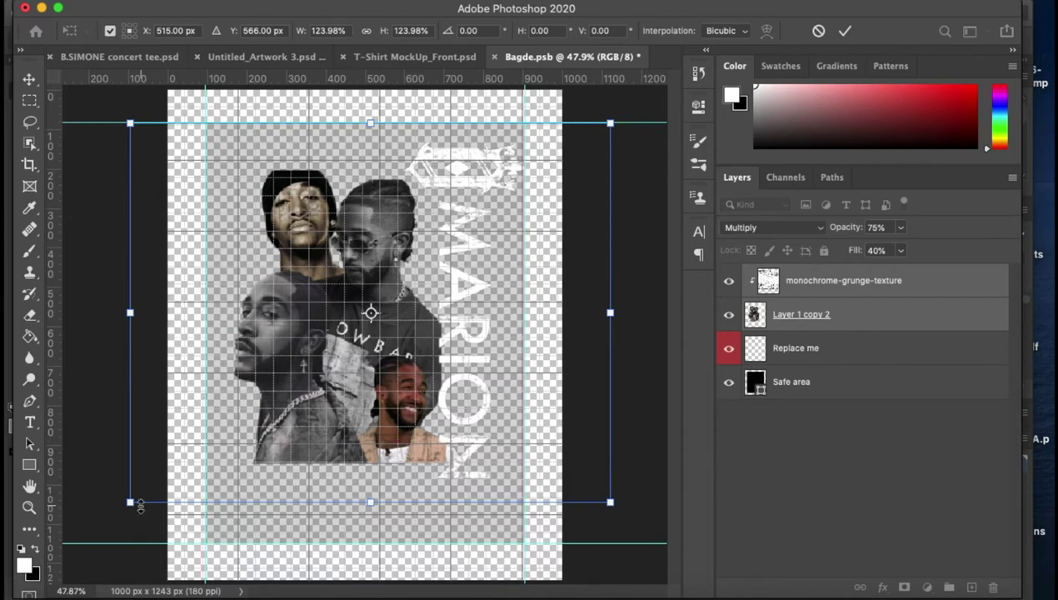
pyautogui.moveTo(130, 504); pyautogui.dragTo(104, 518)
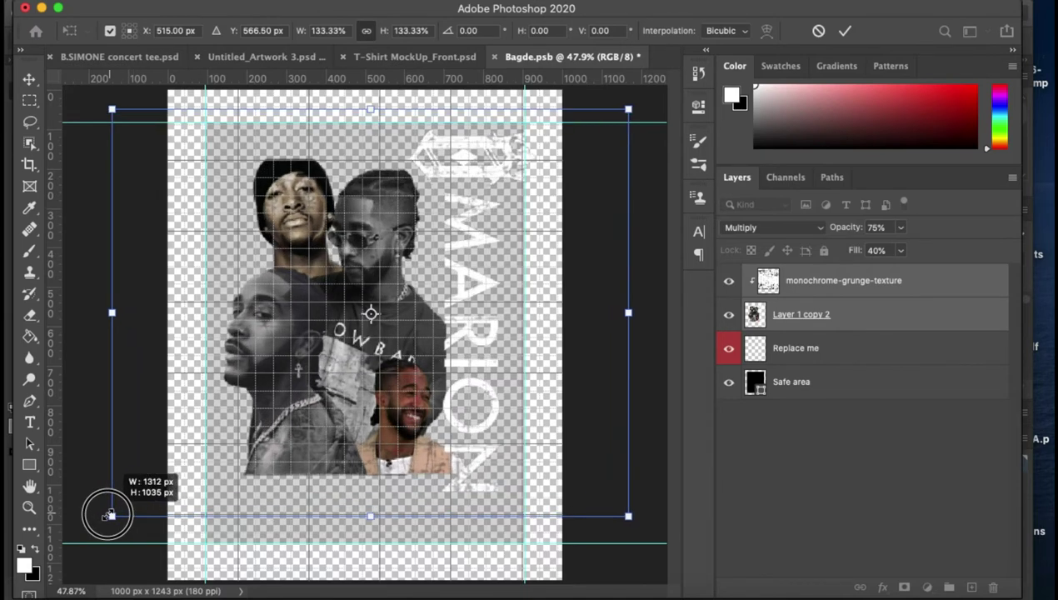
pyautogui.moveTo(104, 518); pyautogui.dragTo(102, 517)
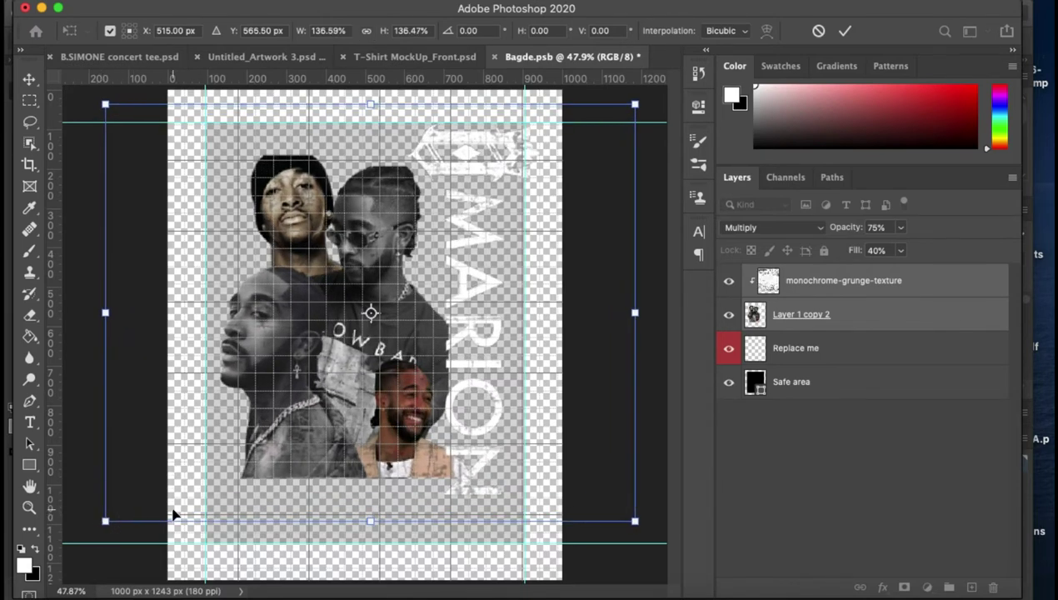
pyautogui.press('Left')
pyautogui.press('Left')
pyautogui.press('Left')
pyautogui.press('Left')
pyautogui.press('Left')
pyautogui.press('Left')
pyautogui.press('Left')
pyautogui.press('Left')
pyautogui.press('Left')
pyautogui.press('Down')
pyautogui.press('Down')
pyautogui.press('Down')
pyautogui.press('Down')
pyautogui.press('Down')
pyautogui.press('Down')
pyautogui.press('Down')
pyautogui.press('Down')
pyautogui.press('Left')
pyautogui.press('Left')
pyautogui.press('Left')
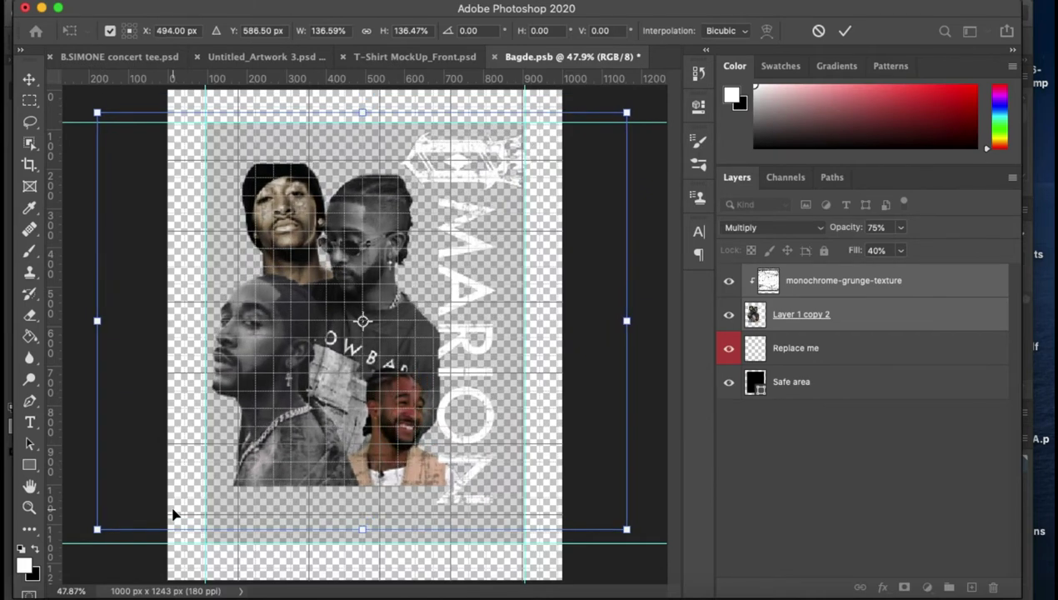
pyautogui.press('Left')
pyautogui.press('Left')
pyautogui.press('Left')
pyautogui.press('Left')
pyautogui.press('Left')
pyautogui.press('Up')
pyautogui.press('Up')
pyautogui.press('Up')
pyautogui.press('Up')
pyautogui.press('Up')
pyautogui.press('Up')
pyautogui.press('Up')
pyautogui.press('Up')
pyautogui.press('Up')
pyautogui.press('Down')
pyautogui.press('Down')
pyautogui.press('Down')
pyautogui.press('Down')
pyautogui.press('Down')
pyautogui.press('Down')
pyautogui.press('Down')
pyautogui.press('Down')
pyautogui.press('Down')
pyautogui.press('Down')
pyautogui.press('Down')
pyautogui.press('Down')
pyautogui.press('Down')
pyautogui.press('Down')
pyautogui.press('Down')
pyautogui.press('Down')
pyautogui.press('Down')
pyautogui.press('Down')
pyautogui.press('Down')
pyautogui.press('Down')
pyautogui.press('Down')
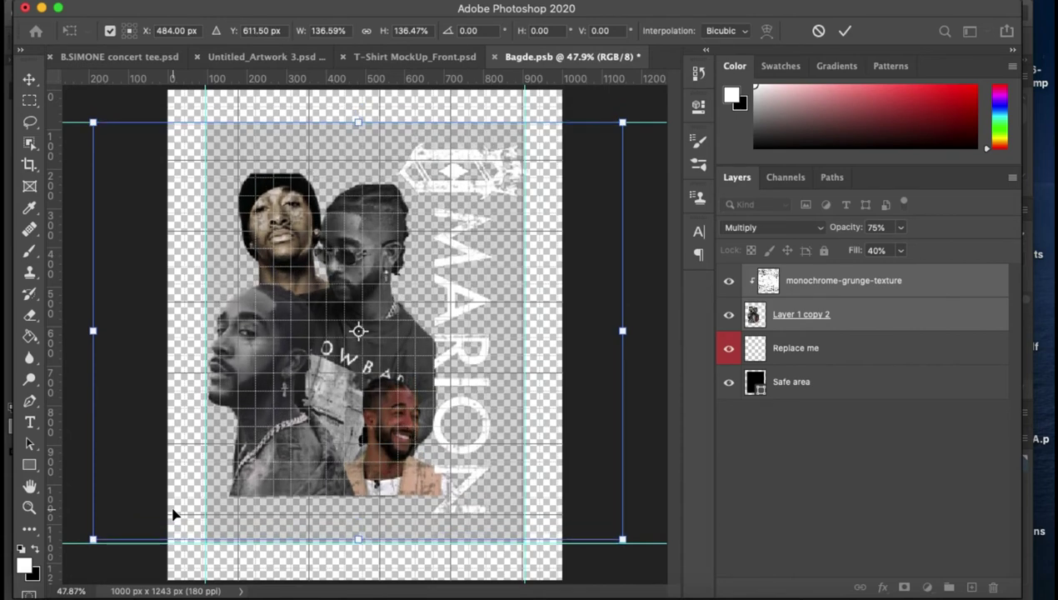
pyautogui.press('Left')
pyautogui.press('Left')
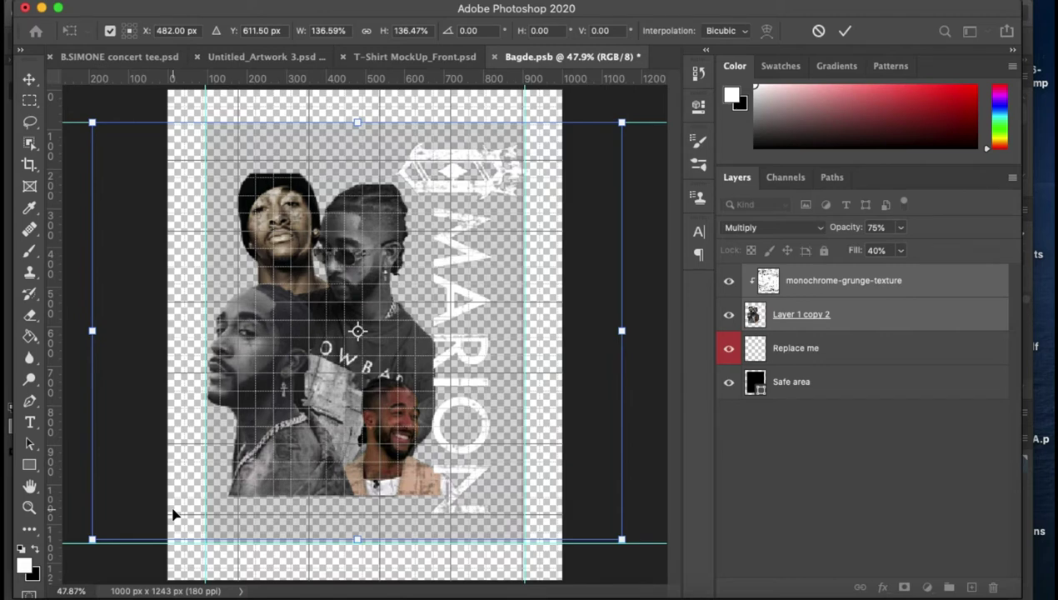
pyautogui.press('Right')
pyautogui.press('Right')
pyautogui.press('Right')
pyautogui.press('Right')
pyautogui.press('Right')
pyautogui.press('Right')
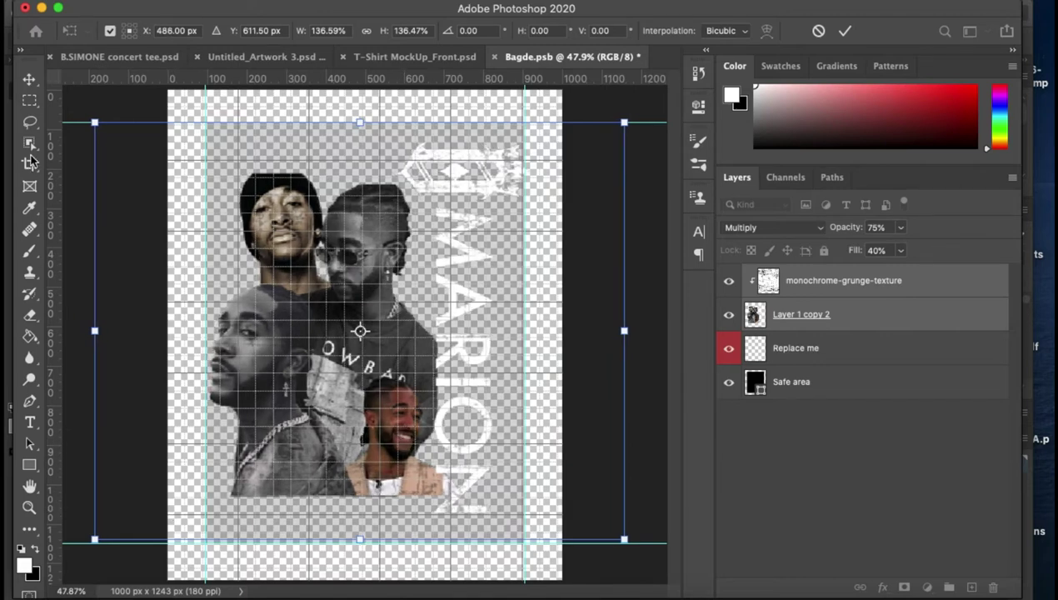
pyautogui.click(31, 80)
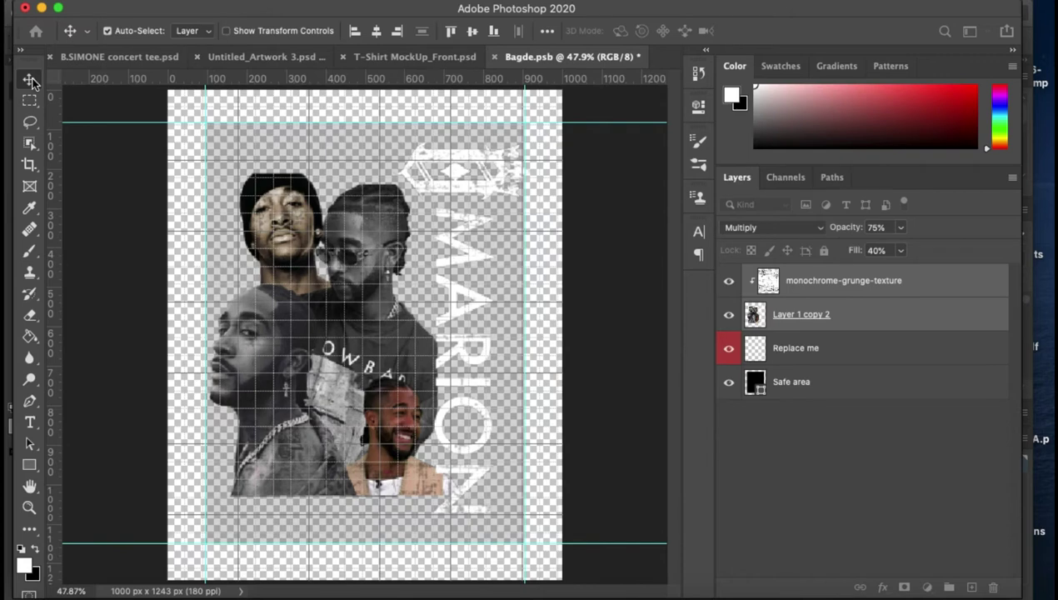
# - Hide the Replace me layer, save and close Bagde.psb, and accept the smart object warning
pyautogui.click(582, 185)
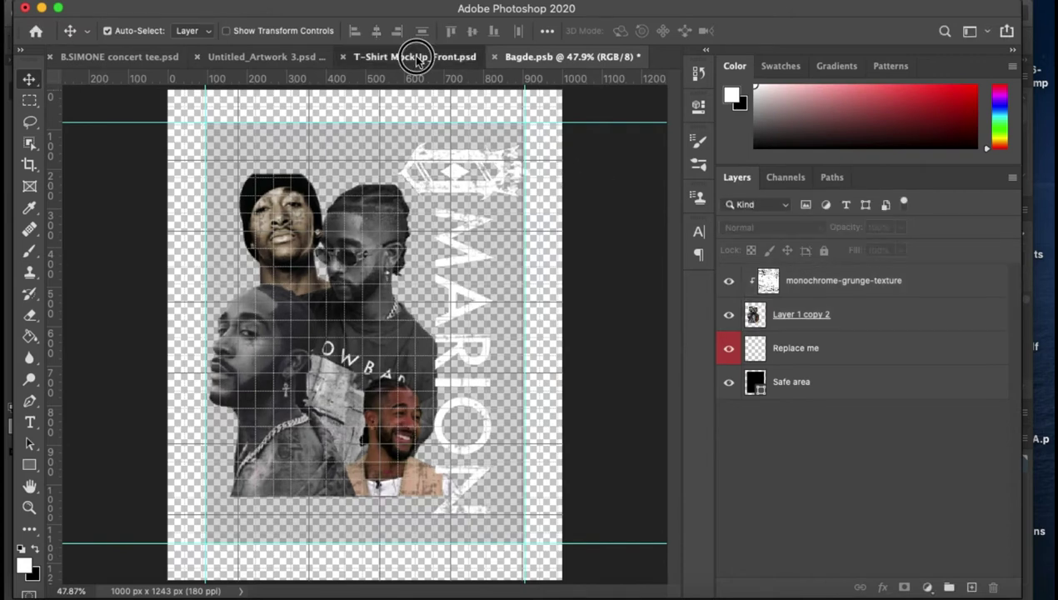
pyautogui.click(414, 56)
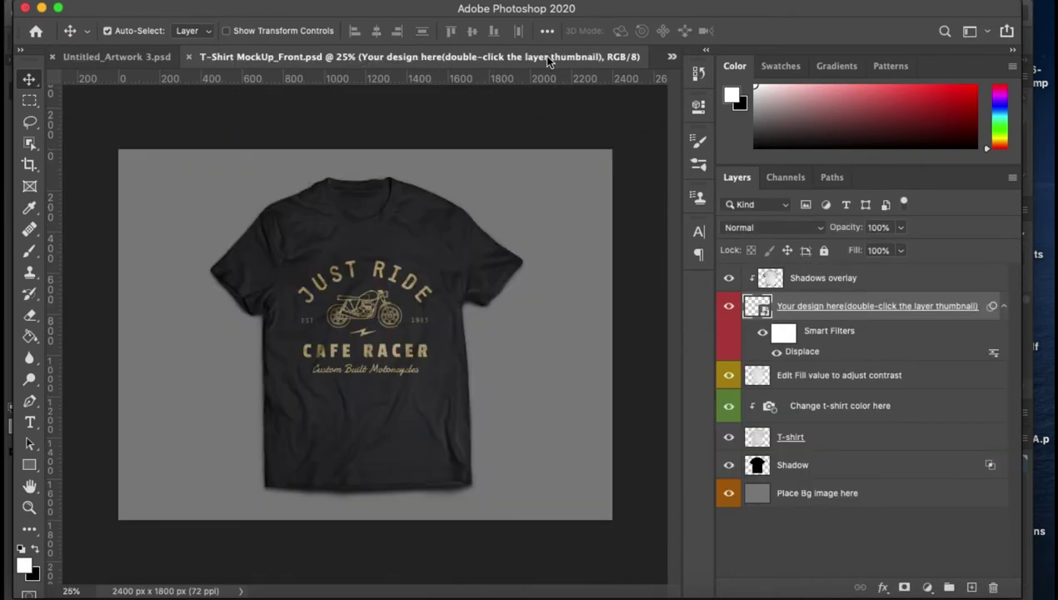
pyautogui.click(672, 57)
pyautogui.click(707, 105)
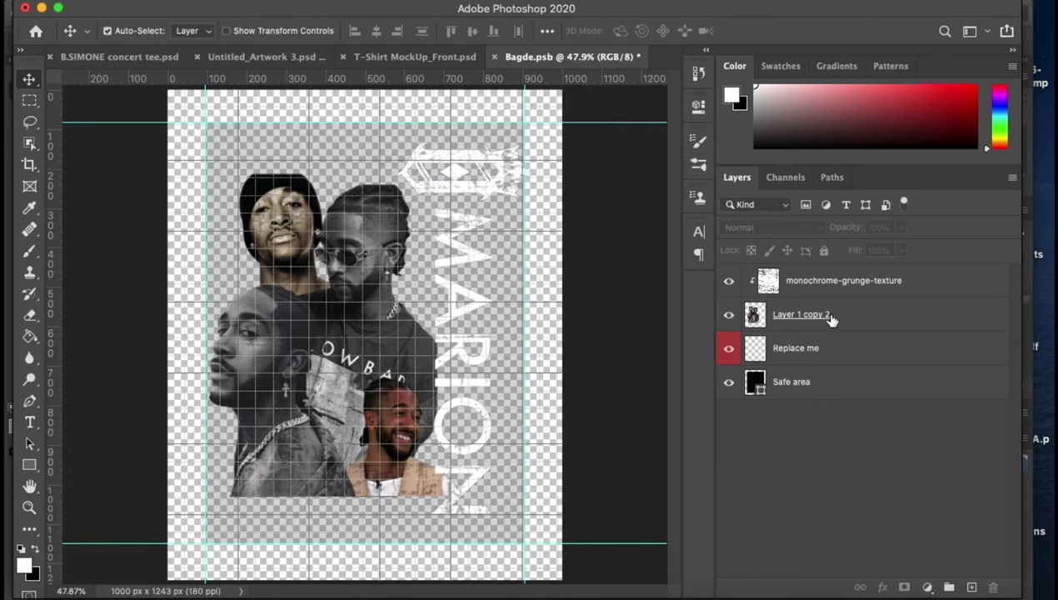
pyautogui.click(728, 350)
pyautogui.click(494, 57)
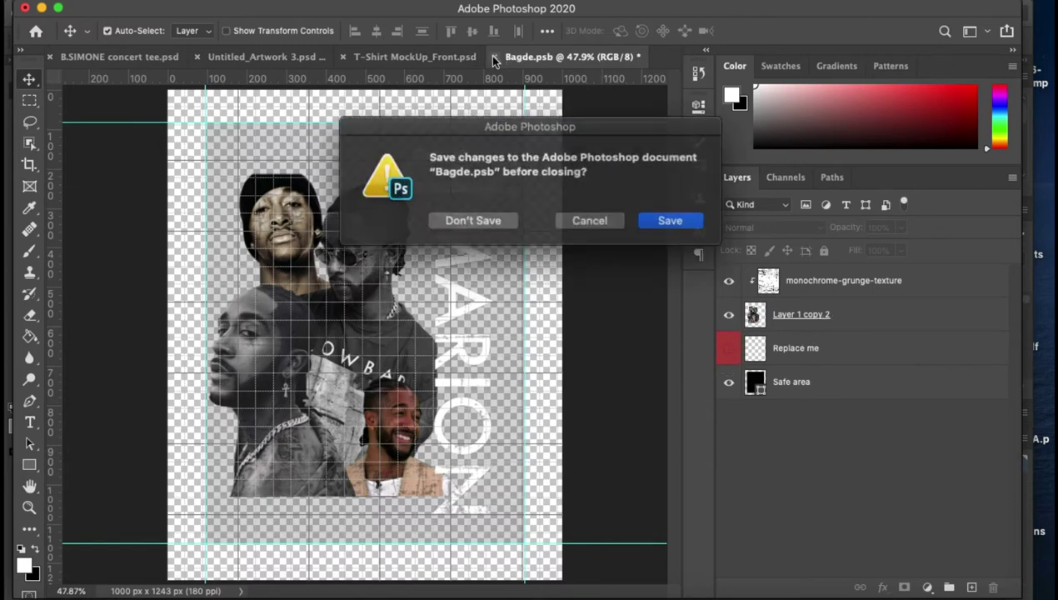
pyautogui.click(666, 220)
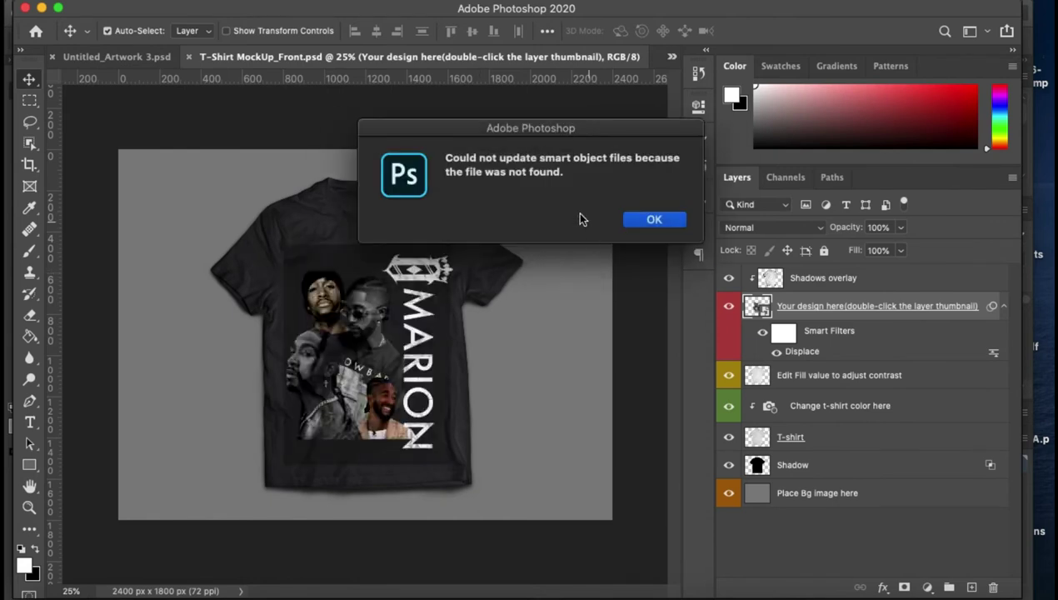
pyautogui.click(647, 222)
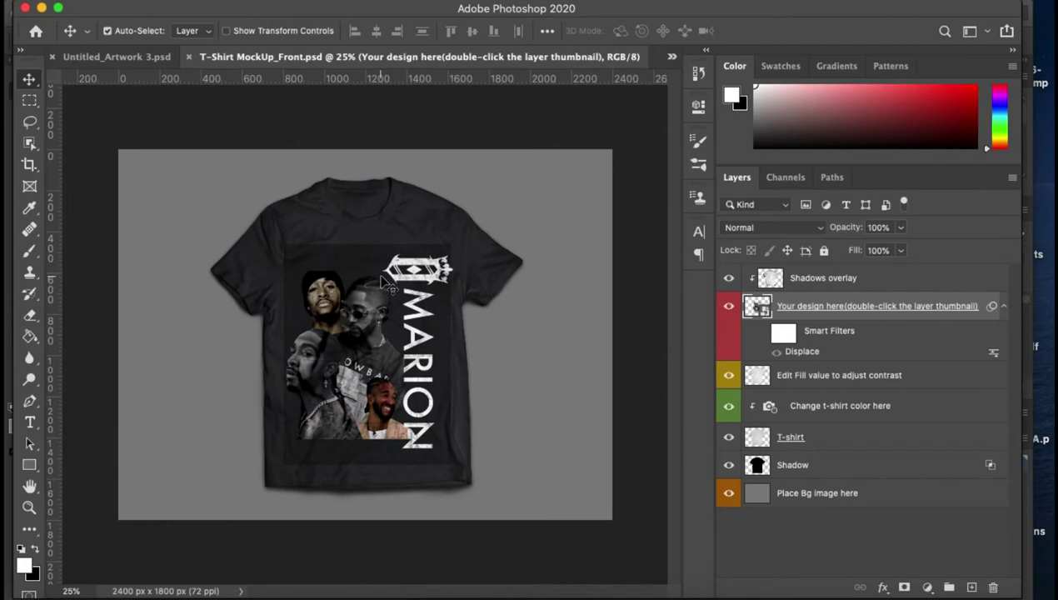
pyautogui.hotkey('ctrl', '+')
pyautogui.hotkey('ctrl', '+')
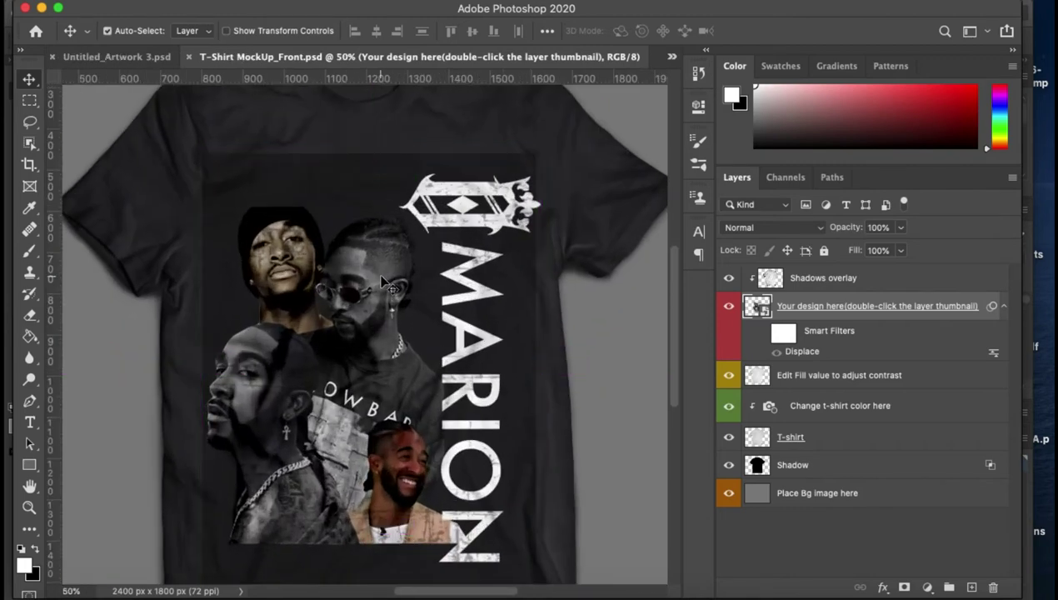
# - Shift the Shadows overlay layer slightly left over the MARION design on the mockup
pyautogui.hotkey('ctrl', '-')
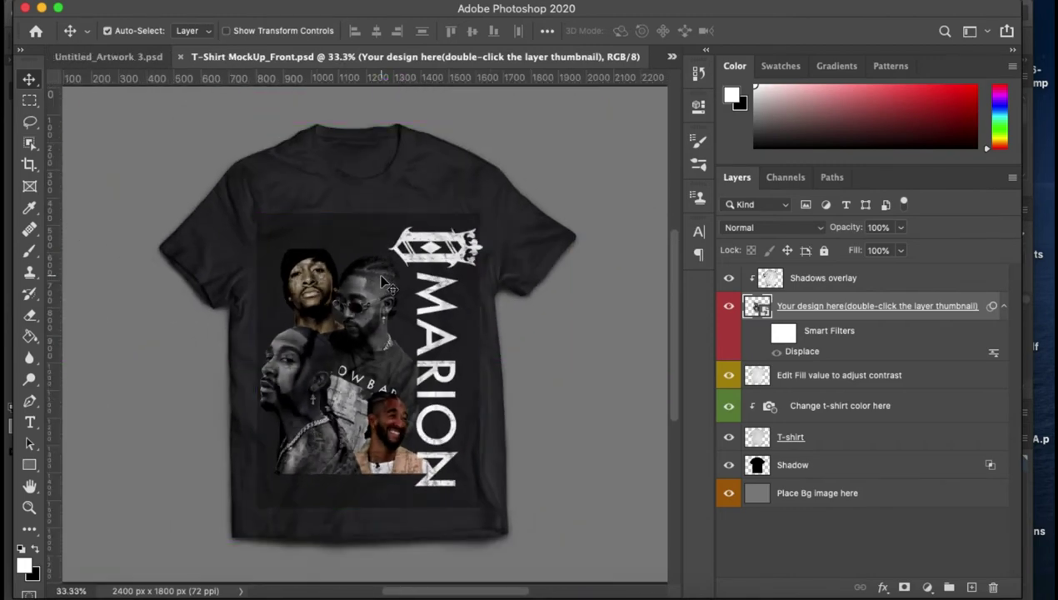
pyautogui.hotkey('ctrl', '+')
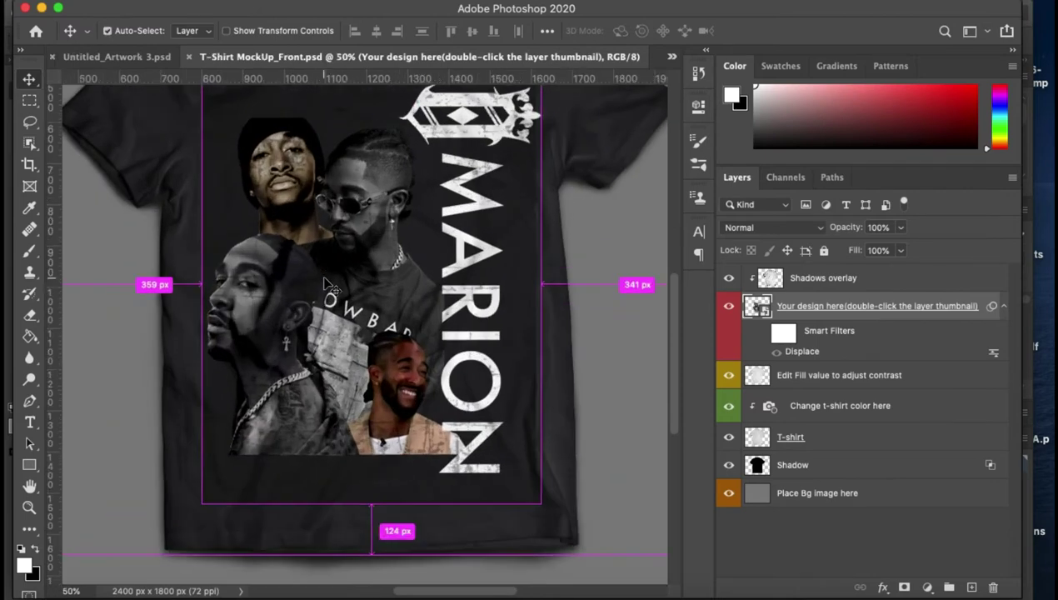
pyautogui.scroll(3, 323, 271)
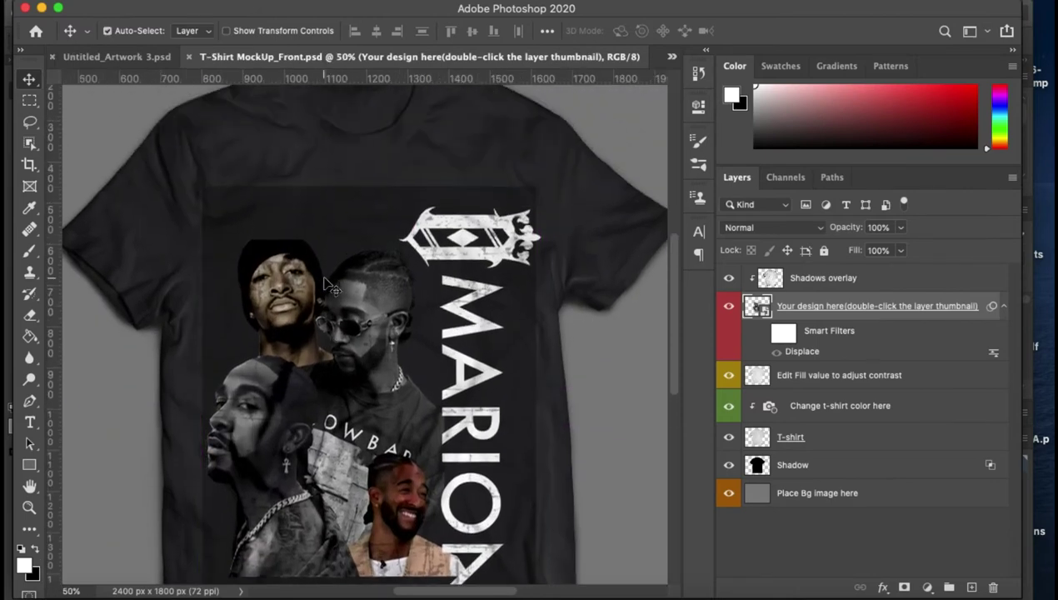
pyautogui.click(345, 236)
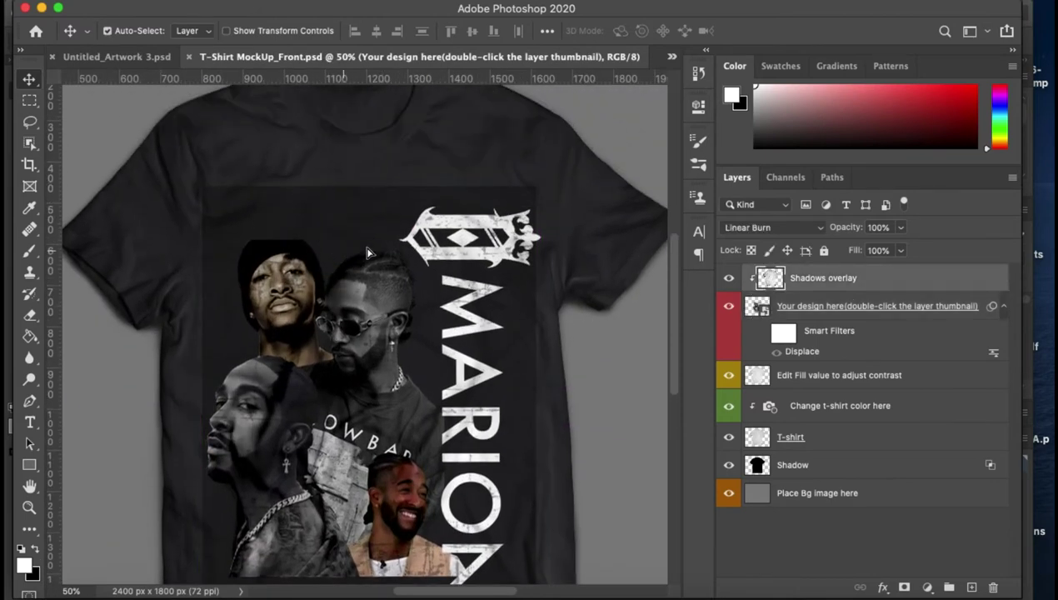
pyautogui.moveTo(344, 237); pyautogui.dragTo(324, 236)
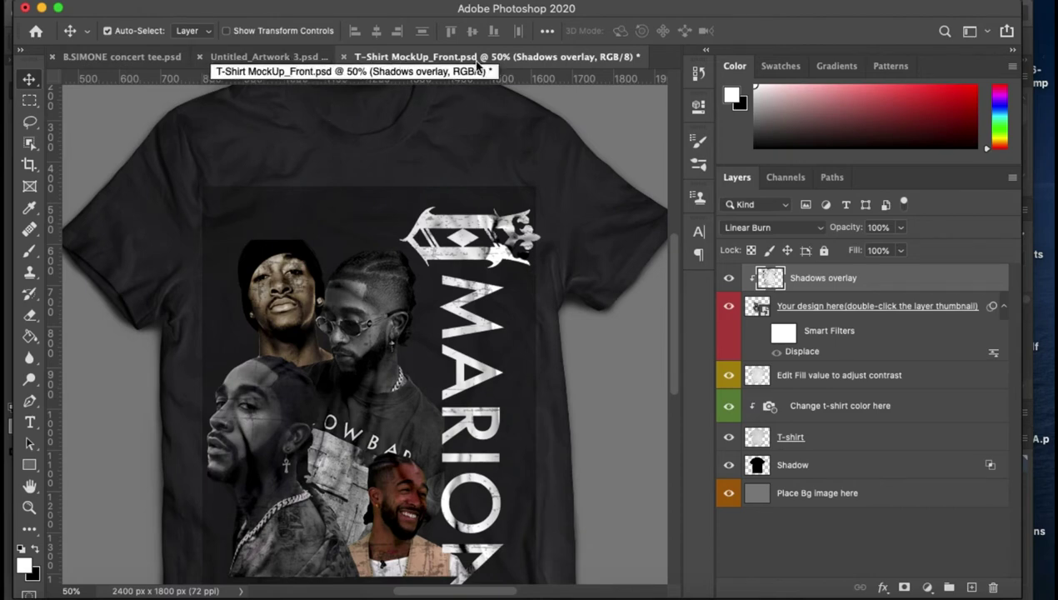
pyautogui.scroll(-2, 423, 229)
pyautogui.scroll(-3, 417, 233)
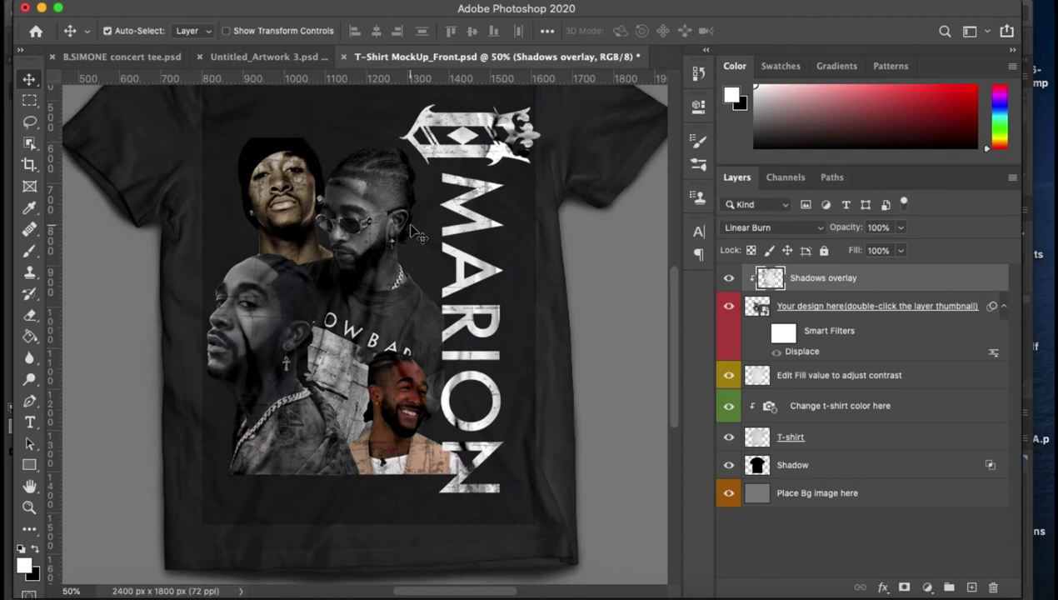
pyautogui.click(261, 56)
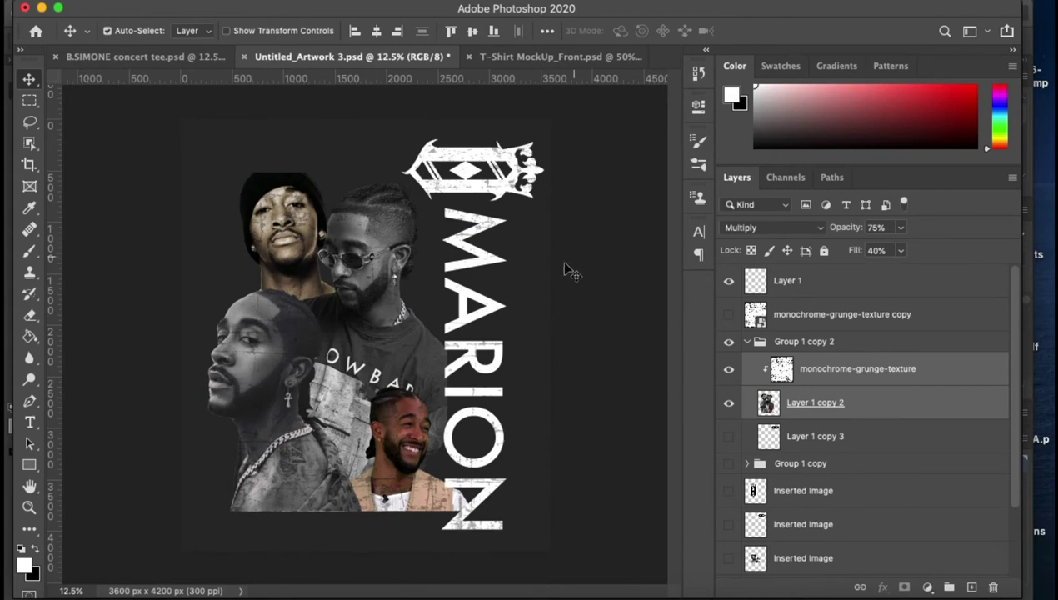
# - Compare the grunge texture on and off, release its clipping mask, and send the EPS to Illustrator
pyautogui.click(728, 370)
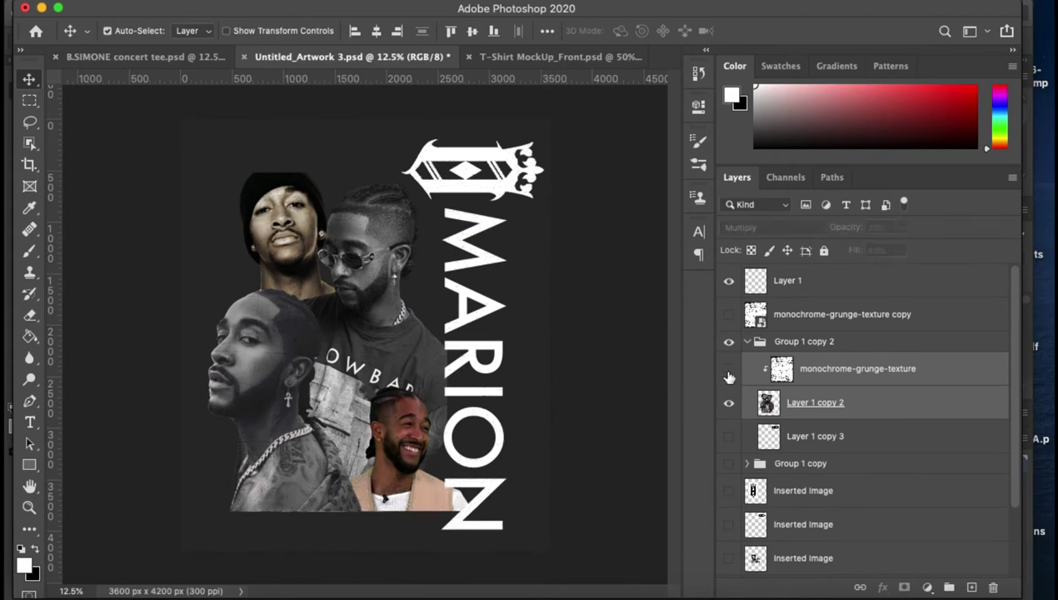
pyautogui.click(728, 370)
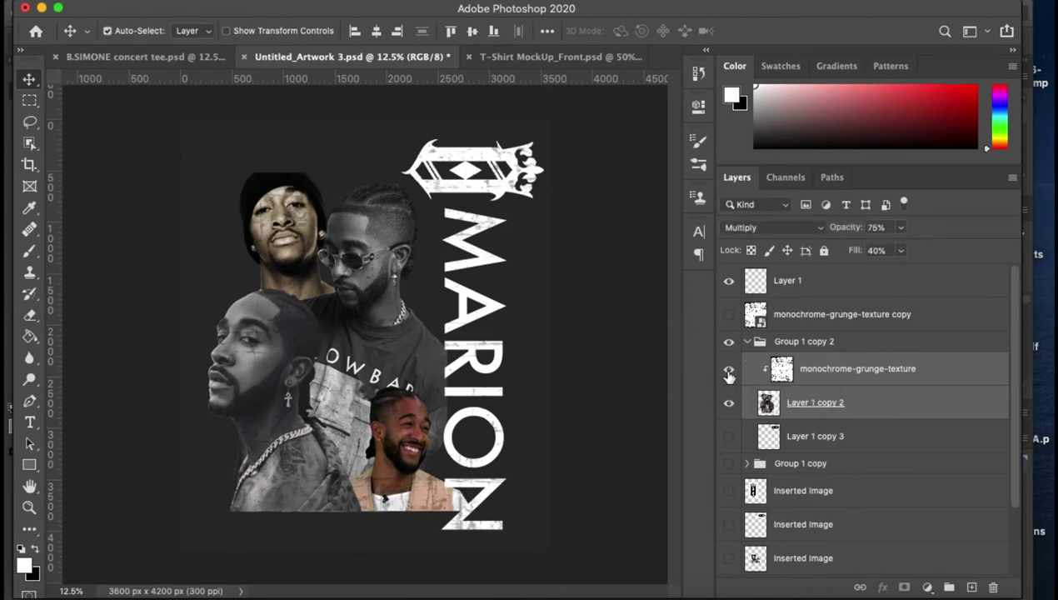
pyautogui.click(729, 371)
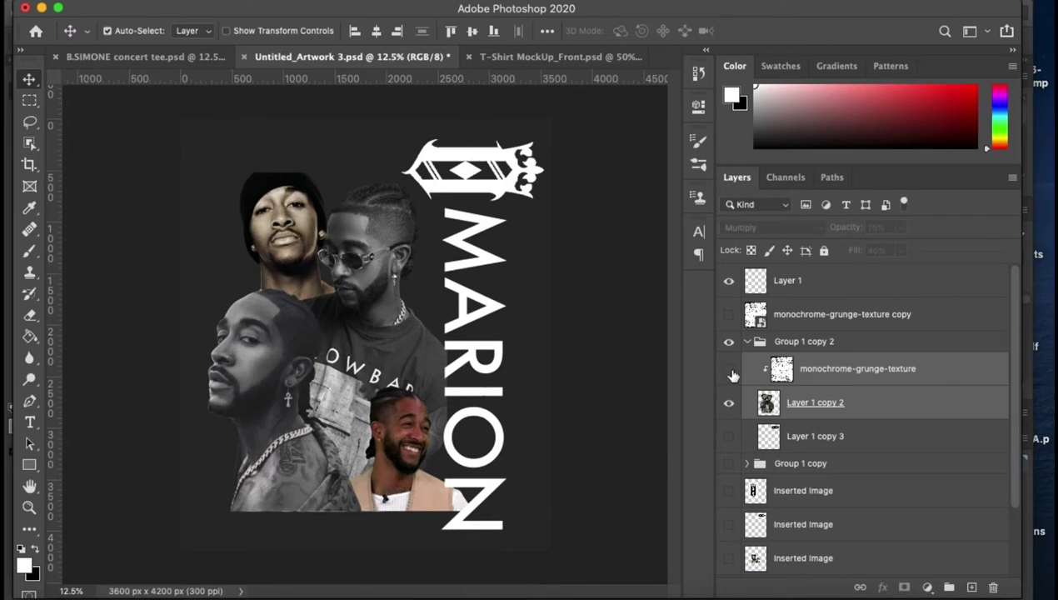
pyautogui.click(730, 371)
pyautogui.click(754, 369)
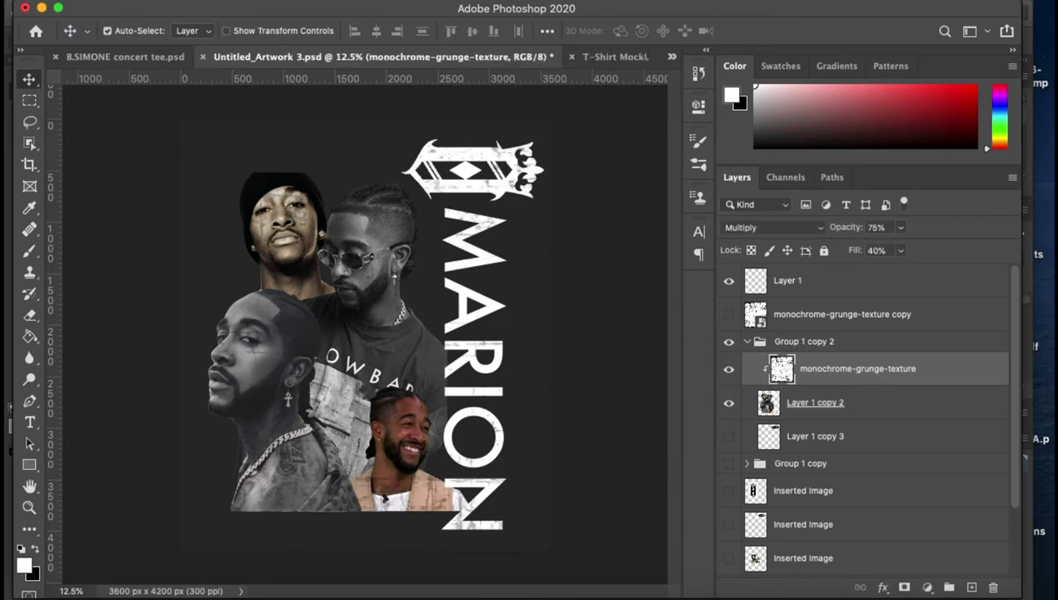
pyautogui.click(265, 1)
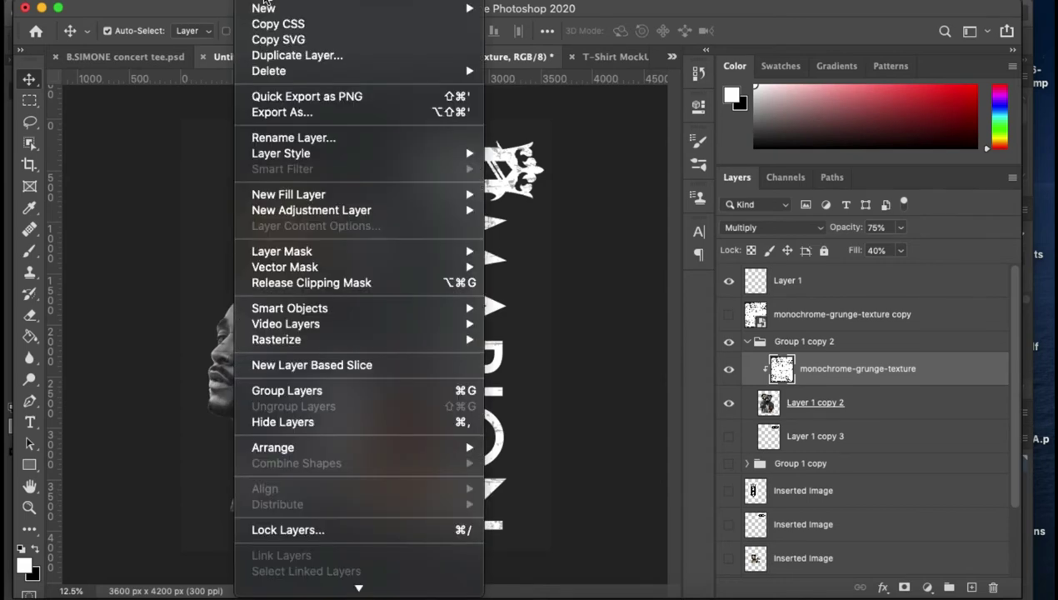
pyautogui.click(345, 283)
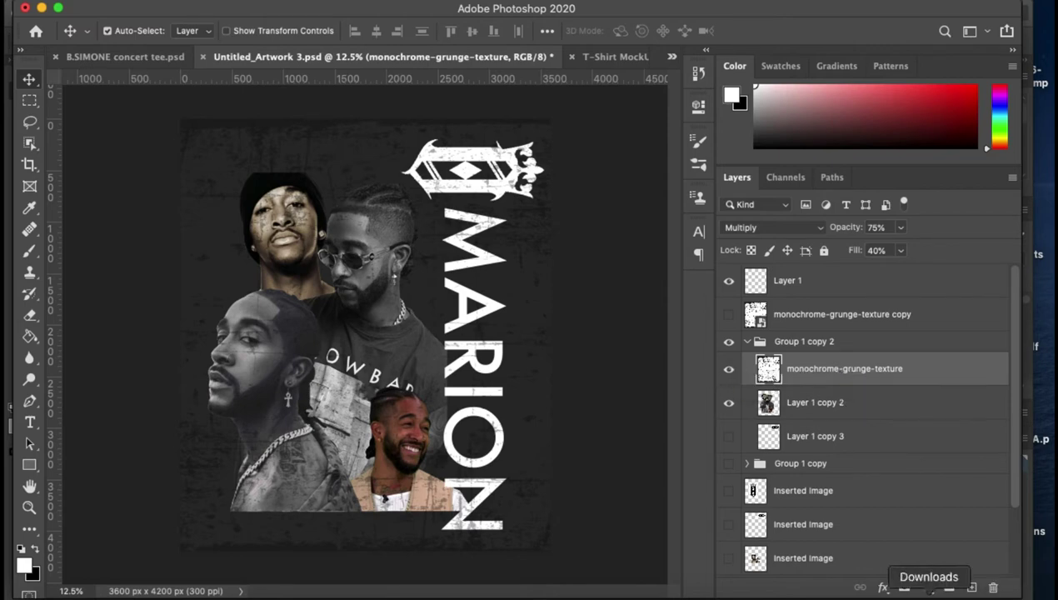
pyautogui.click(701, 596)
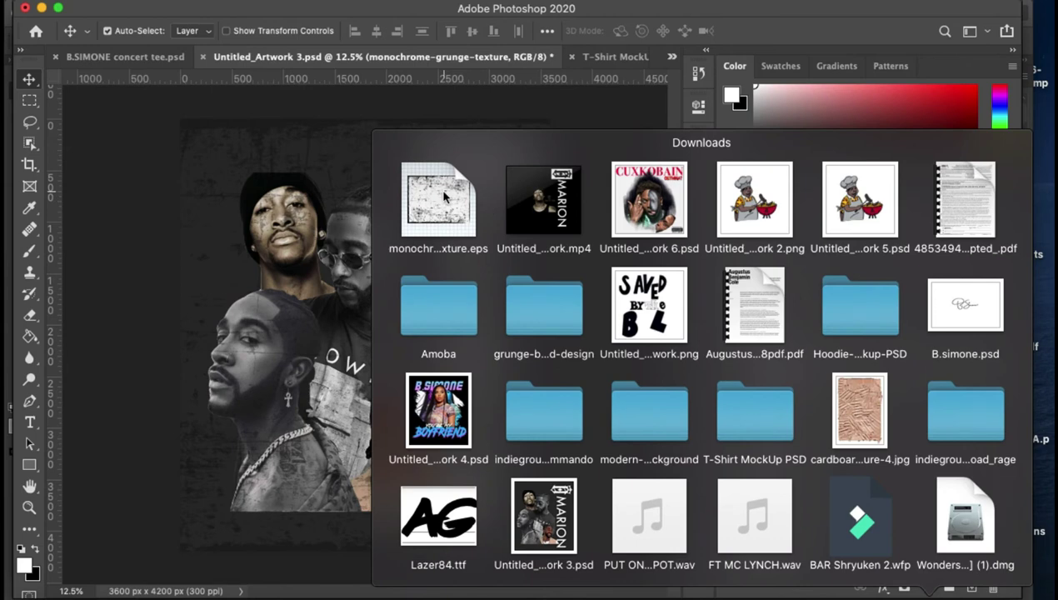
pyautogui.moveTo(444, 196); pyautogui.dragTo(446, 590)
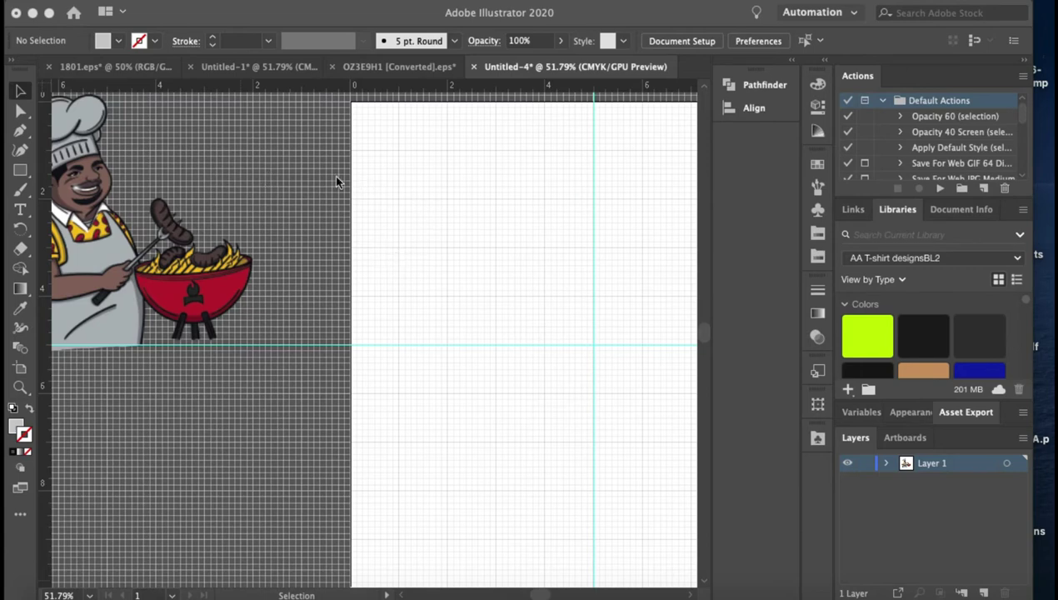
# - Bring Illustrator forward and load monochrome-grunge-texture.eps as its own document
pyautogui.click(306, 187)
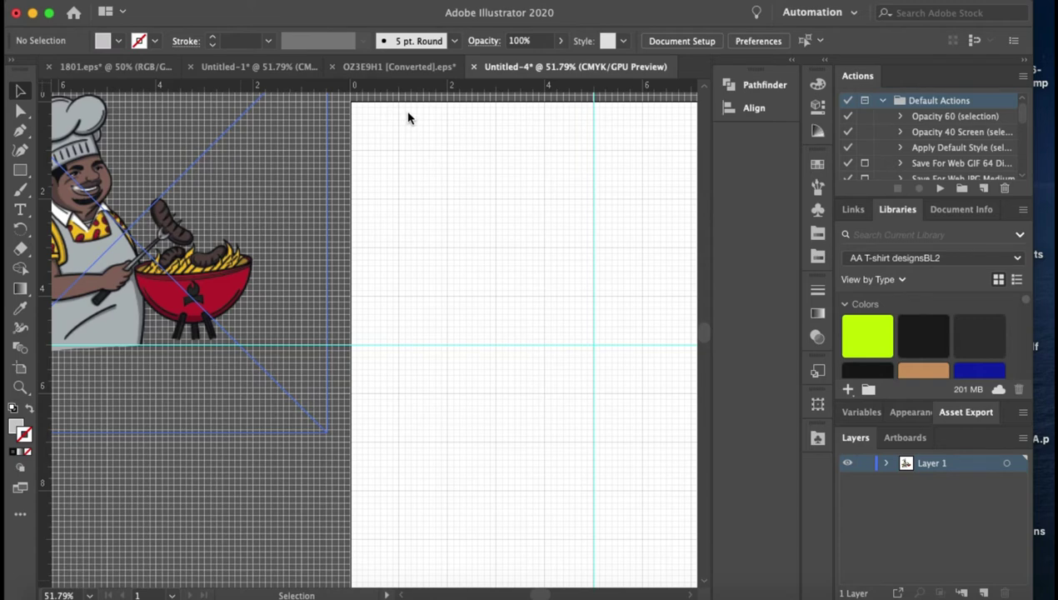
pyautogui.hotkey('ctrl', 'v')
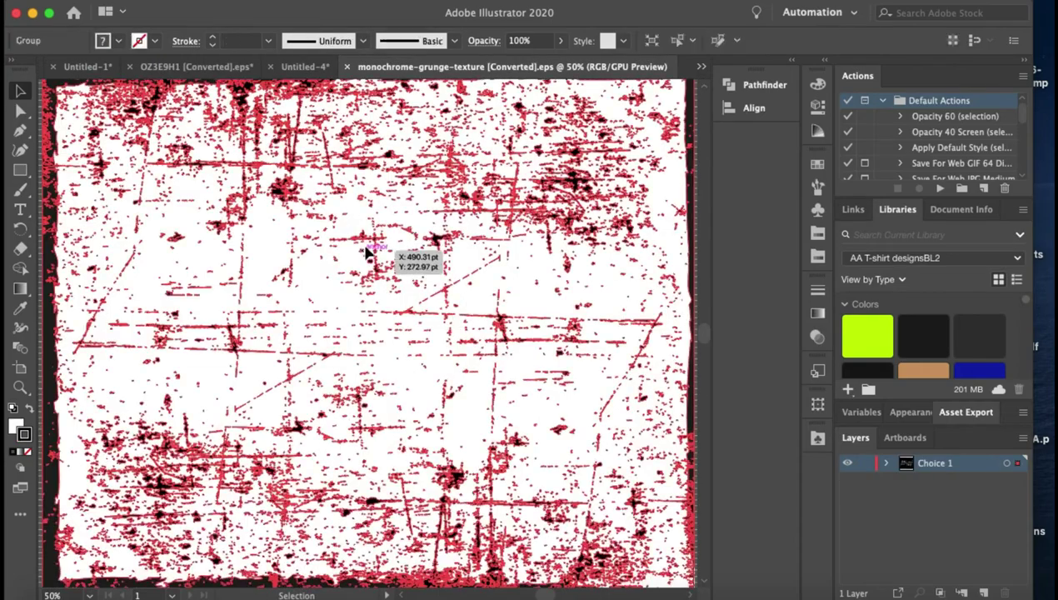
# - Duplicate the grunge texture and place the copy clear of the original on the artboard
pyautogui.doubleClick(319, 348)
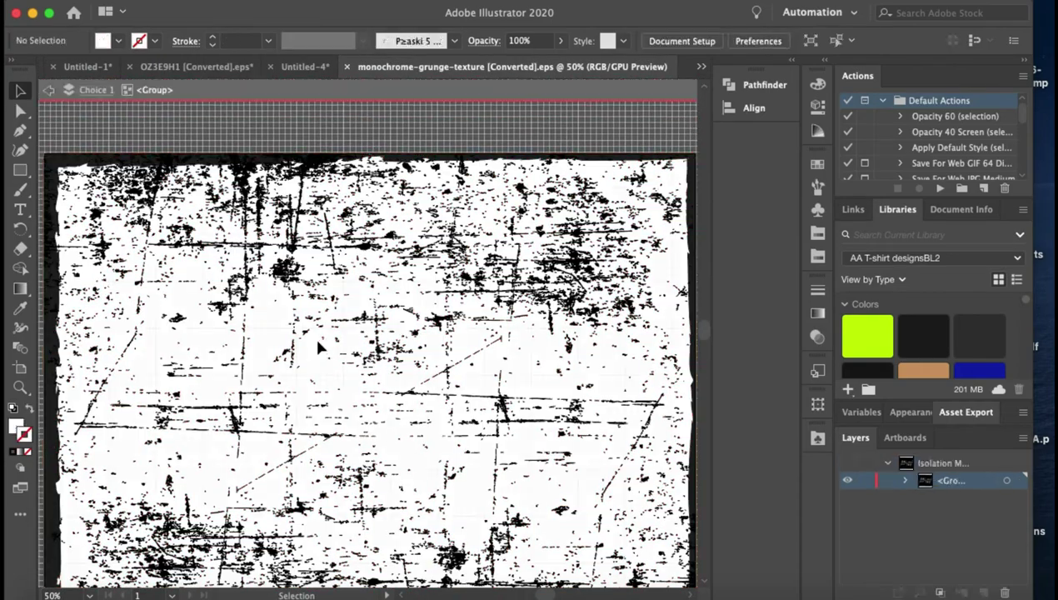
pyautogui.press('Escape')
pyautogui.hotkey('ctrl', '-')
pyautogui.hotkey('ctrl', '-')
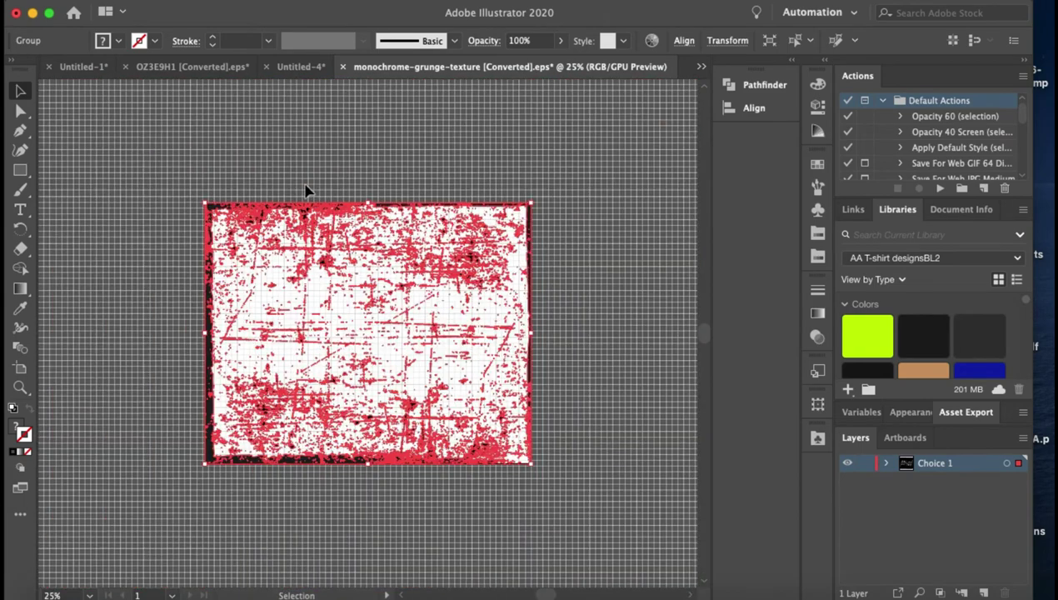
pyautogui.moveTo(416, 333); pyautogui.dragTo(302, 334)
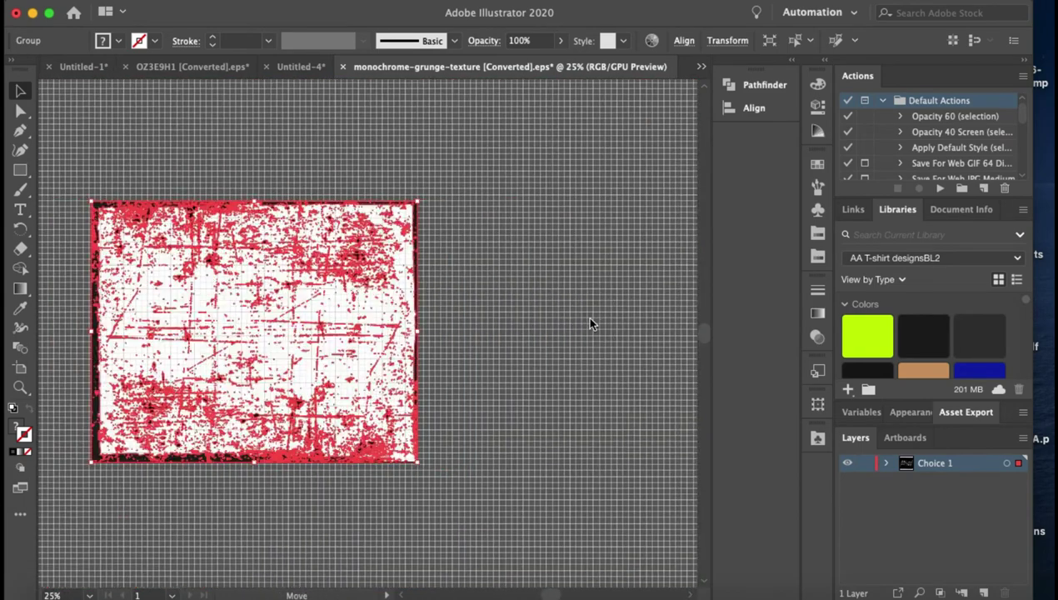
pyautogui.moveTo(309, 359); pyautogui.dragTo(419, 359)
pyautogui.hotkey('ctrl', '-')
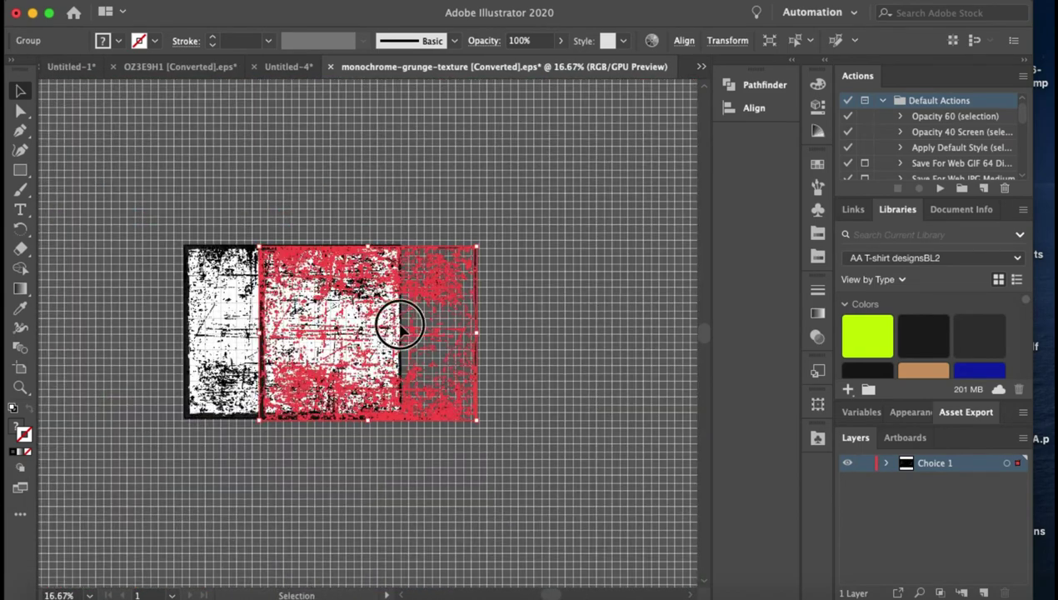
pyautogui.moveTo(390, 327); pyautogui.dragTo(466, 296)
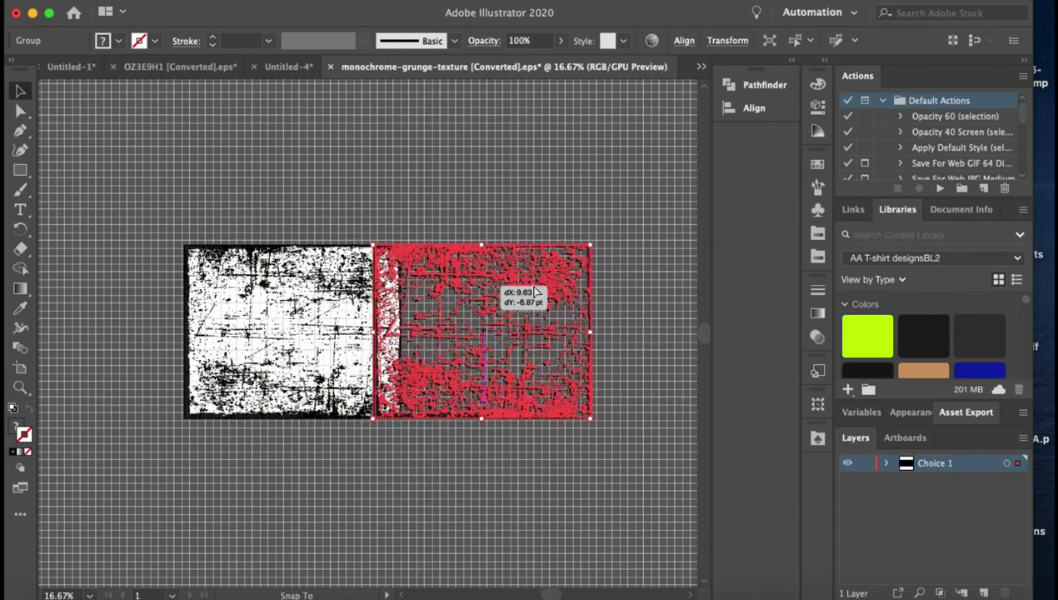
pyautogui.moveTo(535, 290); pyautogui.dragTo(539, 290)
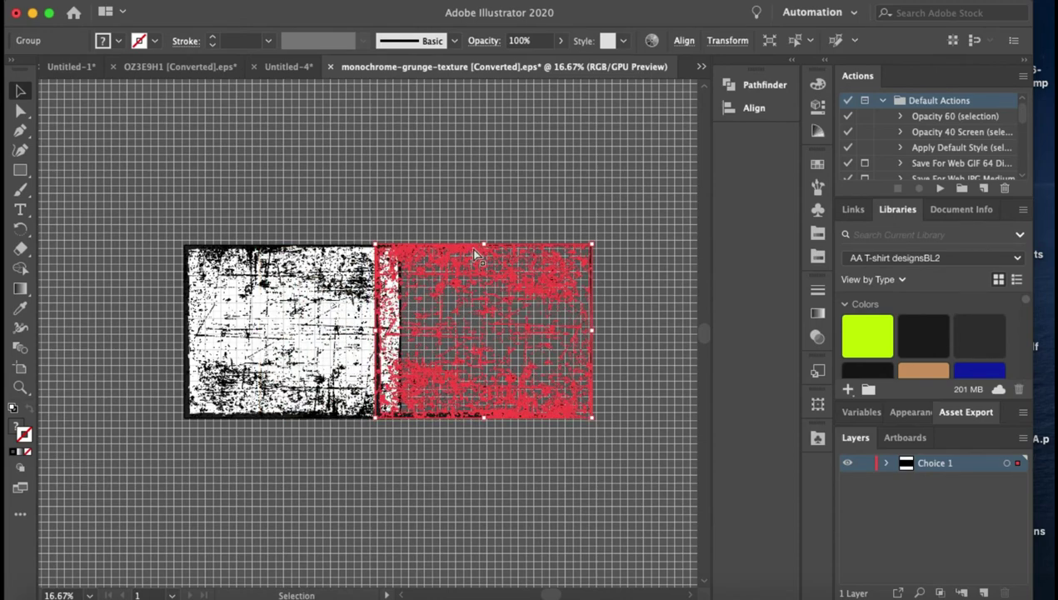
pyautogui.hotkey('ctrl', '=')
pyautogui.hotkey('ctrl', '=')
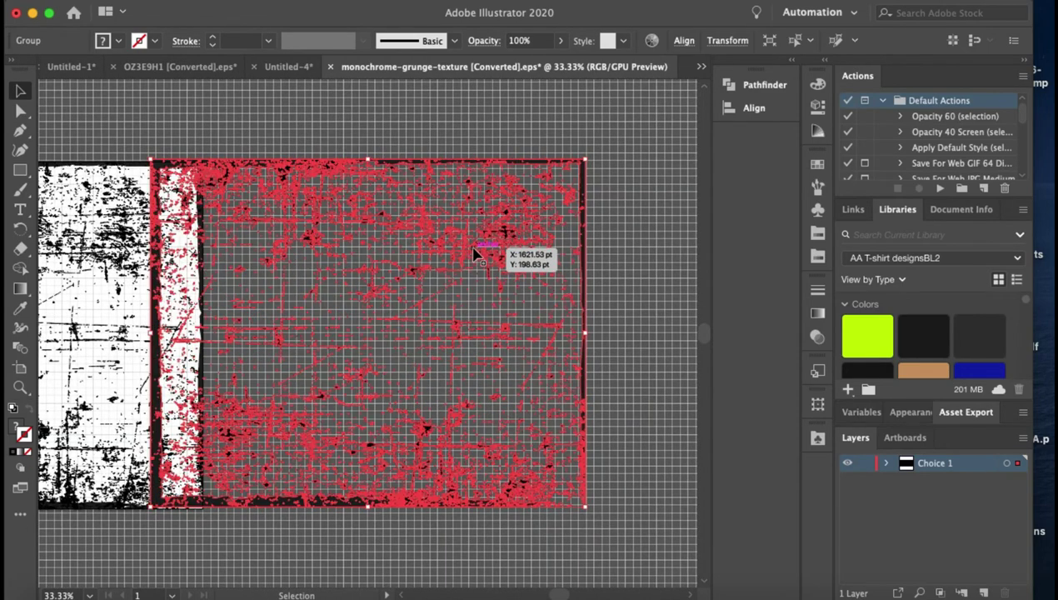
pyautogui.moveTo(318, 169); pyautogui.dragTo(384, 163)
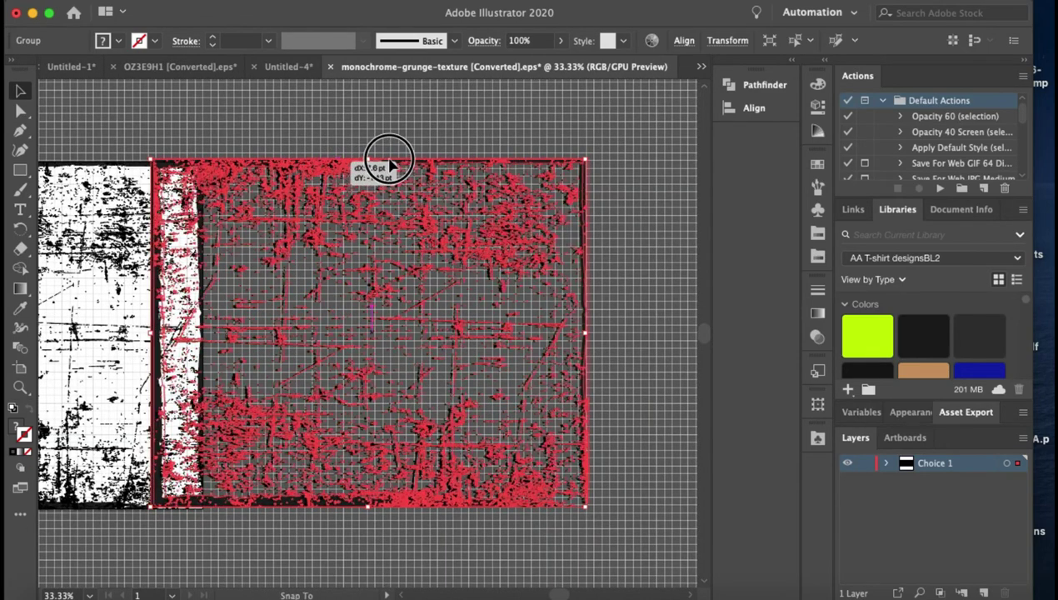
pyautogui.moveTo(385, 163); pyautogui.dragTo(381, 161)
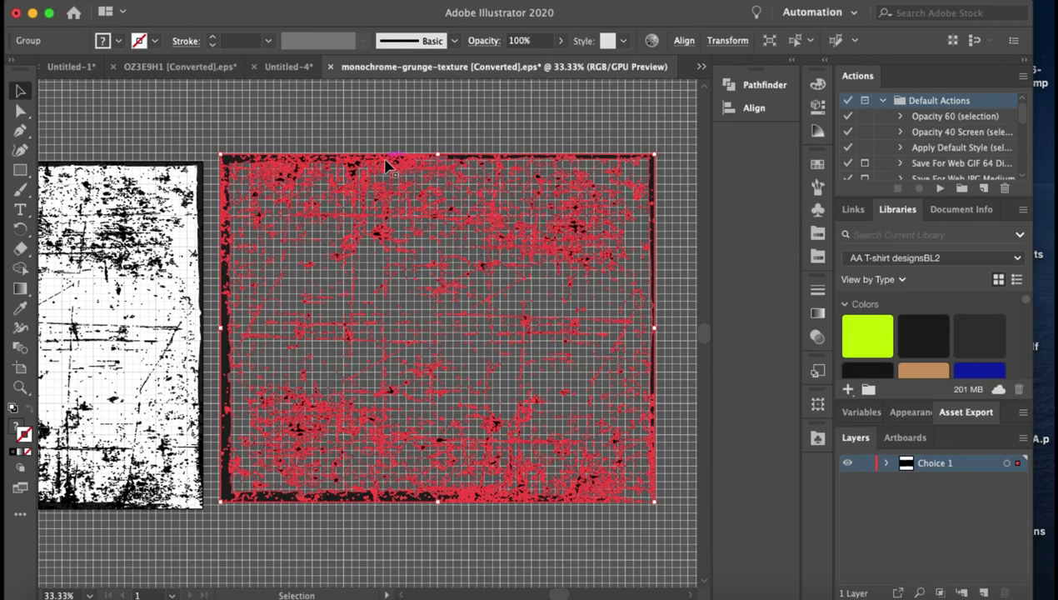
pyautogui.click(354, 143)
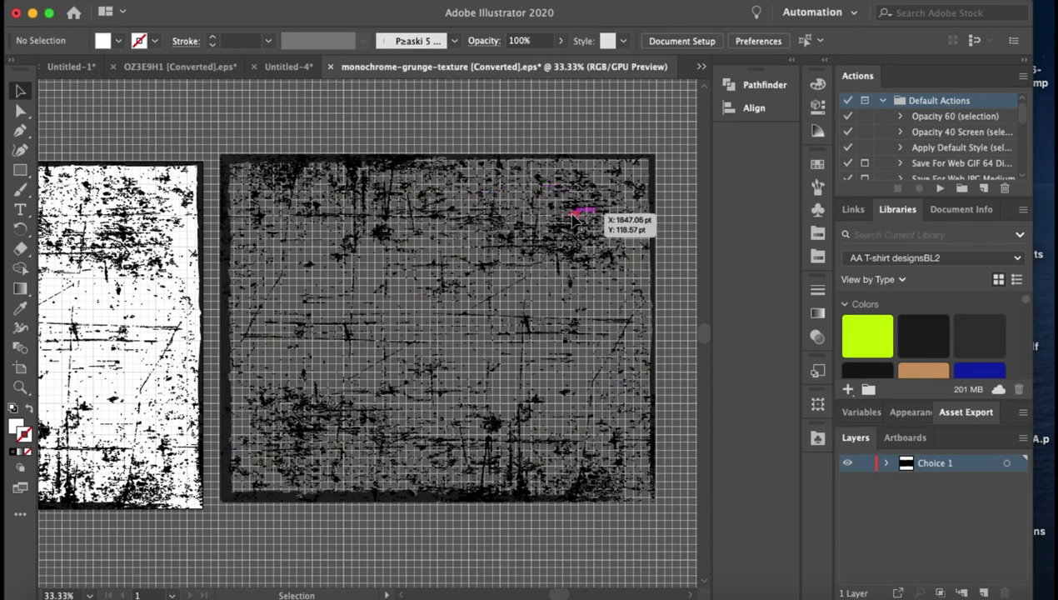
# - Select only the red top-right section of the texture, then minimize Illustrator
pyautogui.doubleClick(573, 215)
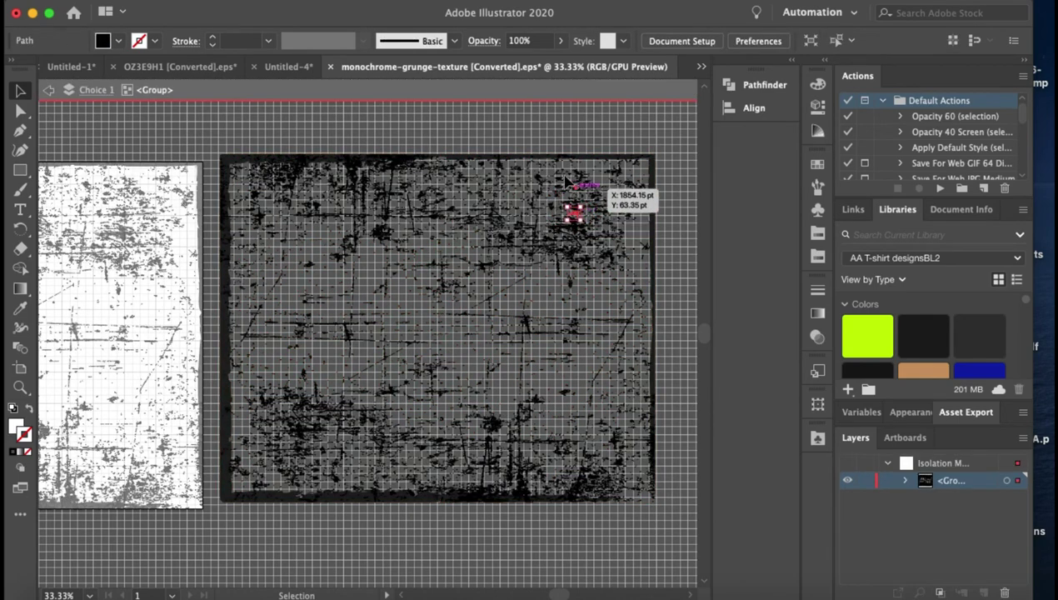
pyautogui.click(501, 143)
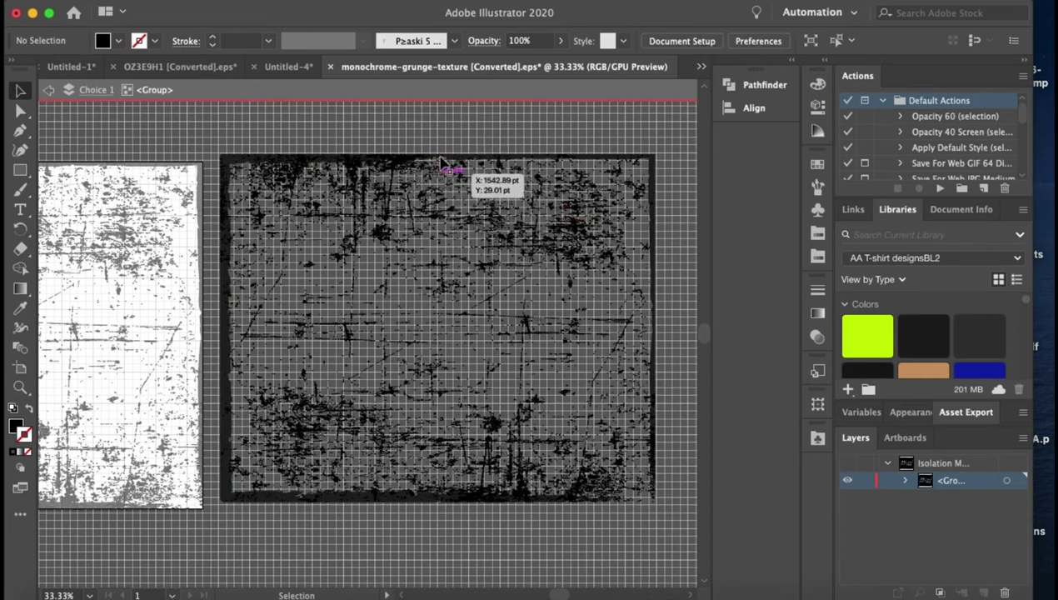
pyautogui.moveTo(629, 288); pyautogui.dragTo(666, 276)
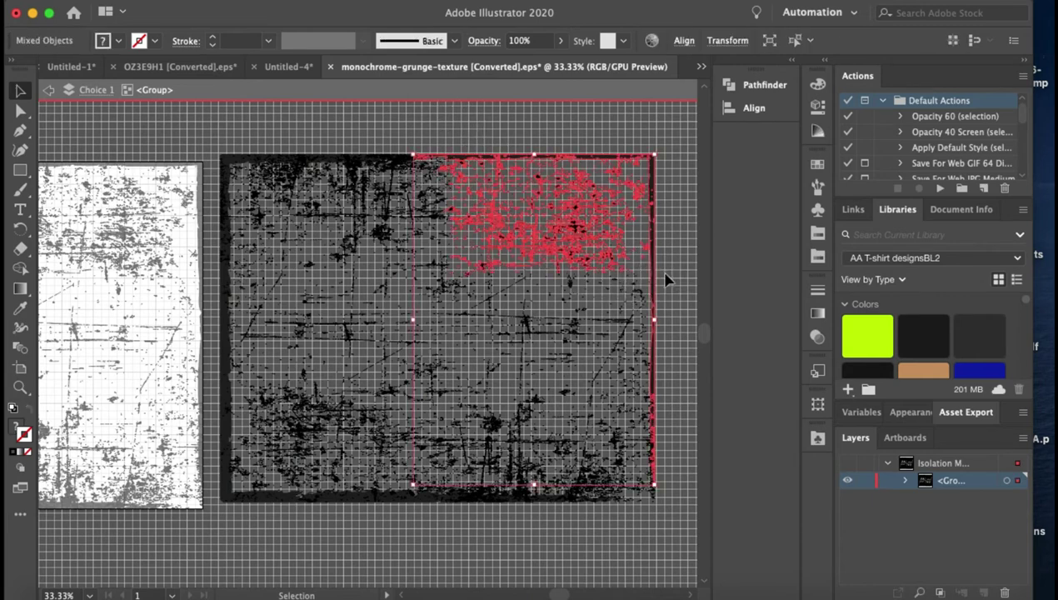
pyautogui.keyDown('shift'); pyautogui.click(656, 216); pyautogui.keyUp('shift')
pyautogui.keyDown('shift'); pyautogui.click(654, 216); pyautogui.keyUp('shift')
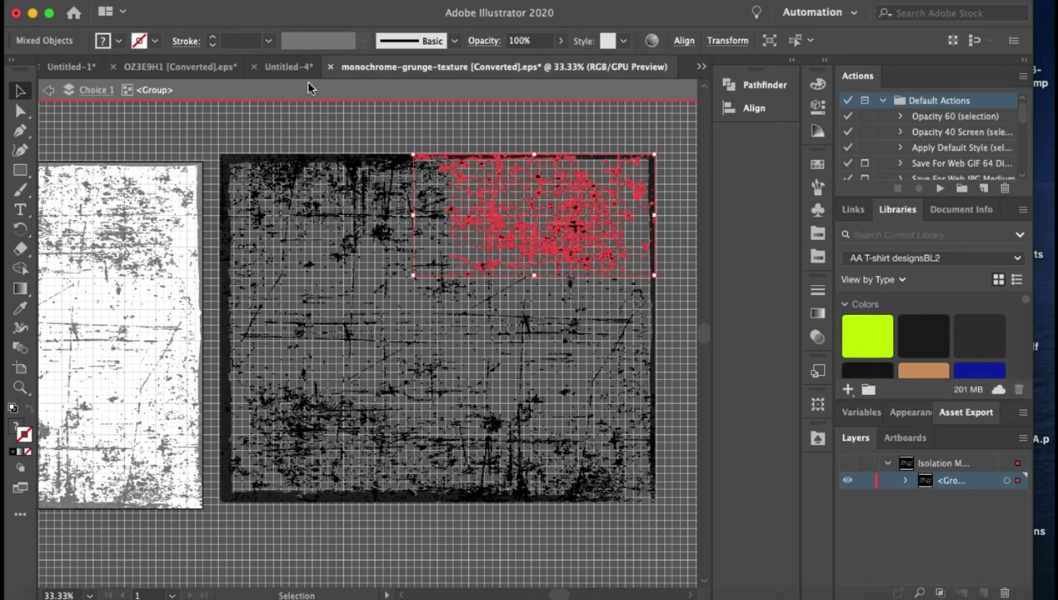
pyautogui.click(34, 15)
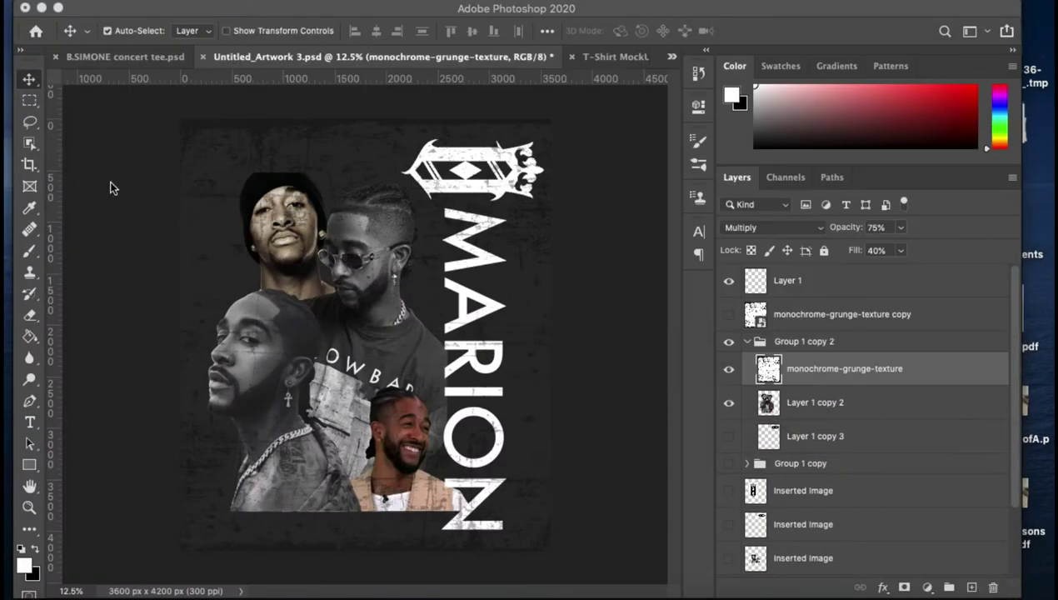
# - Hide the monochrome-grunge-texture layer and paste the copied texture as a Smart Object
pyautogui.click(728, 369)
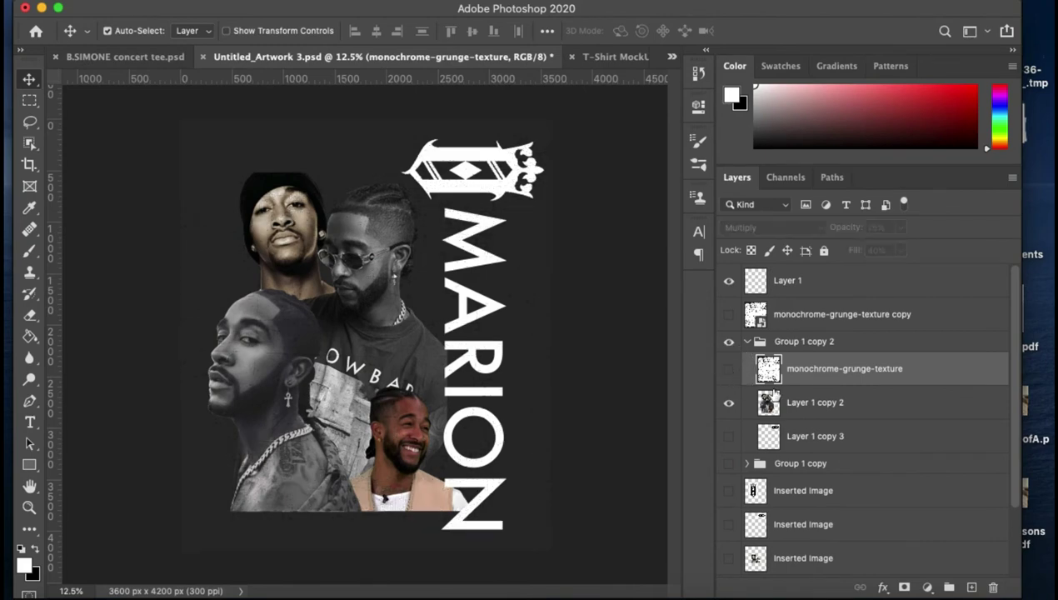
pyautogui.hotkey('ctrl', 'v')
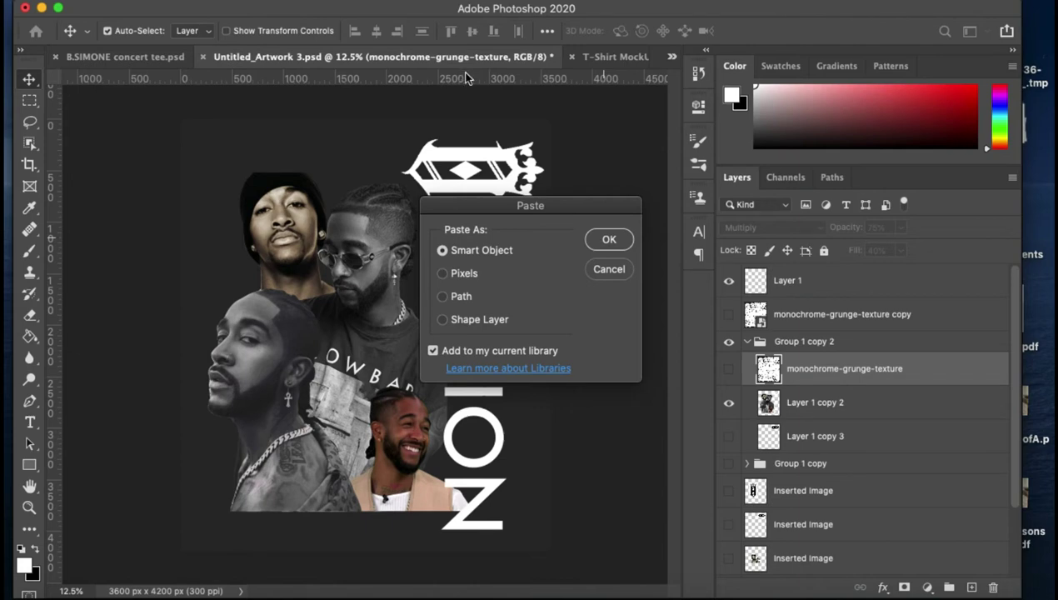
pyautogui.press('Return')
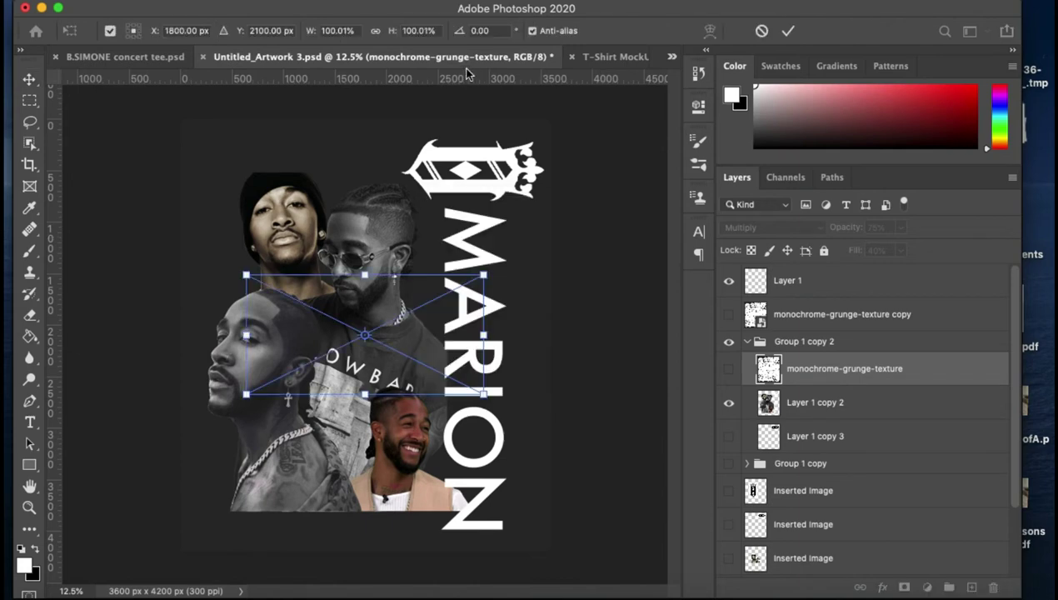
# - Rotate the pasted grunge texture -90° and enlarge it to about 184% over the portrait collage
pyautogui.click(484, 273)
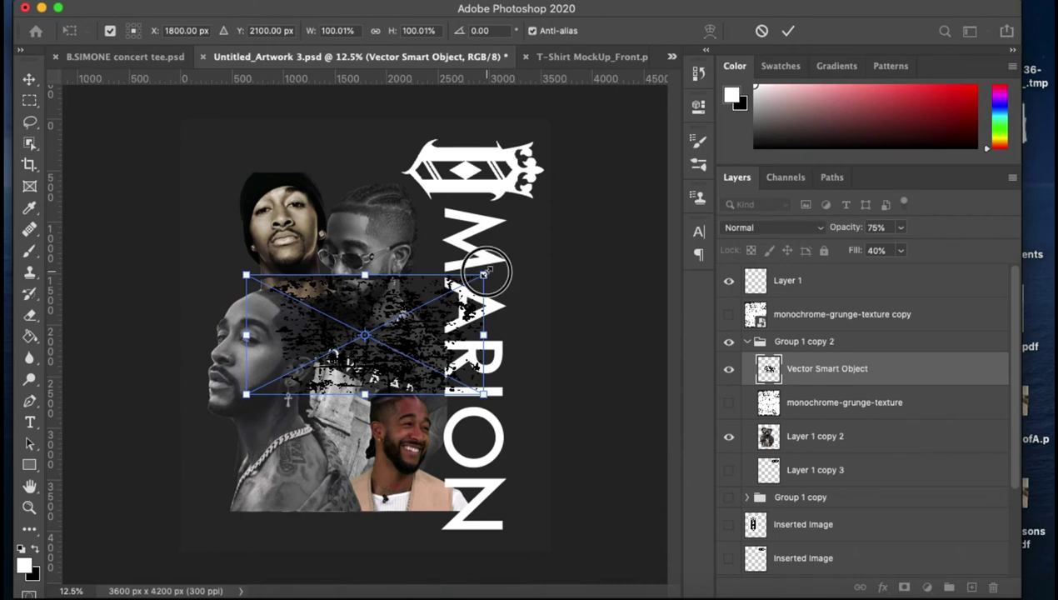
pyautogui.moveTo(484, 273); pyautogui.dragTo(519, 257)
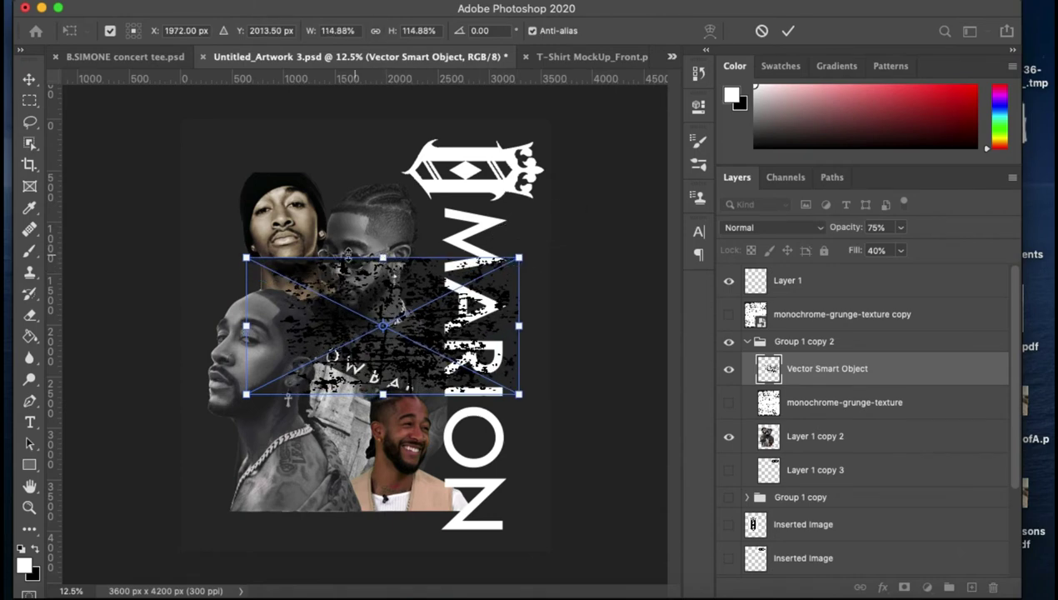
pyautogui.moveTo(232, 254)
pyautogui.mouseDown()
pyautogui.moveTo(210, 327)
pyautogui.moveTo(279, 425)
pyautogui.moveTo(336, 428)
pyautogui.mouseUp()
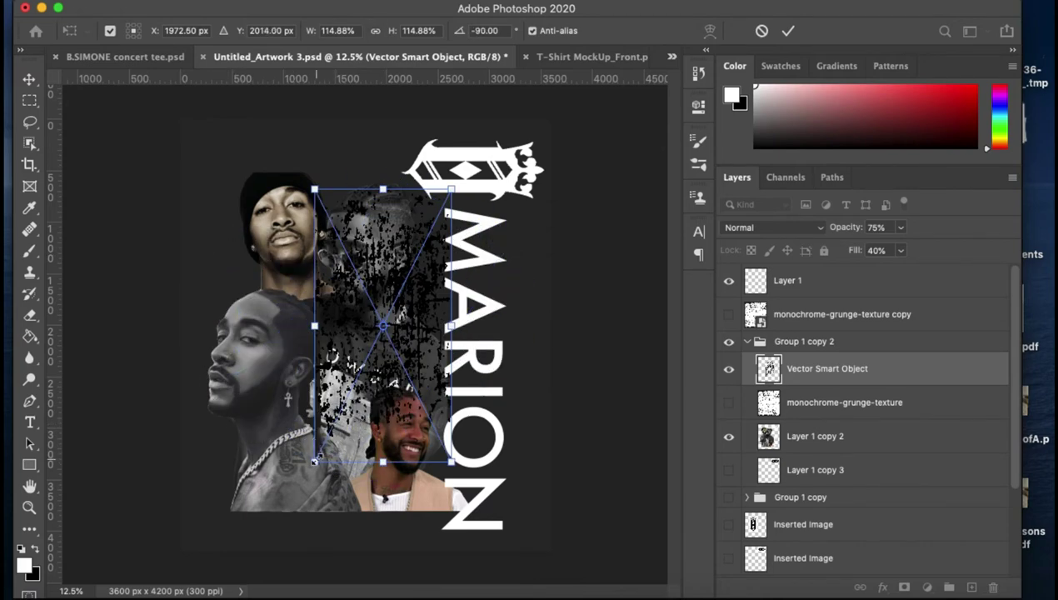
pyautogui.moveTo(314, 460); pyautogui.dragTo(177, 503)
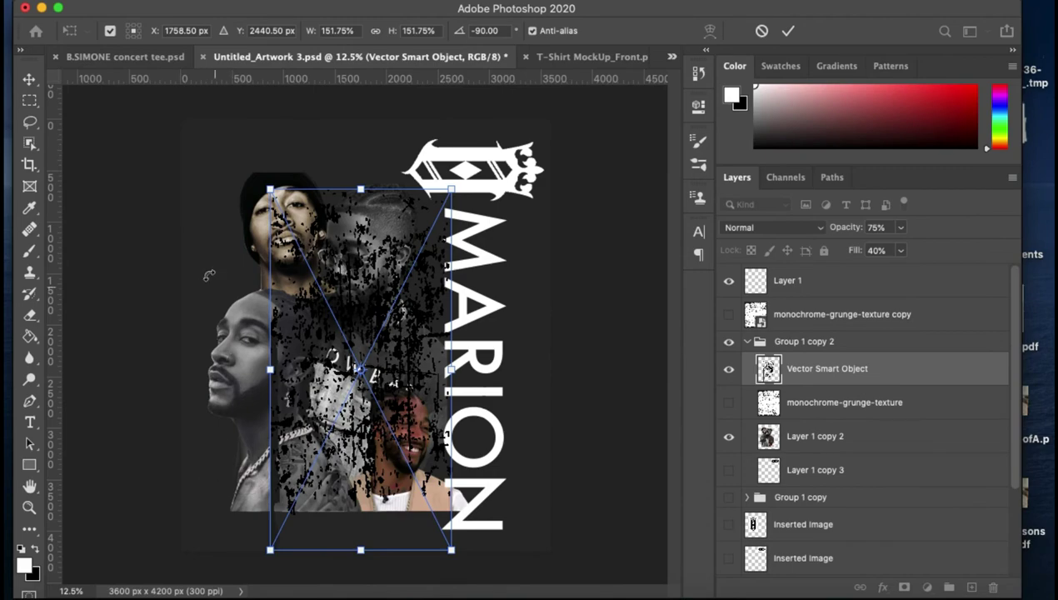
pyautogui.moveTo(270, 188); pyautogui.dragTo(231, 111)
pyautogui.moveTo(339, 254)
pyautogui.mouseDown()
pyautogui.moveTo(427, 254)
pyautogui.moveTo(377, 245)
pyautogui.moveTo(385, 254)
pyautogui.mouseUp()
pyautogui.hotkey('ctrl', '-')
pyautogui.moveTo(430, 223); pyautogui.dragTo(496, 177)
pyautogui.press('Return')
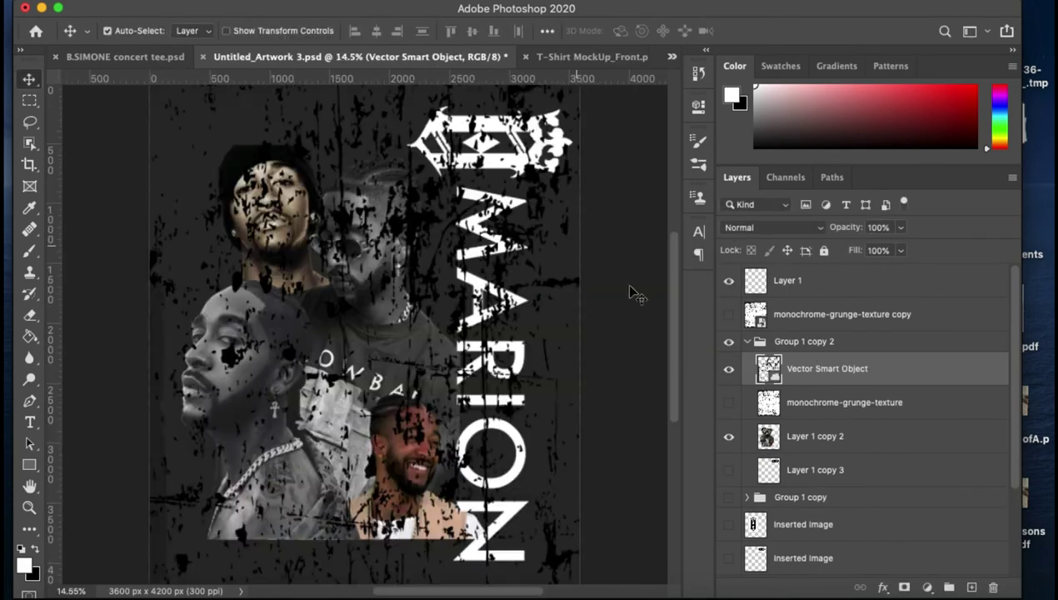
# - Move the texture below the grunge layer and clip it to the collage at 74% opacity, 16% fill
pyautogui.press('e')
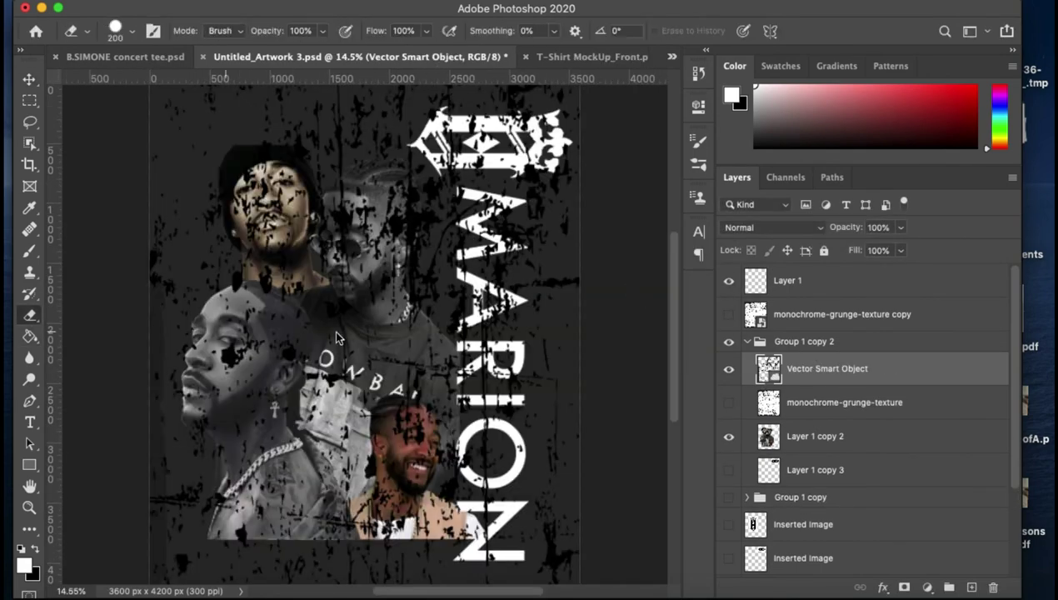
pyautogui.moveTo(800, 369); pyautogui.dragTo(803, 403)
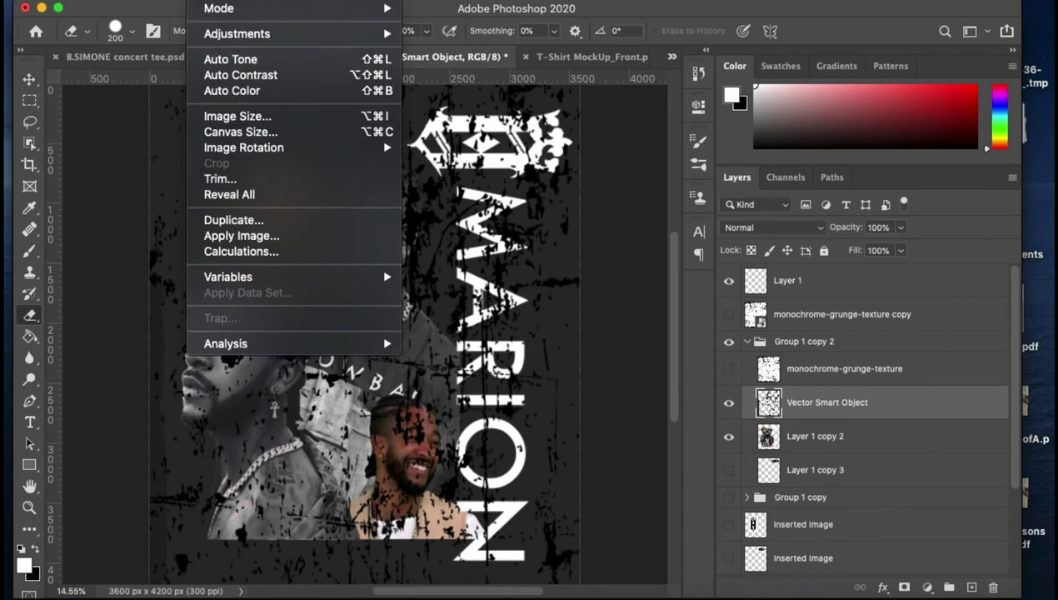
pyautogui.hotkey('ctrl', 'alt', 'g')
pyautogui.click(900, 227)
pyautogui.moveTo(871, 248)
pyautogui.mouseDown()
pyautogui.moveTo(835, 247)
pyautogui.moveTo(884, 247)
pyautogui.moveTo(837, 271)
pyautogui.mouseUp()
pyautogui.click(900, 250)
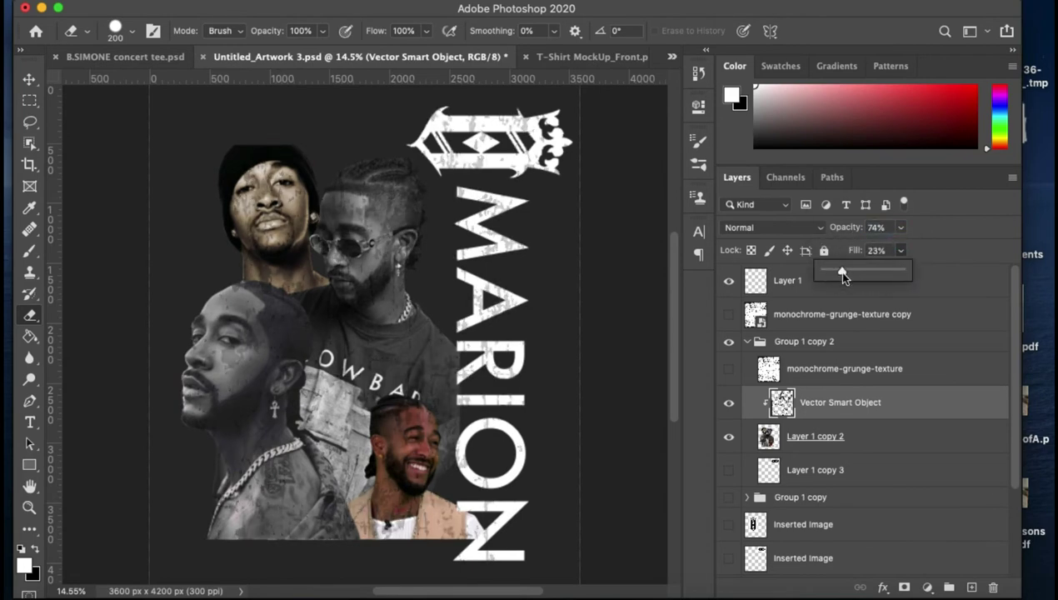
pyautogui.click(729, 407)
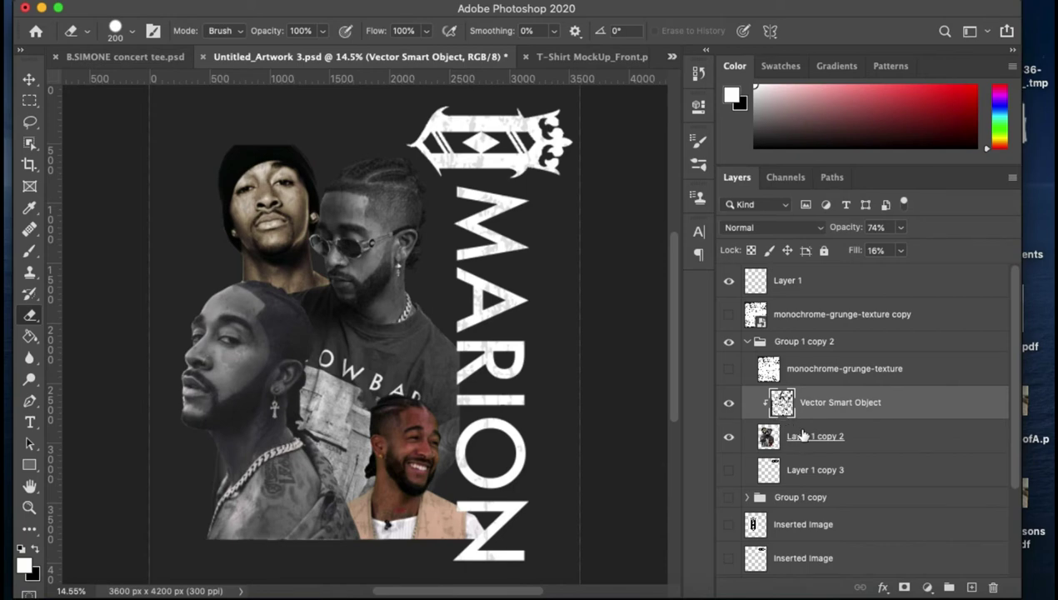
# - Try merging the texture into the collage, restore the clipped texture layer, then duplicate it
pyautogui.click(241, 0)
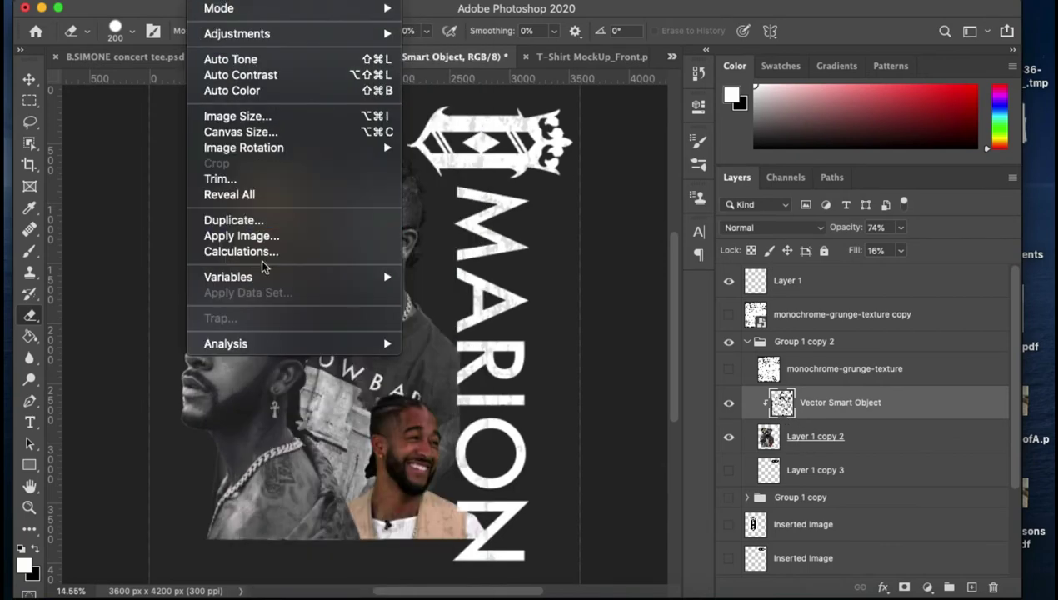
pyautogui.scroll(-5, 348, 570)
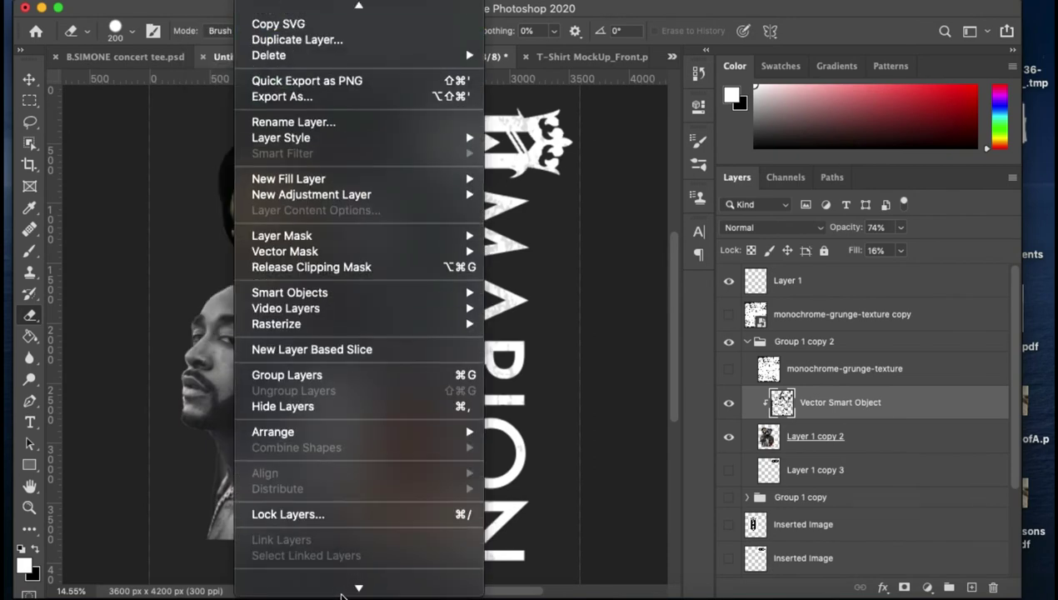
pyautogui.click(343, 528)
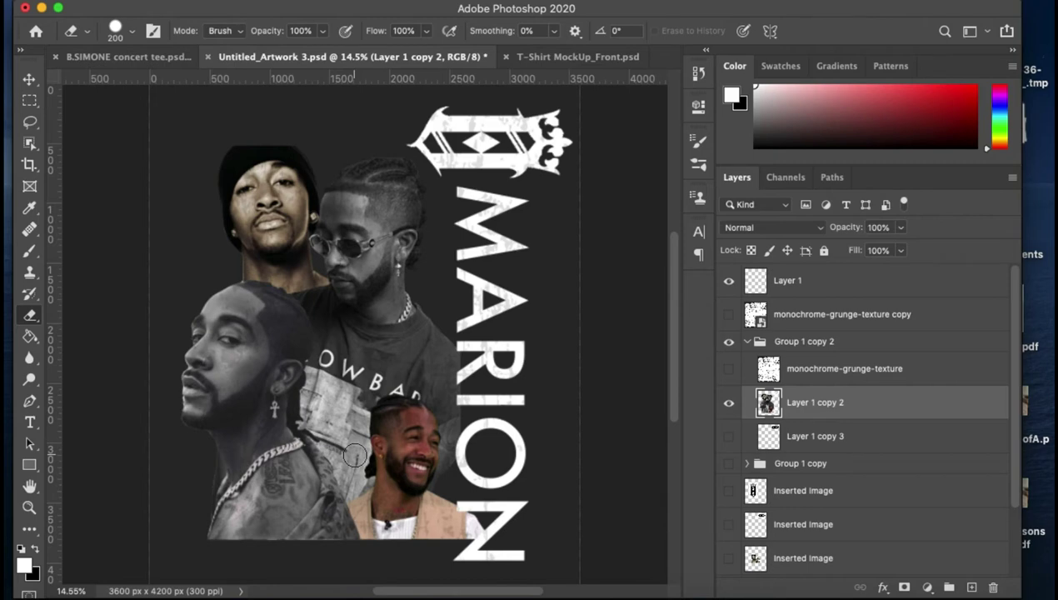
pyautogui.click(866, 437)
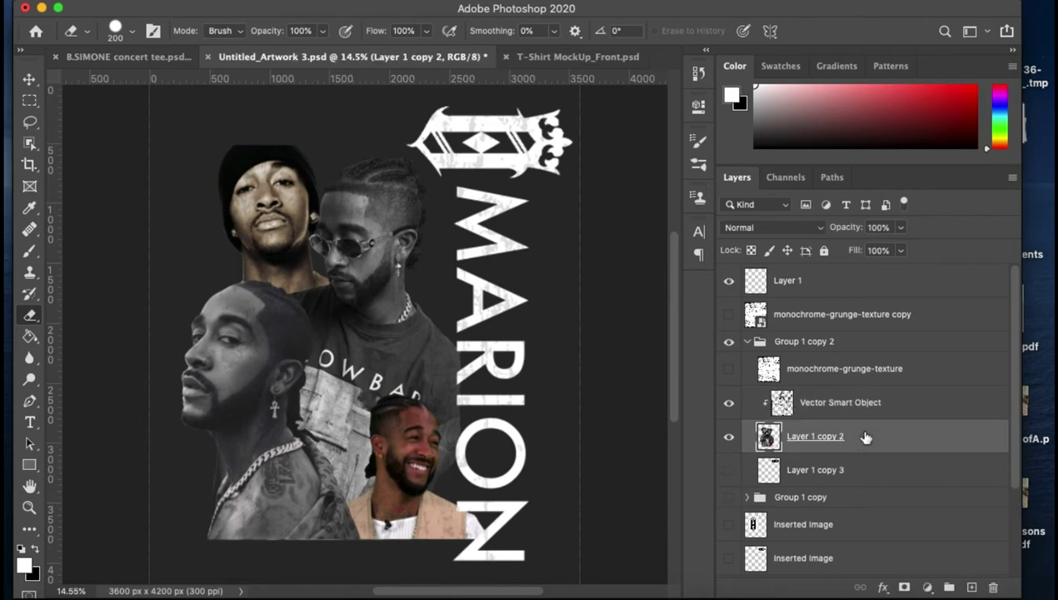
pyautogui.click(838, 408)
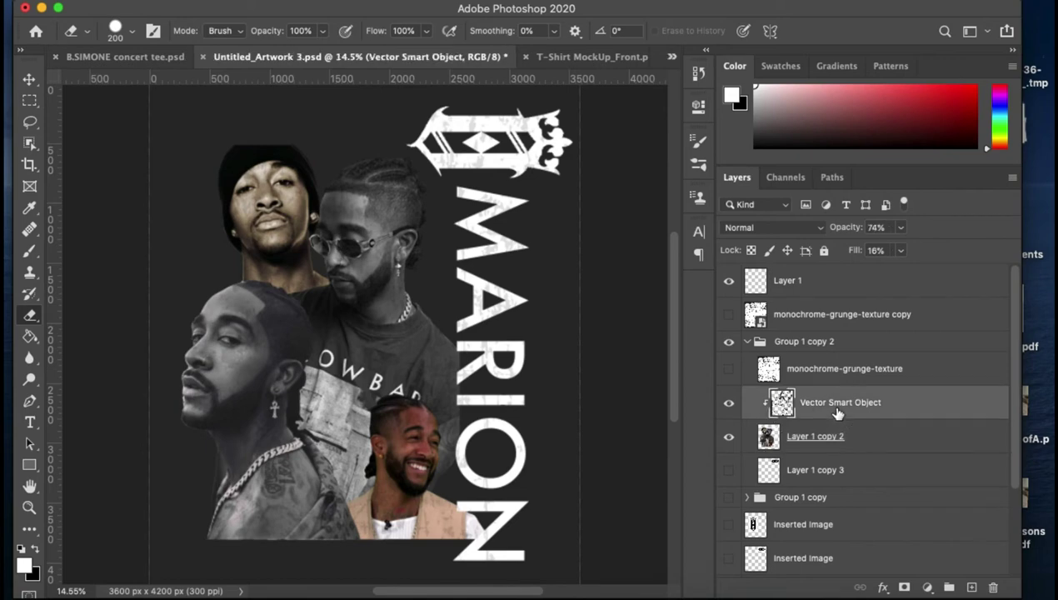
pyautogui.hotkey('ctrl', 'j')
# - Hide the duplicate, merge the texture down into Layer 1 copy 2, and return to the T-shirt mockup
pyautogui.click(728, 402)
pyautogui.click(830, 441)
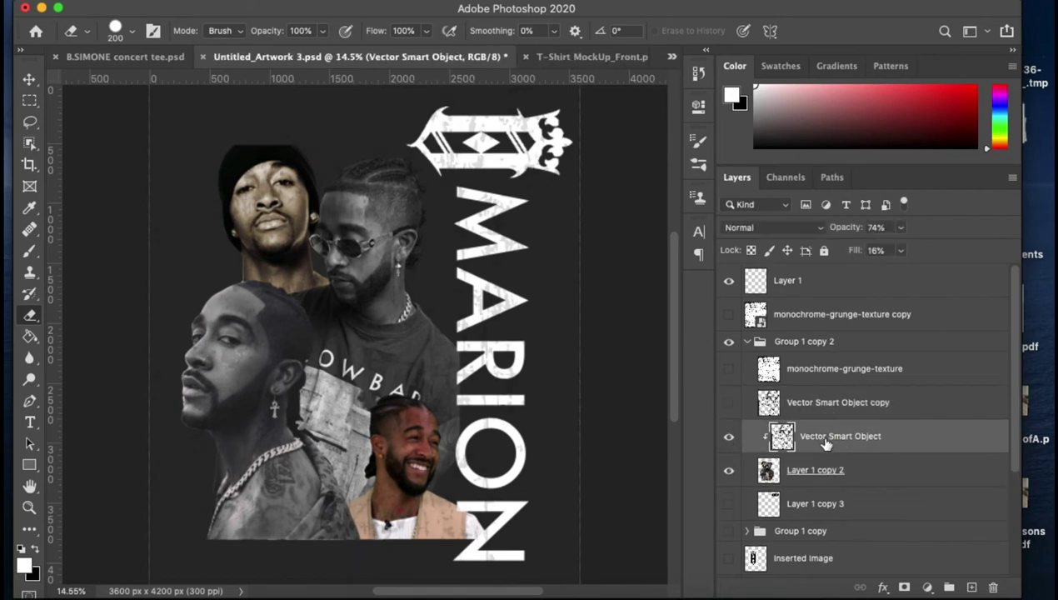
pyautogui.keyDown('shift'); pyautogui.click(815, 472); pyautogui.keyUp('shift')
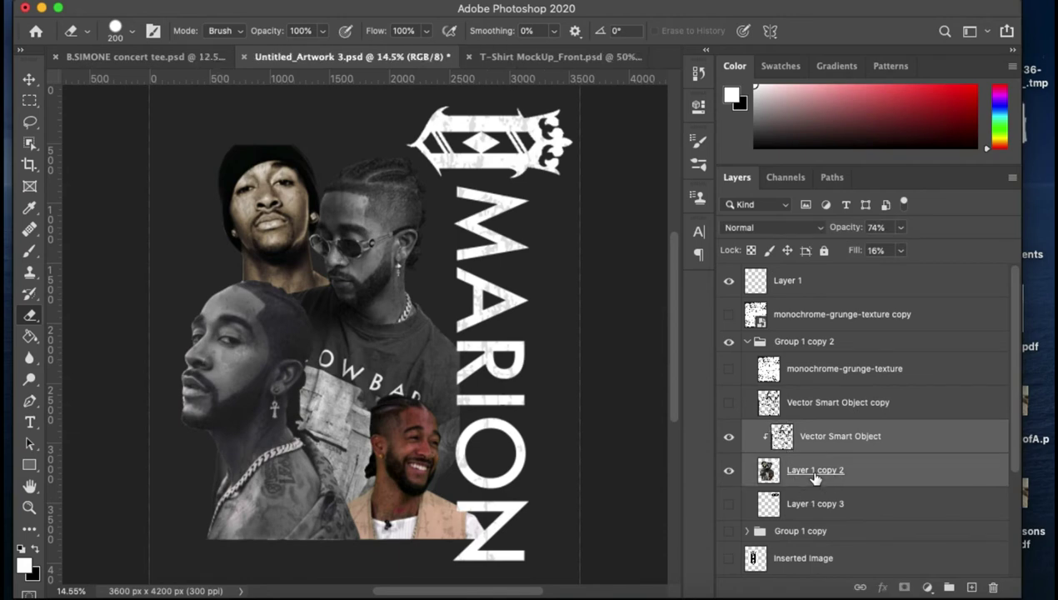
pyautogui.click(859, 443)
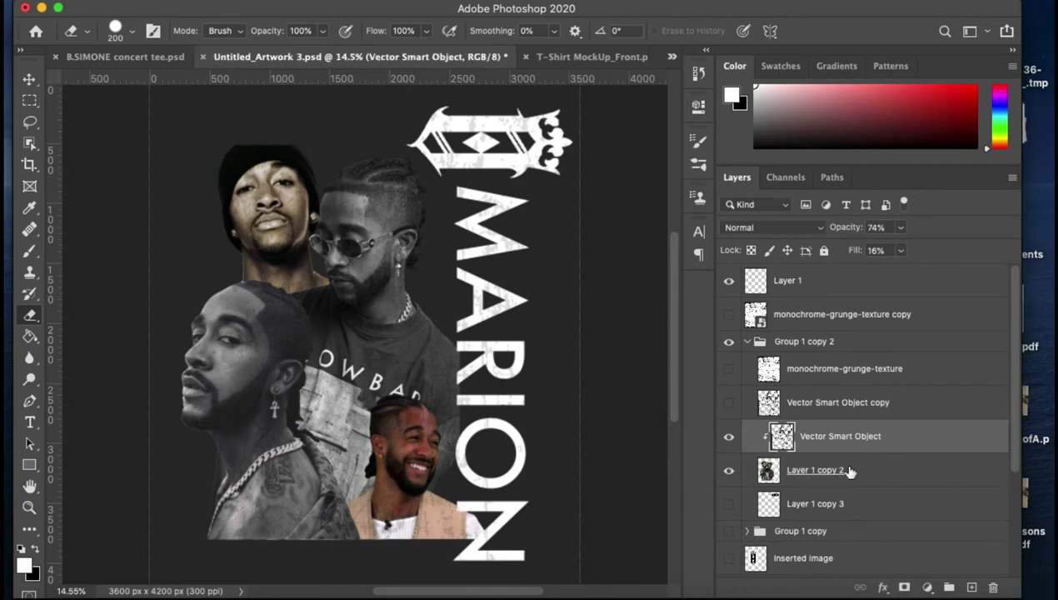
pyautogui.click(267, 0)
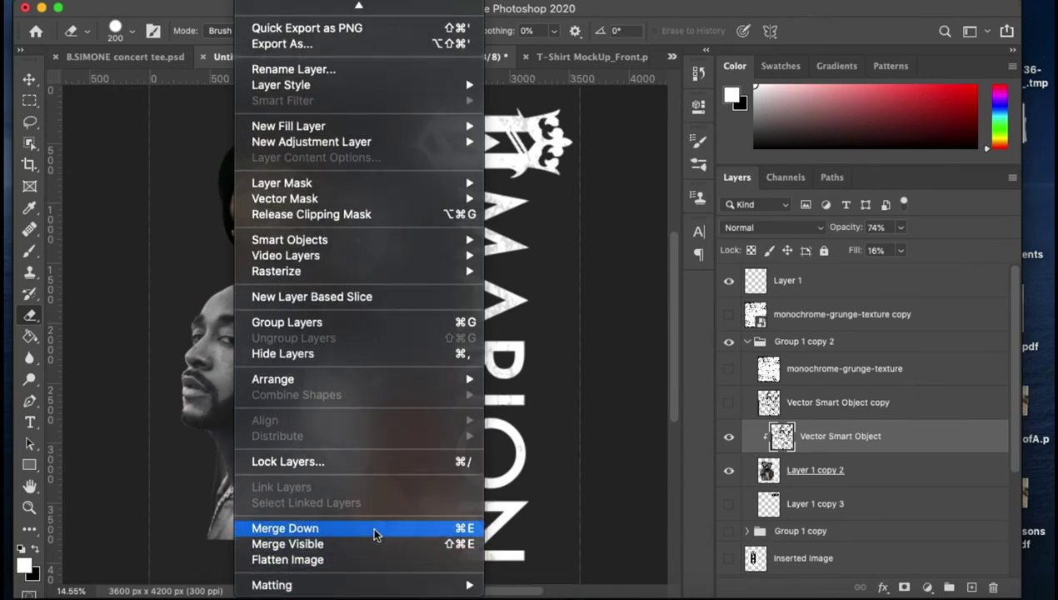
pyautogui.click(372, 530)
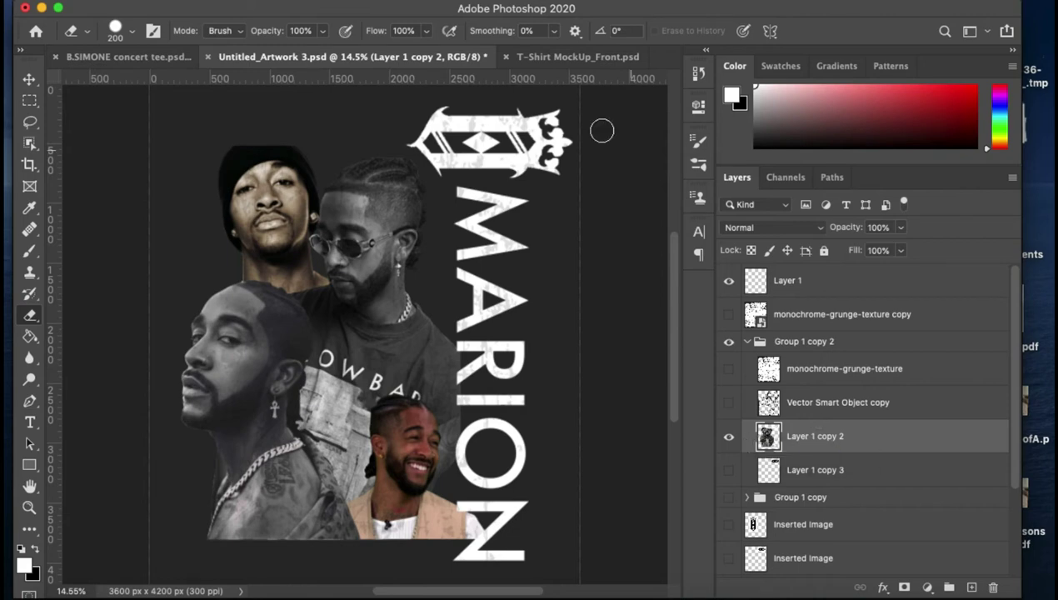
pyautogui.click(562, 59)
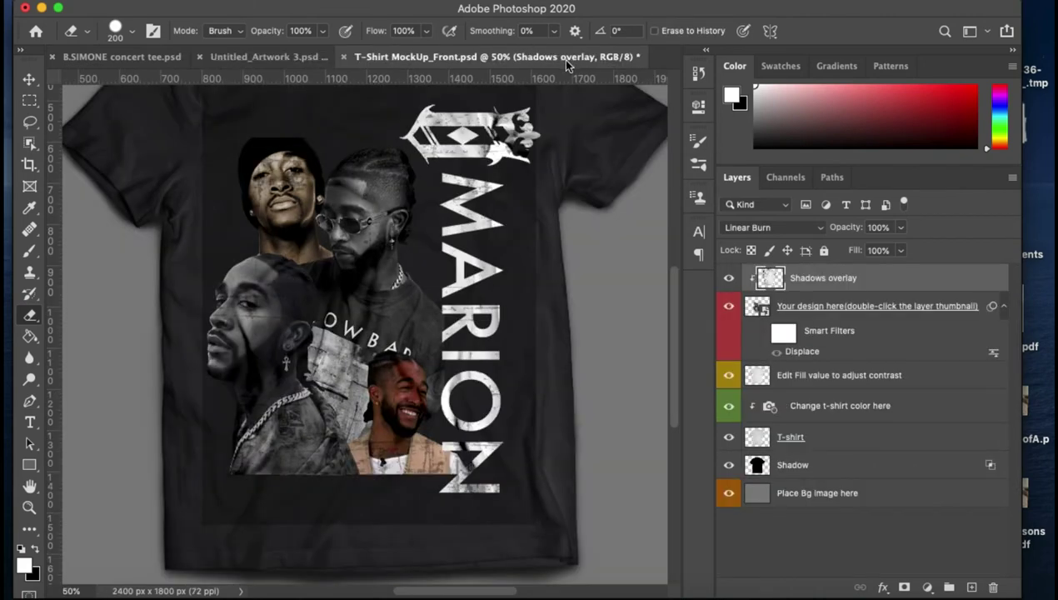
# - Open Bagde.psb from the design placeholder and replace the old texture and collage layers with the new collage
pyautogui.doubleClick(754, 308)
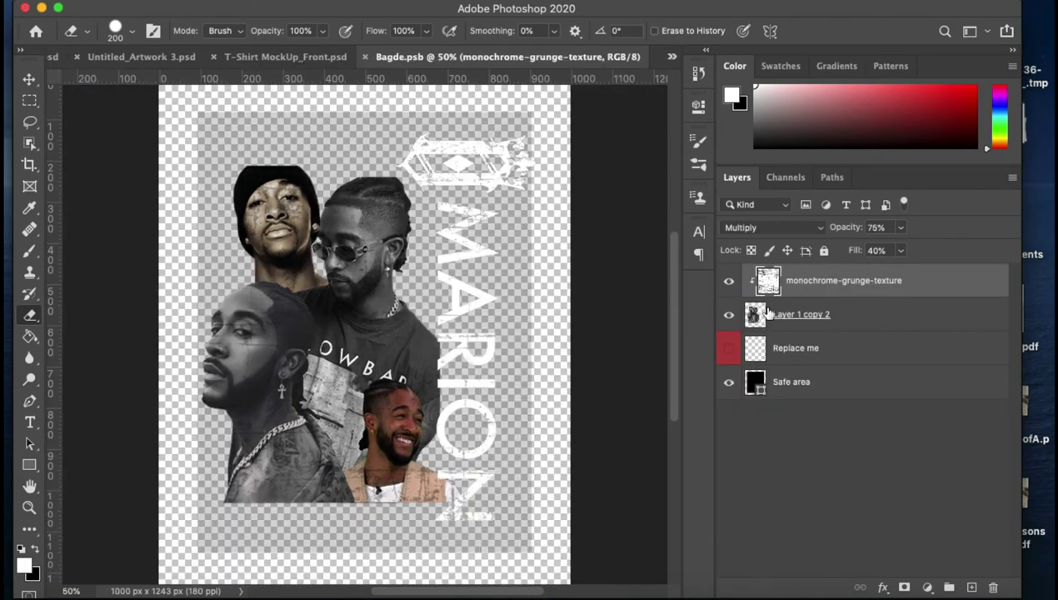
pyautogui.hotkey('ctrl', 'h')
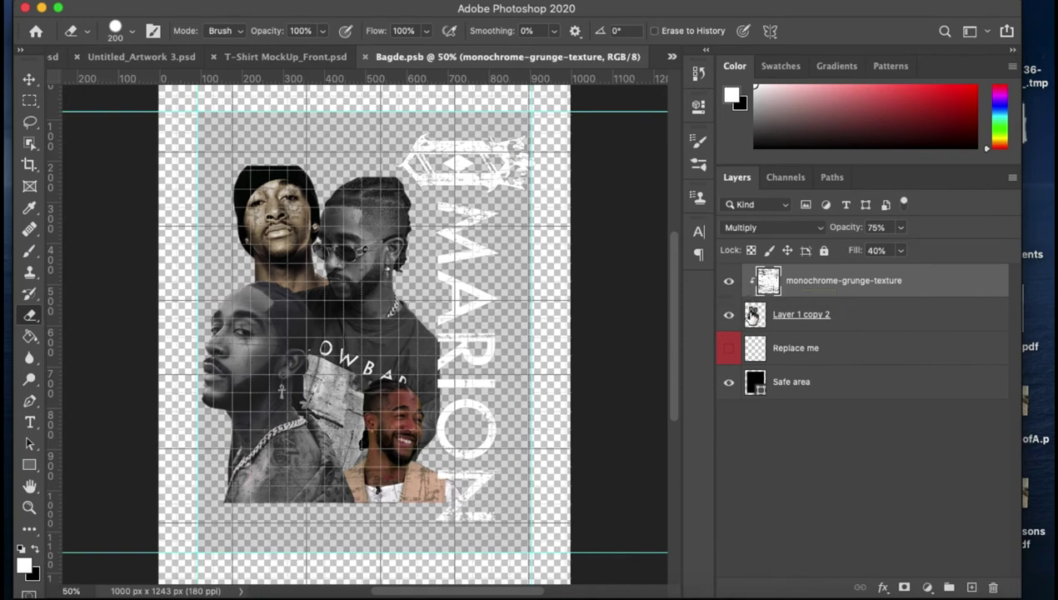
pyautogui.click(793, 314)
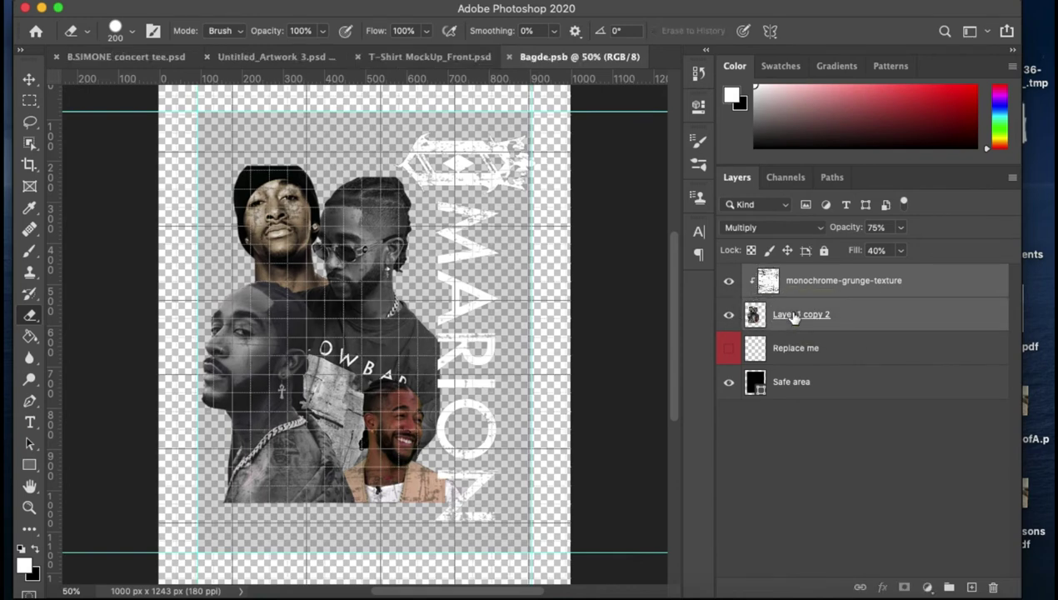
pyautogui.press('Delete')
pyautogui.hotkey('ctrl', 'z')
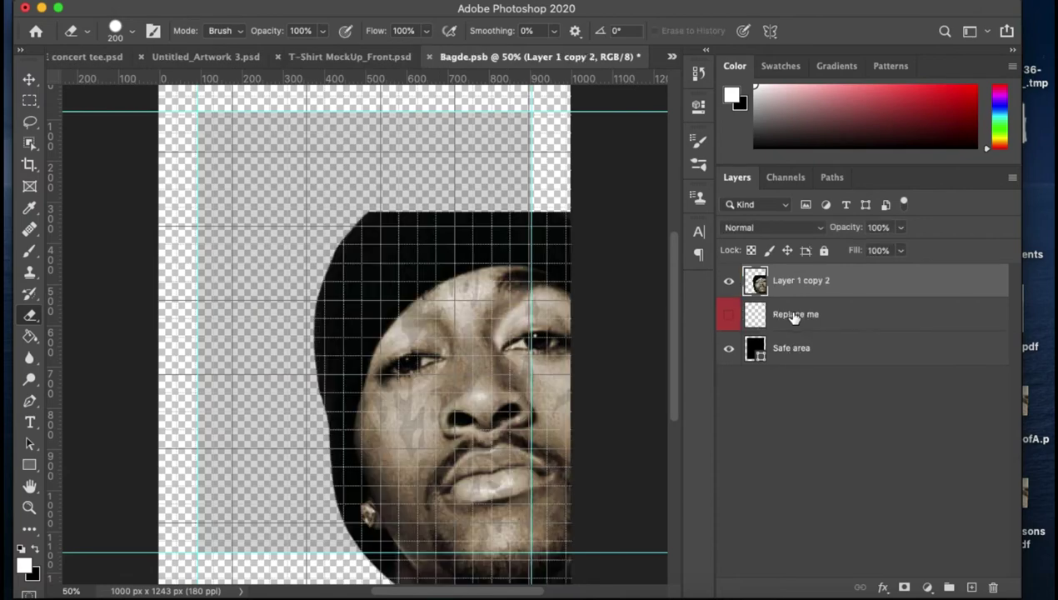
pyautogui.hotkey('ctrl', '-')
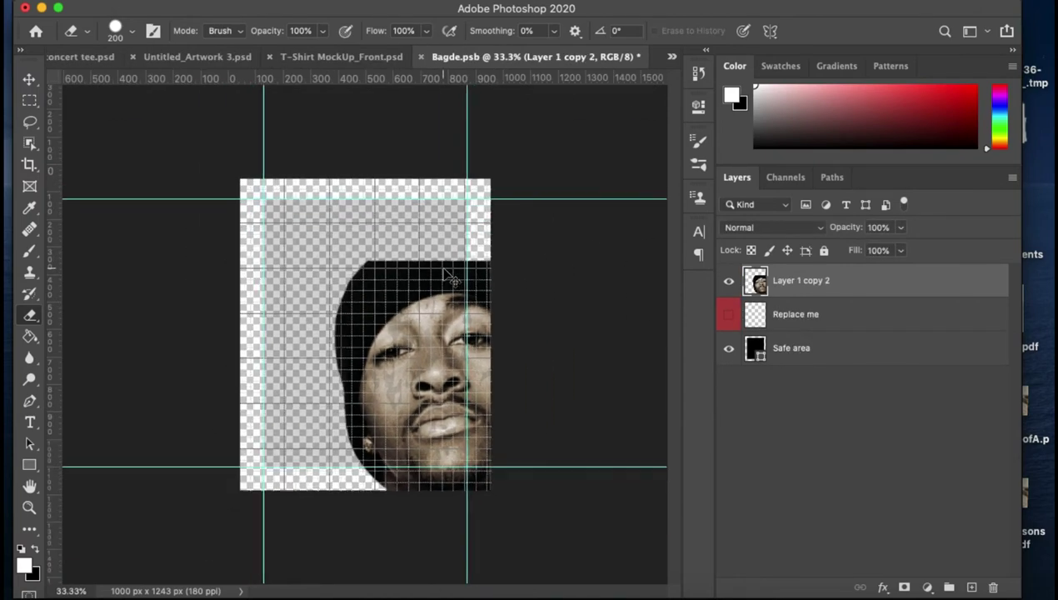
pyautogui.hotkey('ctrl', 't')
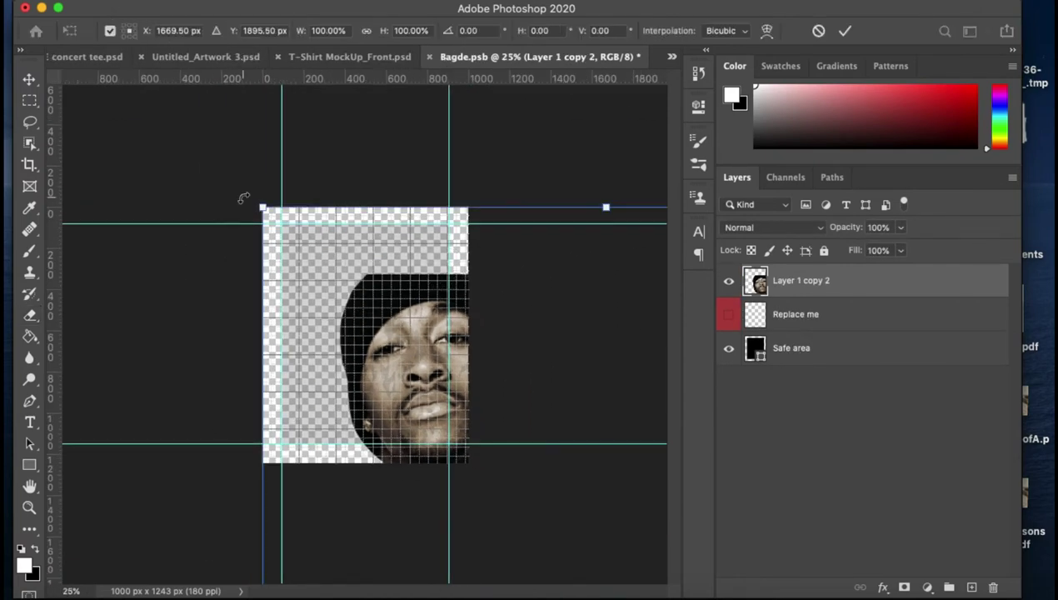
# - Scale the collage down to about 25.4%, nudge it upward, and commit the transform
pyautogui.moveTo(259, 207)
pyautogui.mouseDown()
pyautogui.moveTo(432, 473)
pyautogui.moveTo(293, 294)
pyautogui.mouseUp()
pyautogui.hotkey('ctrl', '0')
pyautogui.moveTo(308, 433); pyautogui.dragTo(307, 430)
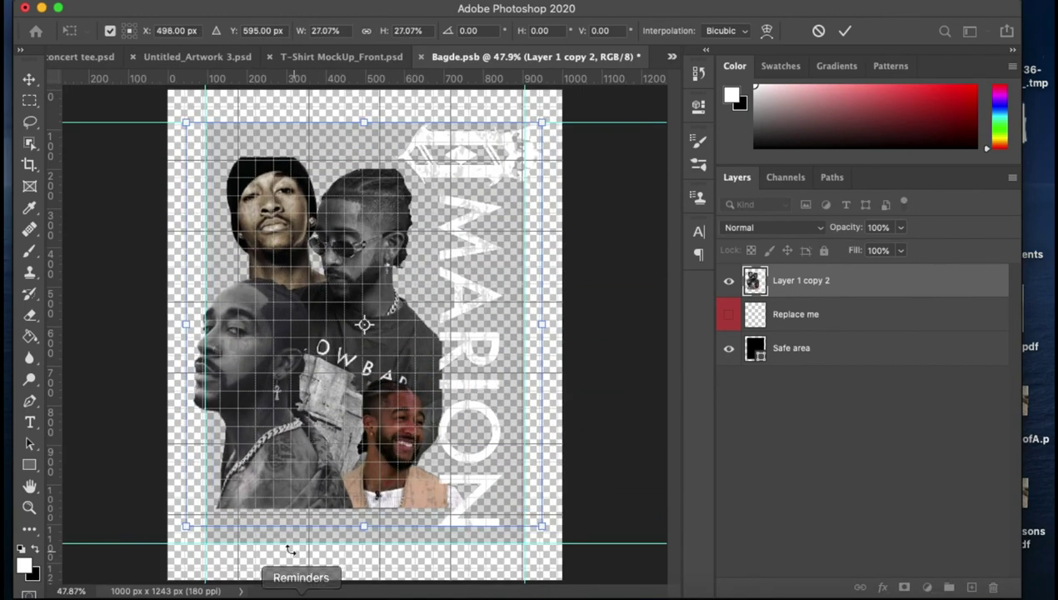
pyautogui.moveTo(187, 528); pyautogui.dragTo(196, 520)
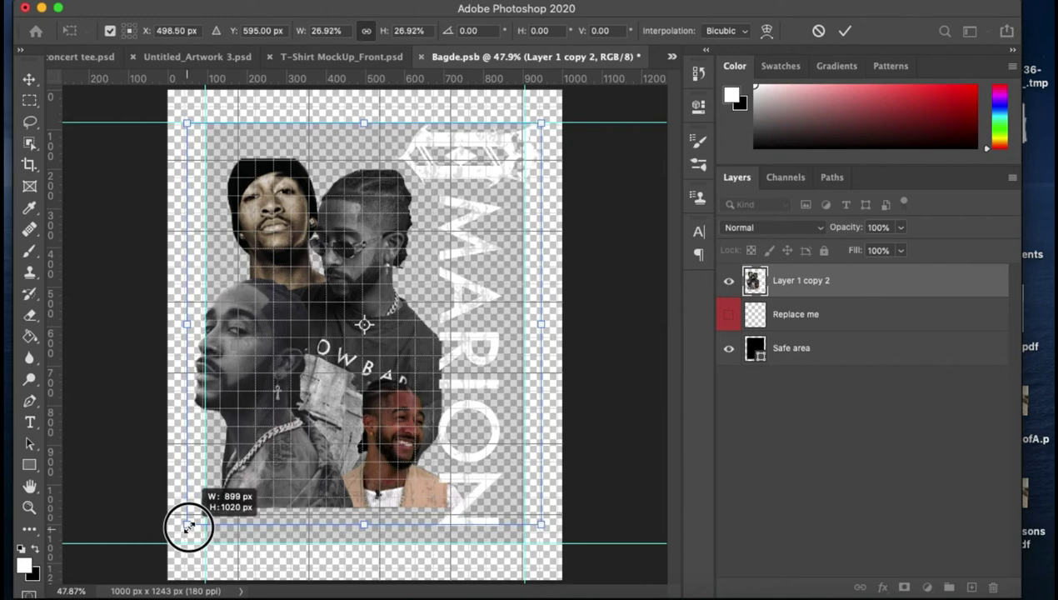
pyautogui.moveTo(195, 519); pyautogui.dragTo(200, 517)
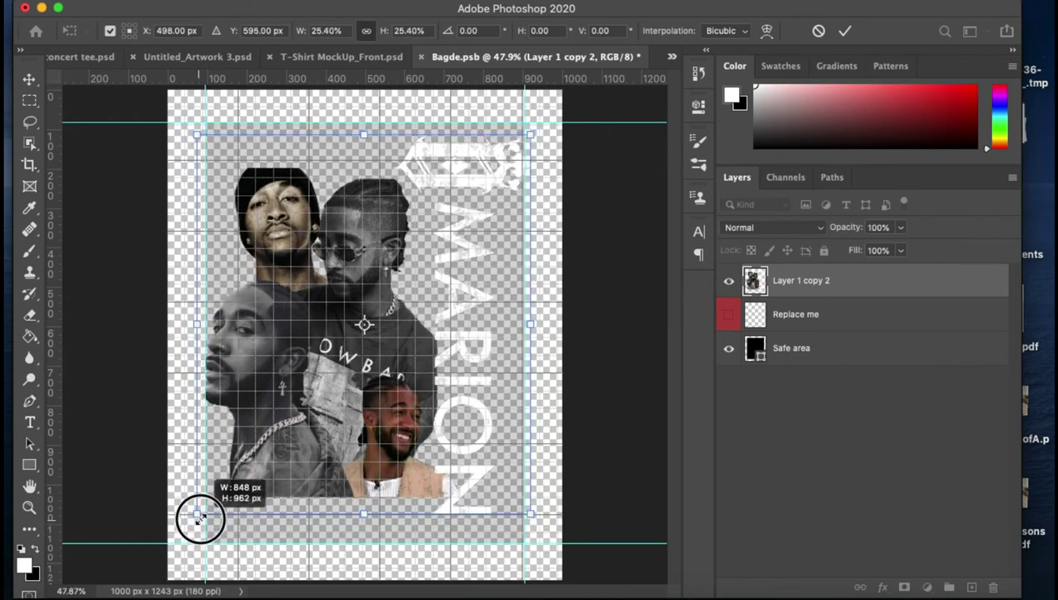
pyautogui.hotkey('shift', 'Up')
pyautogui.hotkey('shift', 'Up')
pyautogui.hotkey('shift', 'Up')
pyautogui.press('Up')
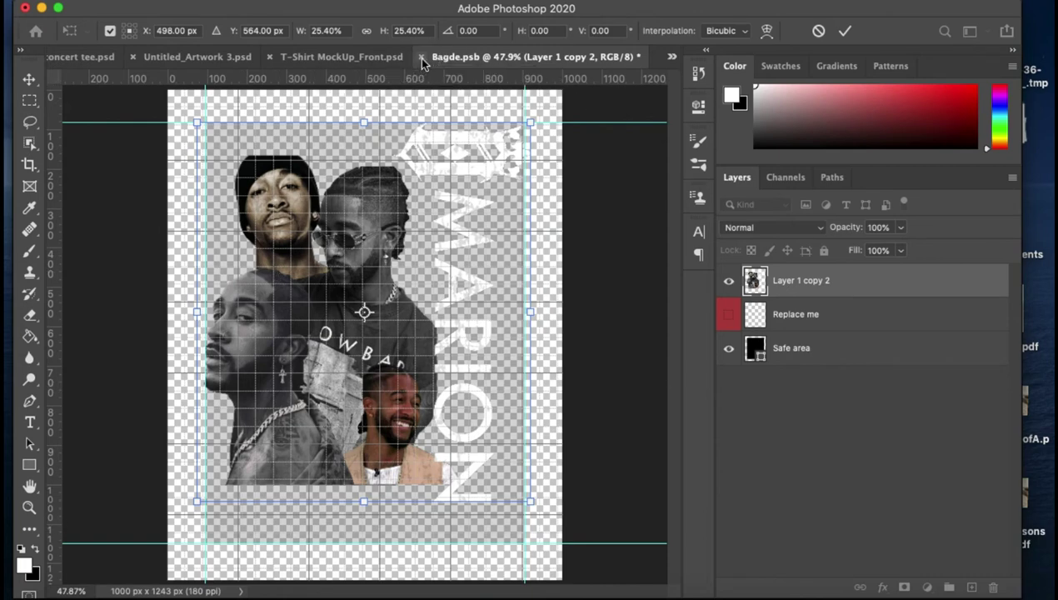
pyautogui.click(29, 80)
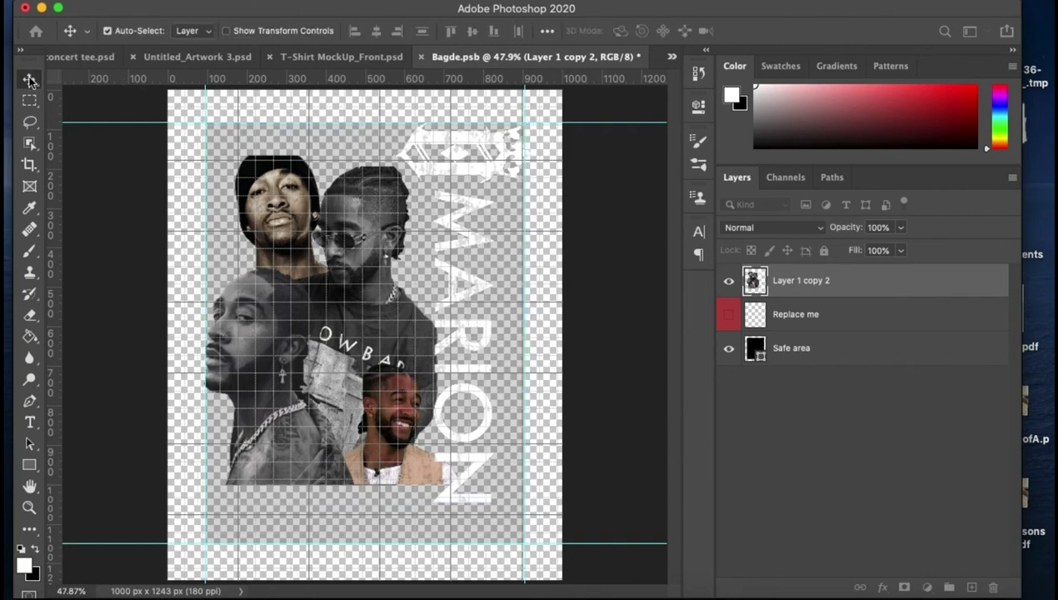
pyautogui.click(112, 166)
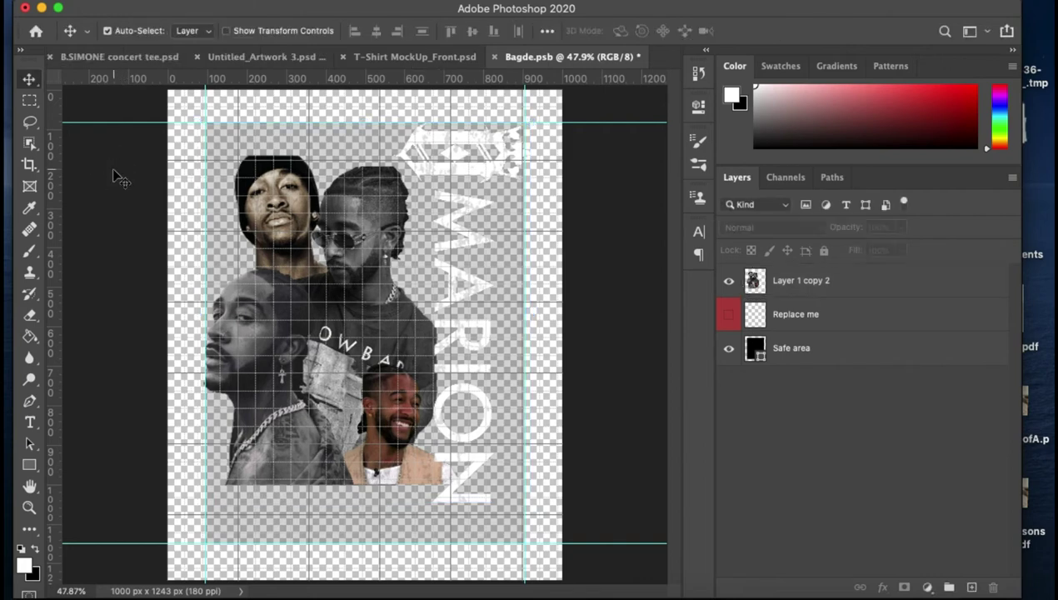
# - Close Bagde.psb, save the changes, and dismiss the error message
pyautogui.click(495, 57)
pyautogui.click(671, 220)
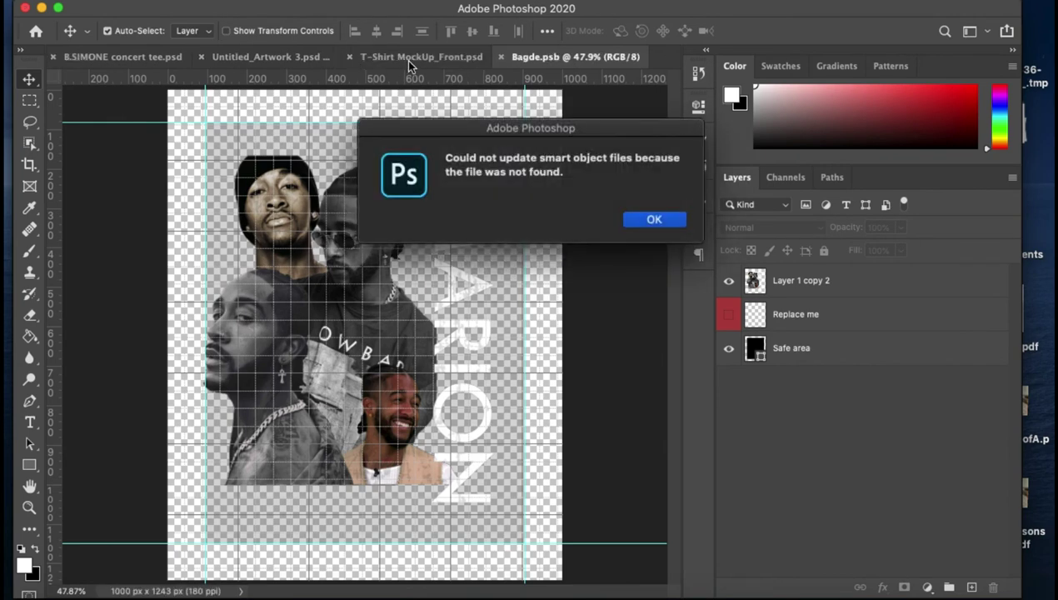
pyautogui.click(625, 222)
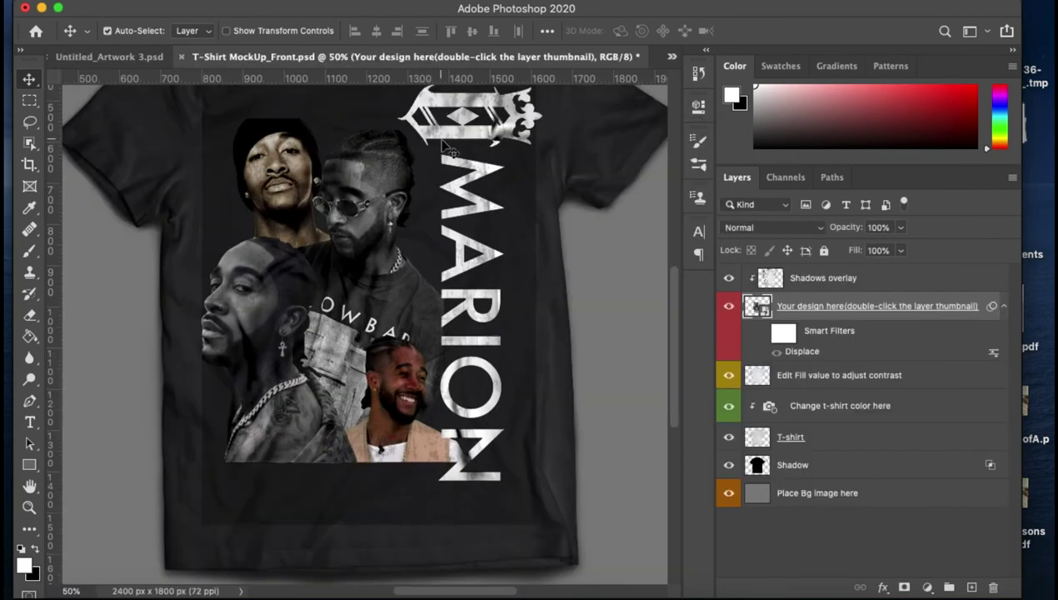
# - Inspect the mockup's Shadows, contrast and Your design here layers, toggling the design's visibility
pyautogui.click(416, 200)
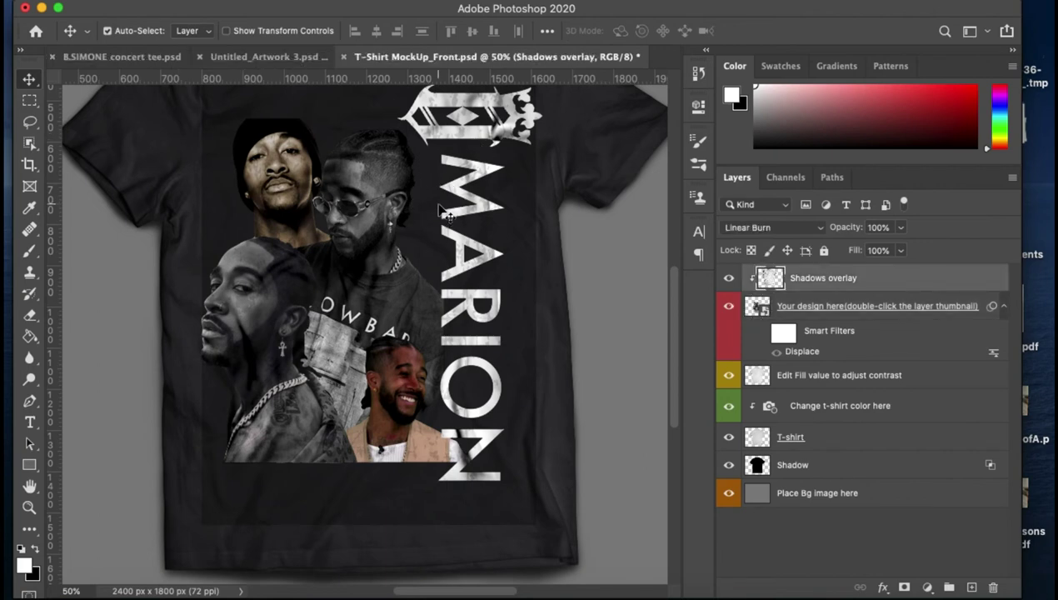
pyautogui.scroll(3, 371, 199)
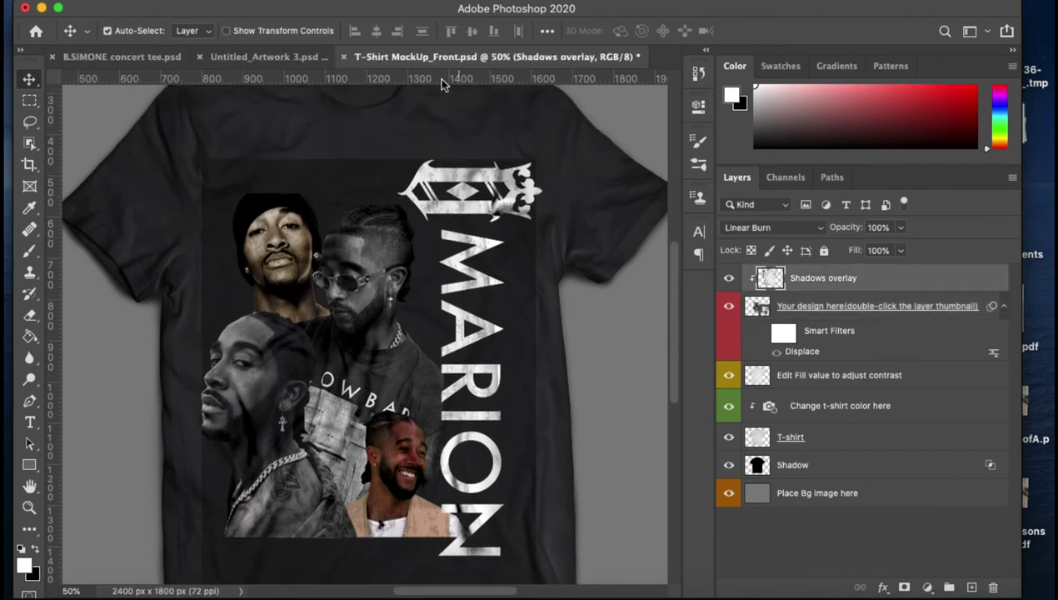
pyautogui.click(558, 146)
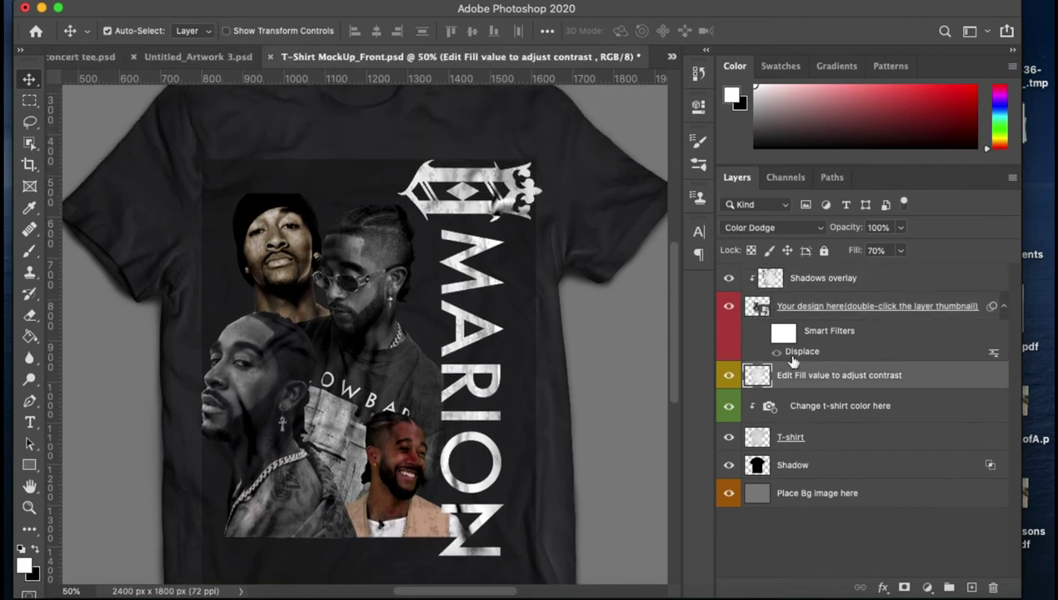
pyautogui.click(810, 315)
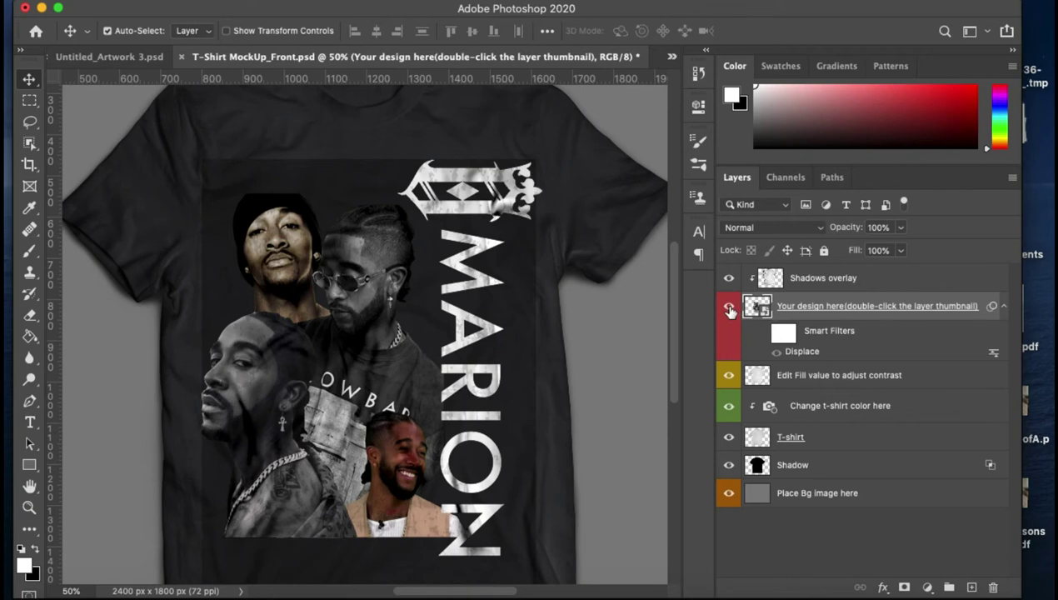
pyautogui.click(729, 306)
pyautogui.click(729, 308)
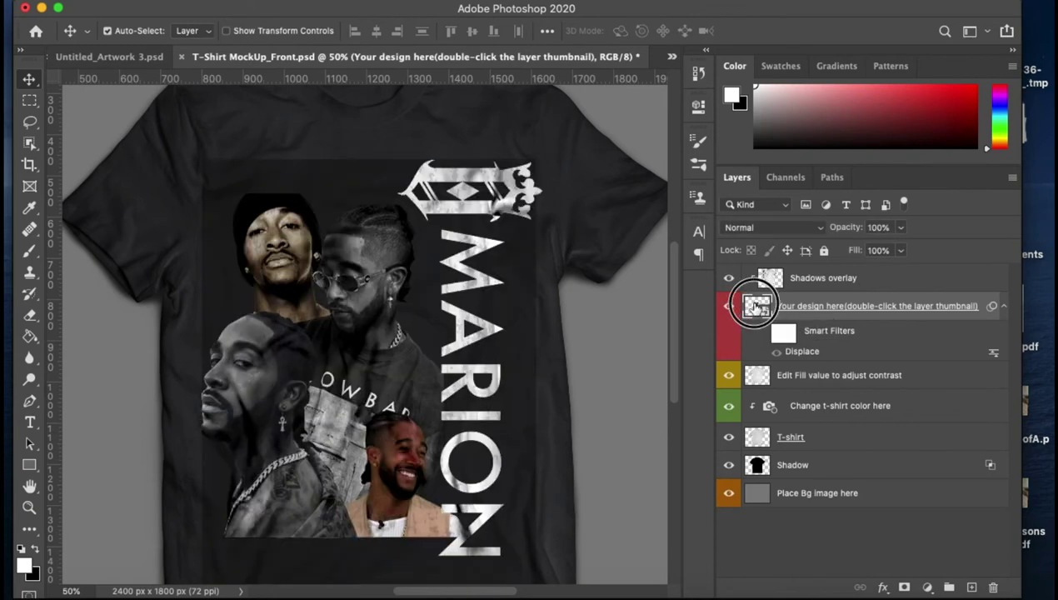
# - In Bagde.psb, hide the Safe area layer, then close and save it, dismissing the error
pyautogui.doubleClick(757, 306)
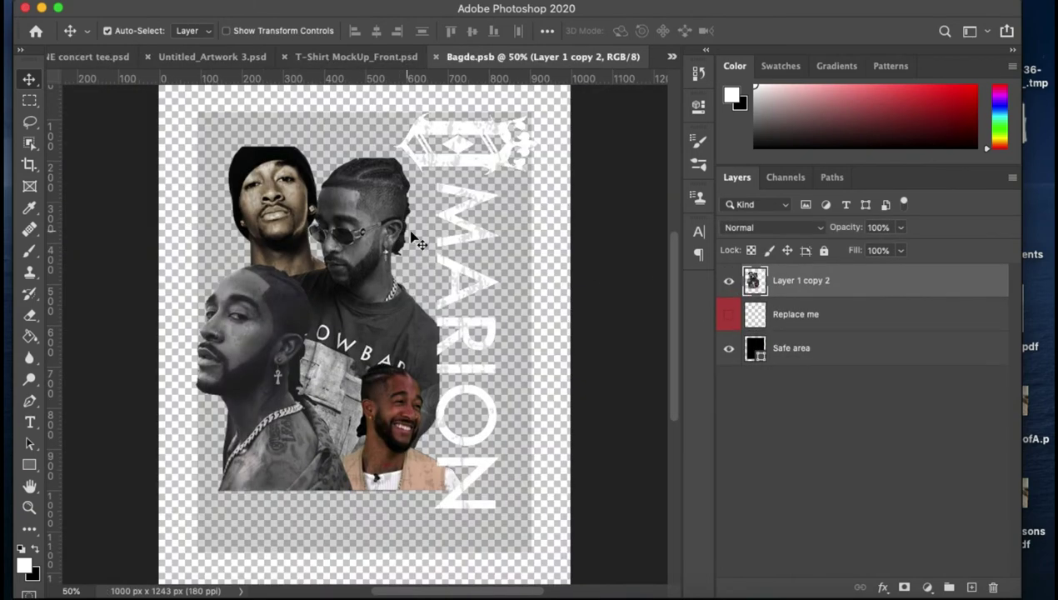
pyautogui.click(728, 348)
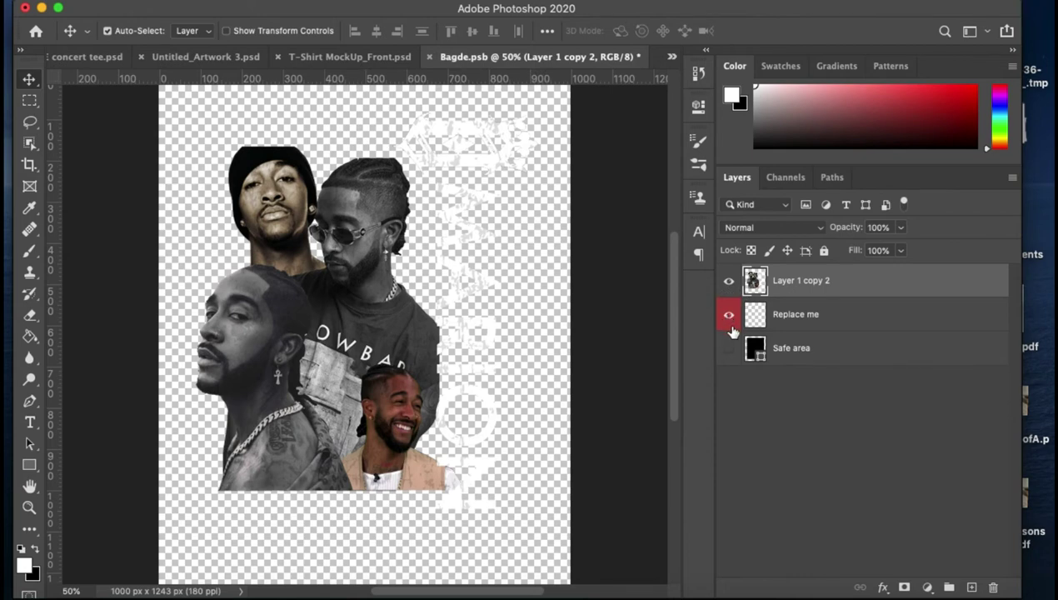
pyautogui.click(428, 58)
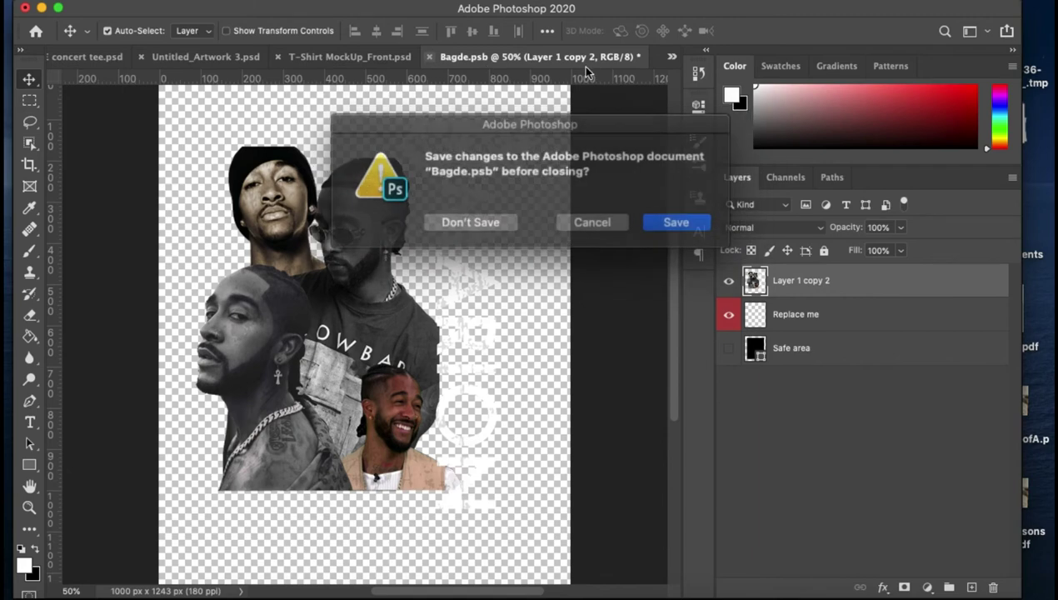
pyautogui.click(662, 220)
pyautogui.click(650, 220)
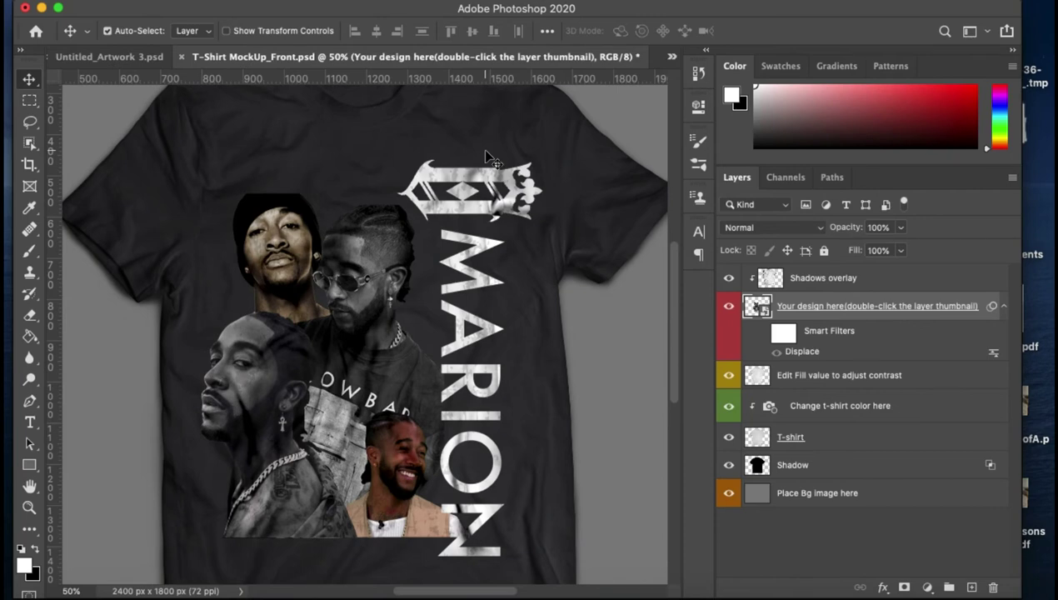
# - Zoom out and back in to review the printed design on the shirt mockup
pyautogui.press('super+minus')
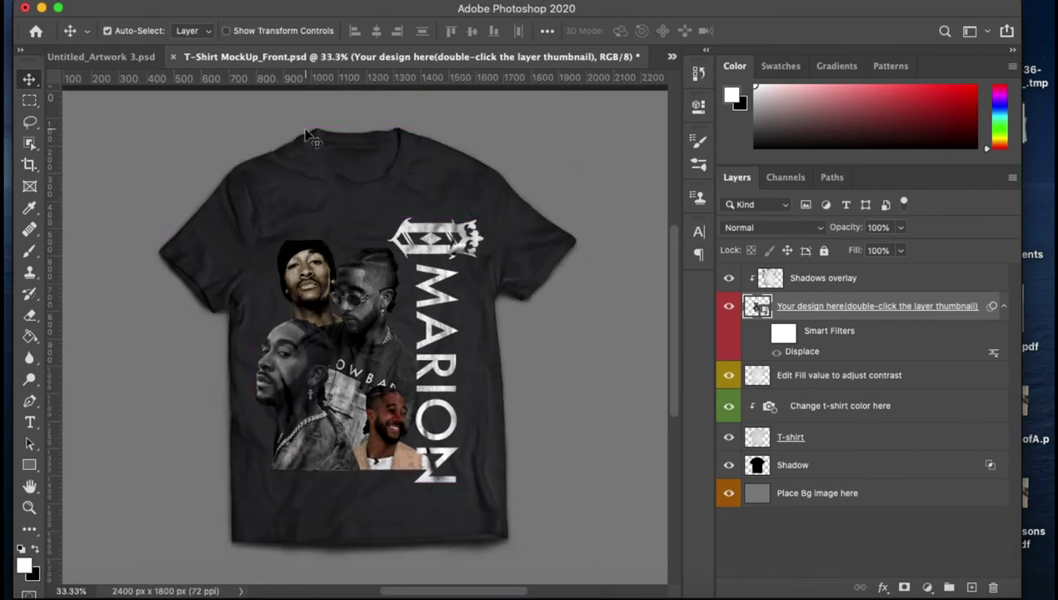
pyautogui.press('super+plus')
pyautogui.press('super+plus')
pyautogui.press('super+minus')
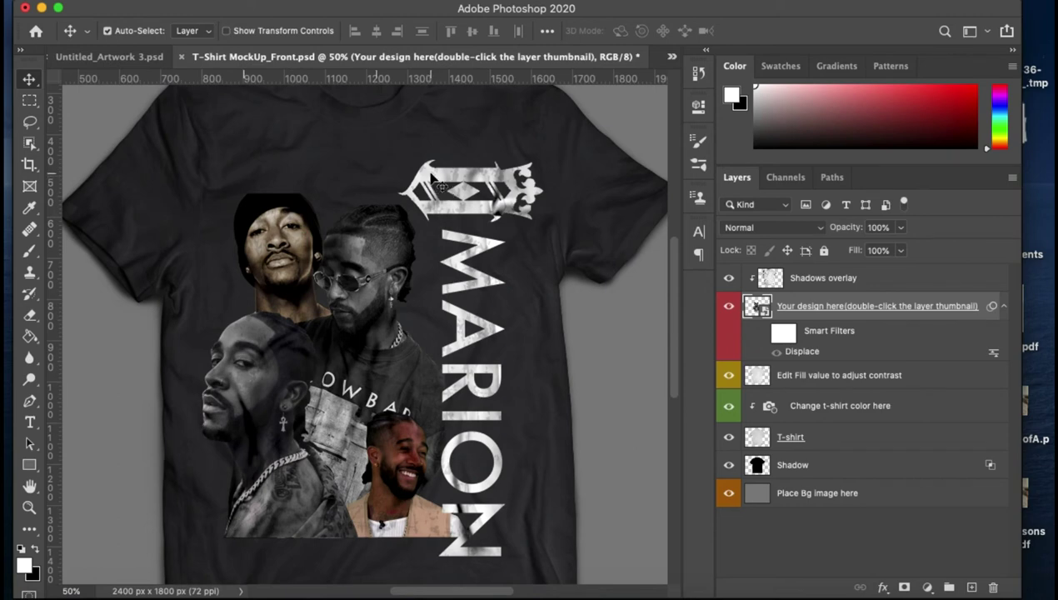
pyautogui.press('super+minus')
pyautogui.press('super+equal')
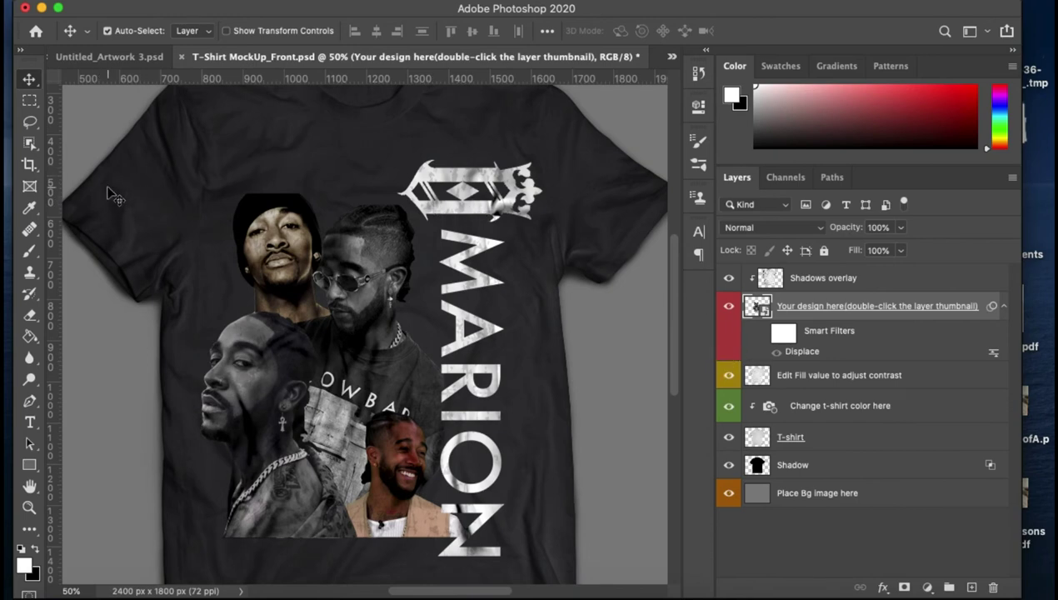
# - Pan around the mockup to inspect the shirt design up close
pyautogui.scroll(-3, 105, 208)
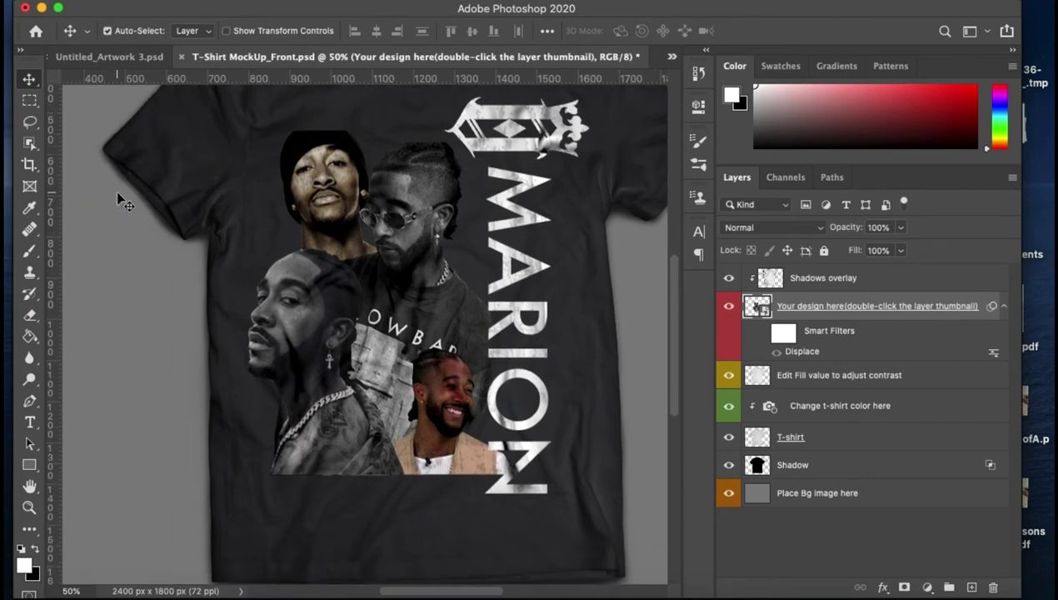
pyautogui.hscroll(2, 117, 196)
pyautogui.scroll(4, 121, 200)
pyautogui.hscroll(-1, 125, 201)
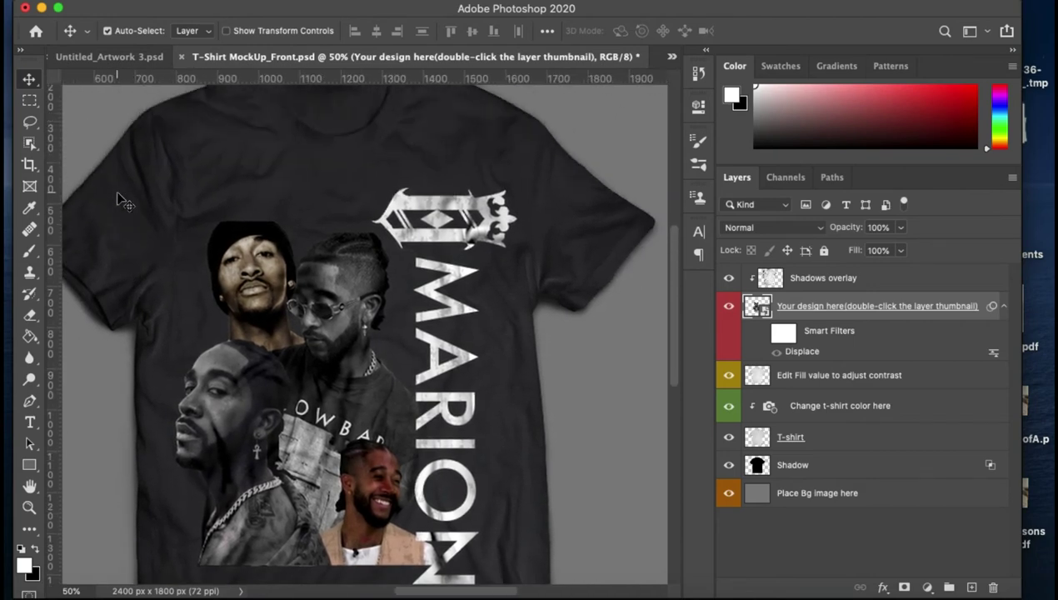
pyautogui.hscroll(-3, 125, 201)
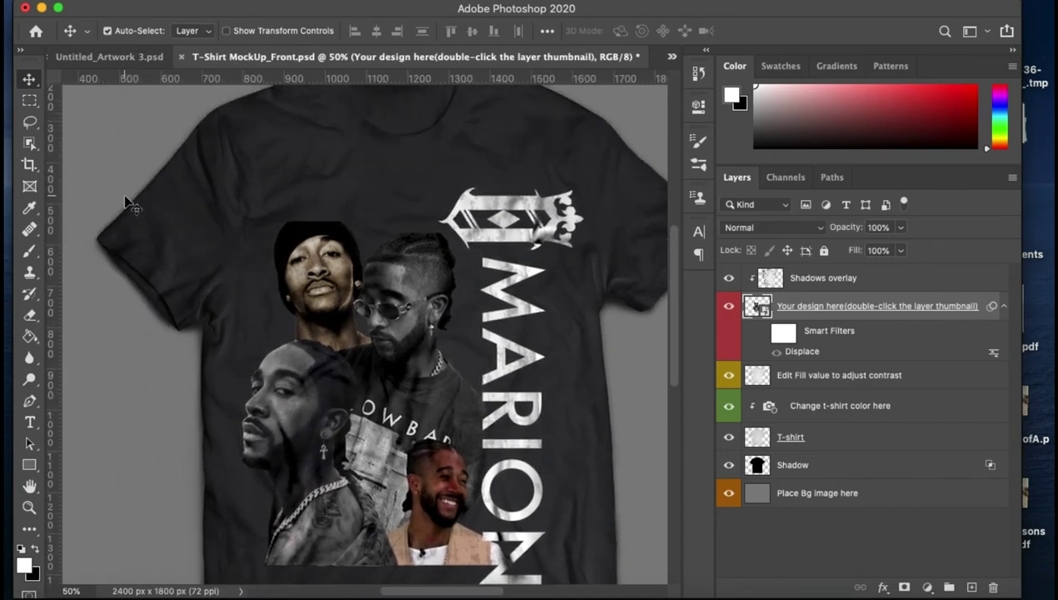
pyautogui.hscroll(1, 152, 254)
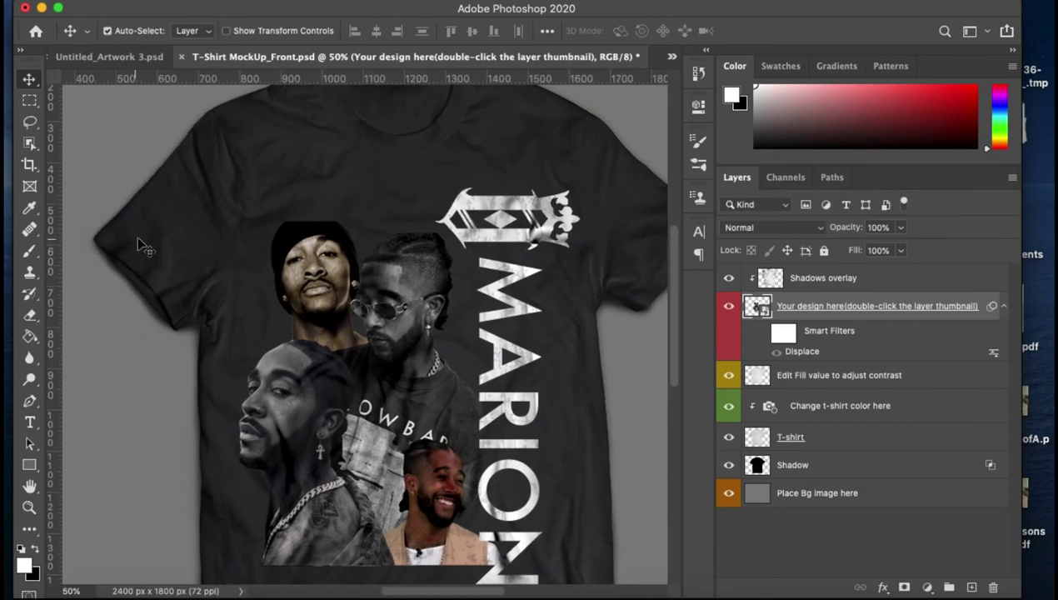
pyautogui.hscroll(4, 179, 243)
pyautogui.hscroll(-10, 179, 243)
pyautogui.hscroll(8, 179, 242)
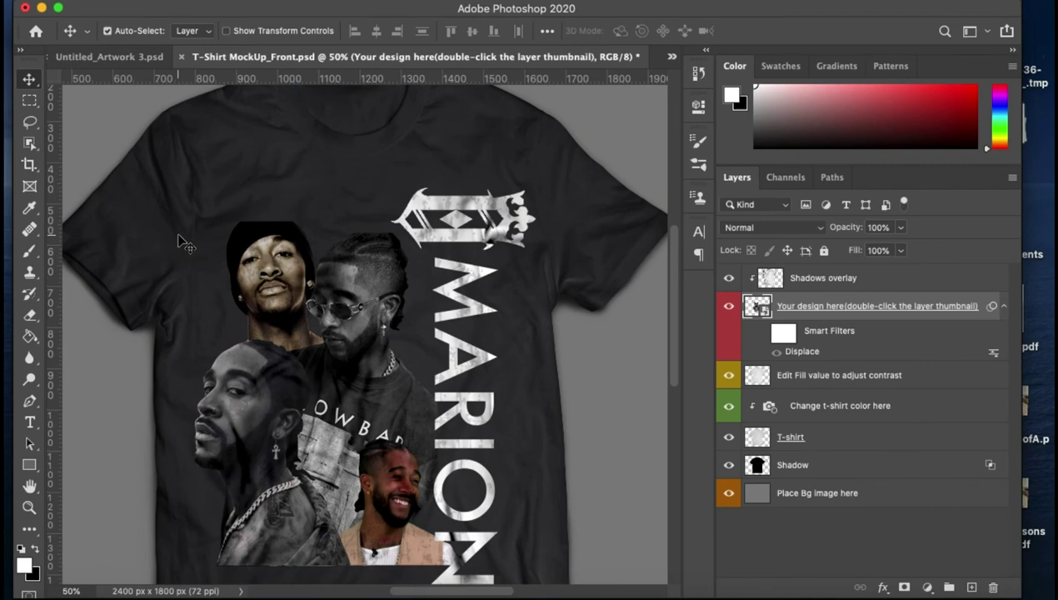
pyautogui.scroll(-3, 179, 242)
pyautogui.scroll(-2, 177, 238)
pyautogui.scroll(1, 177, 238)
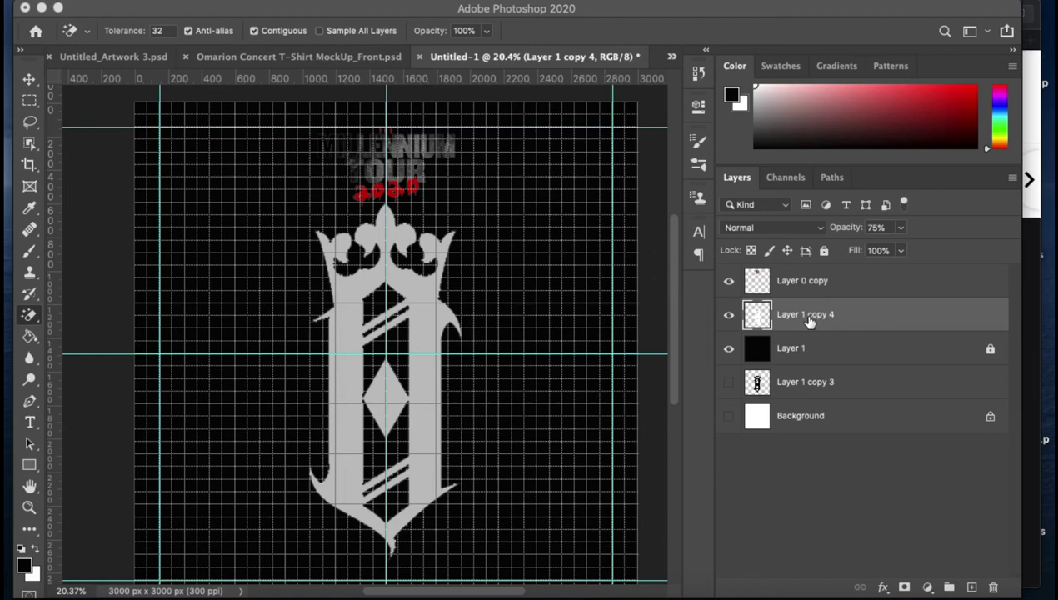
# - Give the crown emblem layer 100% opacity and about 50% fill
pyautogui.click(729, 315)
pyautogui.click(729, 315)
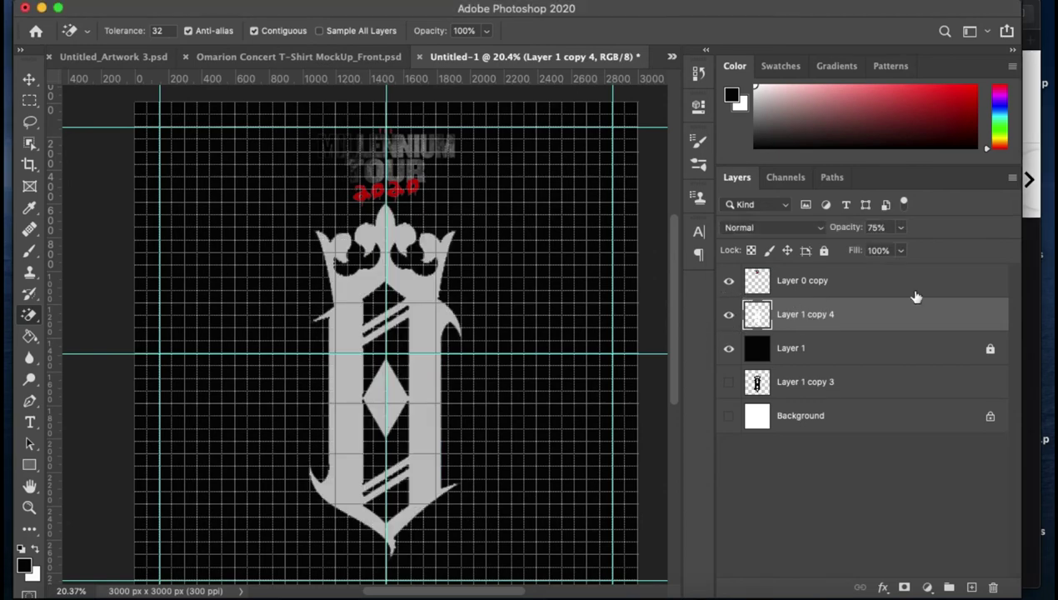
pyautogui.click(898, 228)
pyautogui.moveTo(900, 248); pyautogui.dragTo(933, 252)
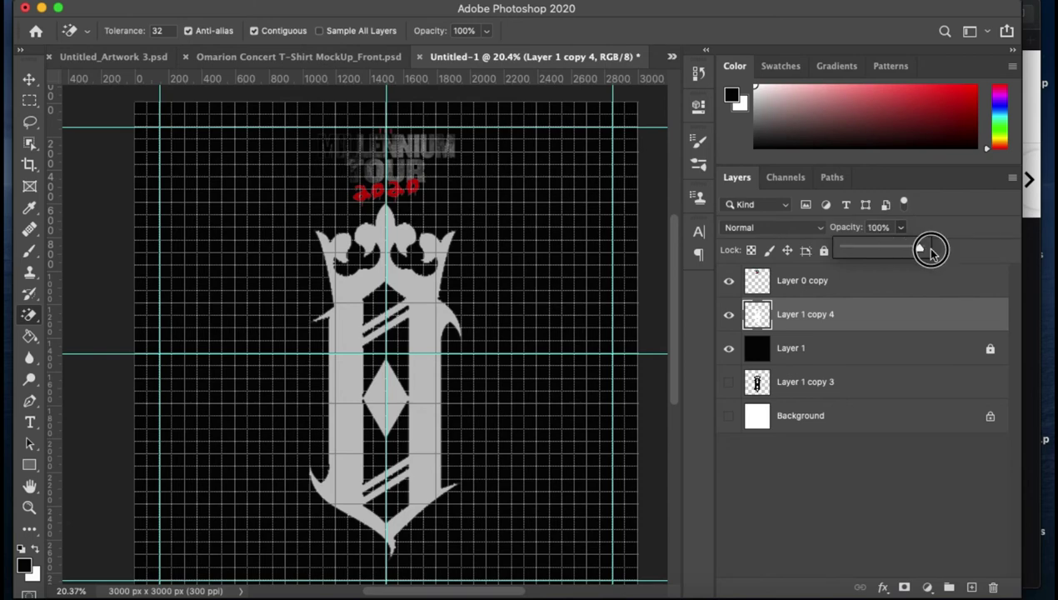
pyautogui.click(897, 228)
pyautogui.click(900, 251)
pyautogui.moveTo(897, 269); pyautogui.dragTo(878, 272)
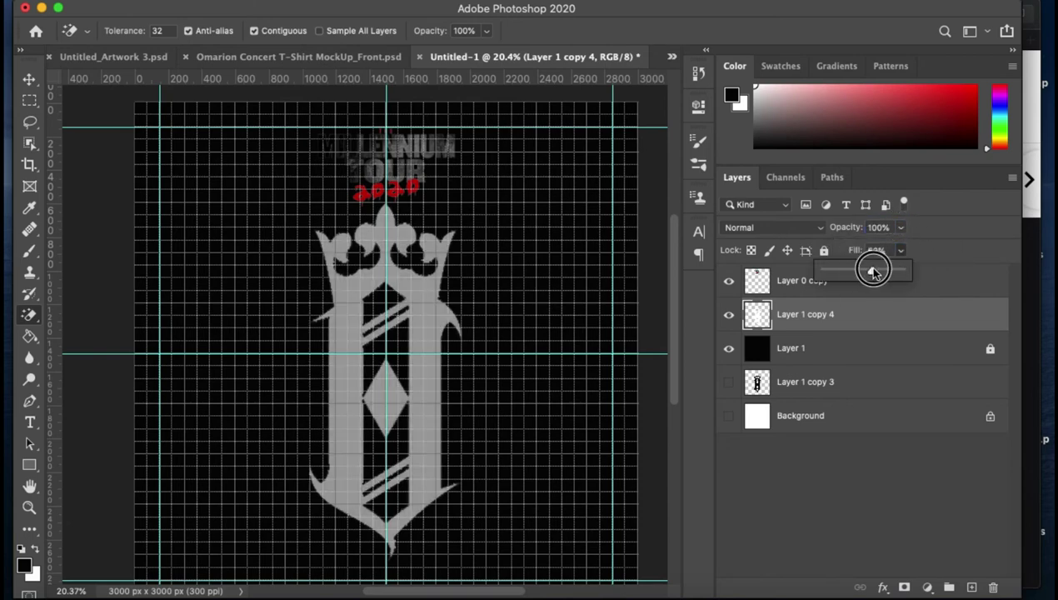
pyautogui.moveTo(878, 273); pyautogui.dragTo(883, 271)
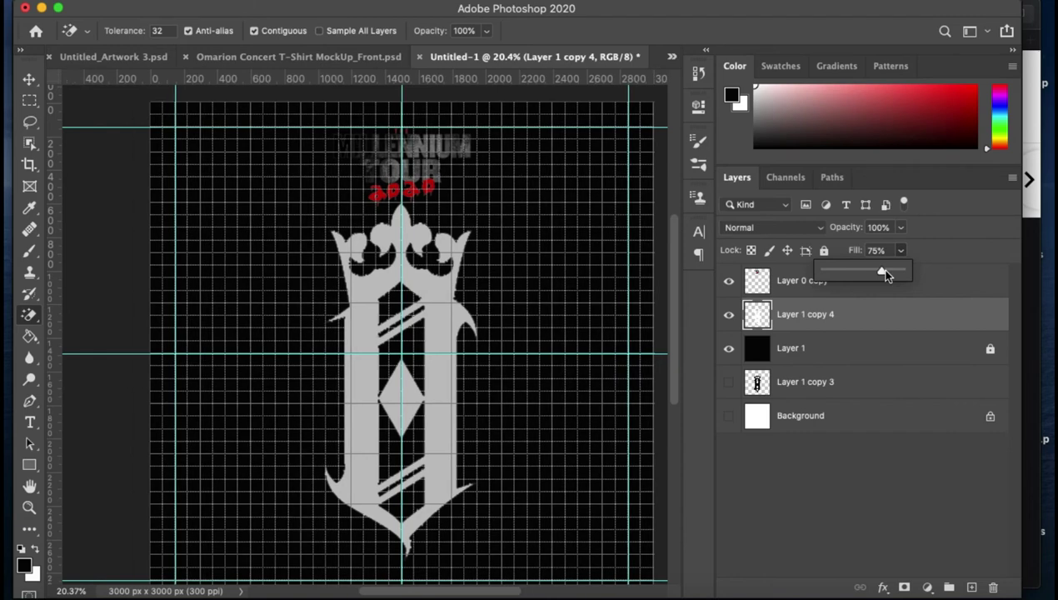
pyautogui.moveTo(882, 270); pyautogui.dragTo(858, 273)
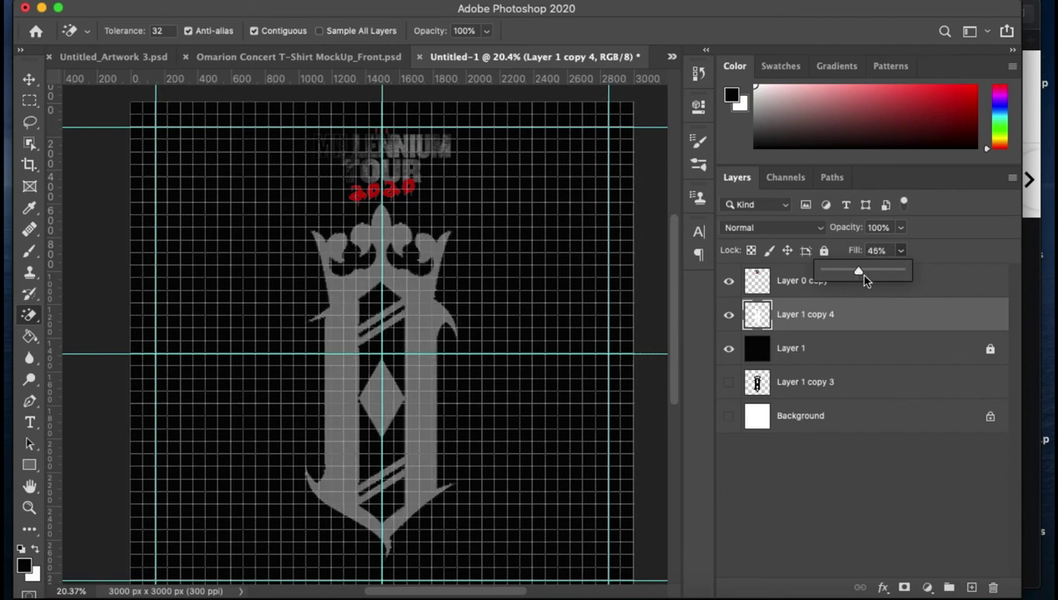
pyautogui.moveTo(859, 273); pyautogui.dragTo(863, 272)
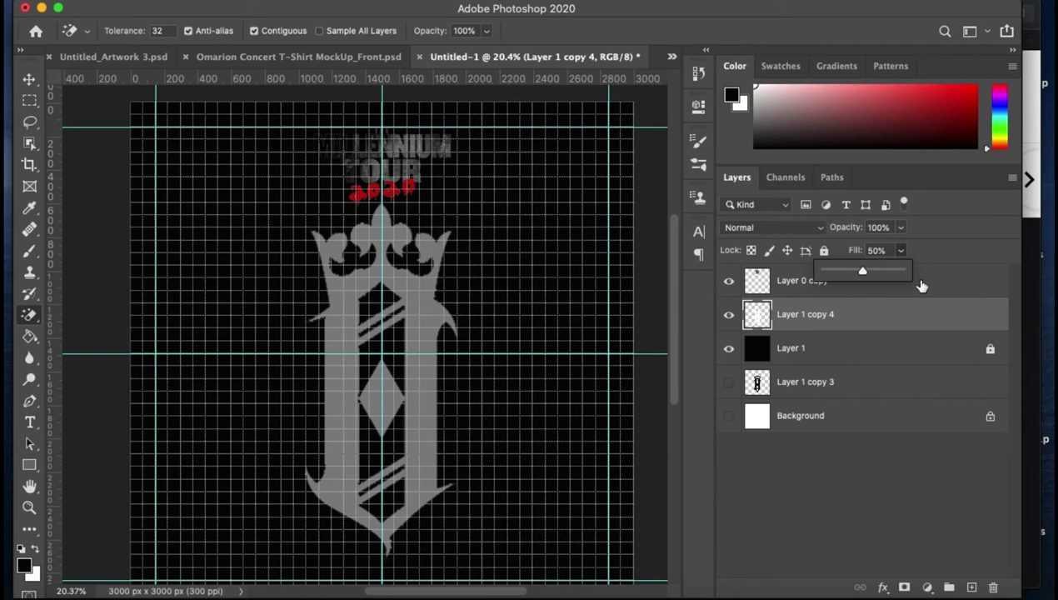
pyautogui.click(929, 252)
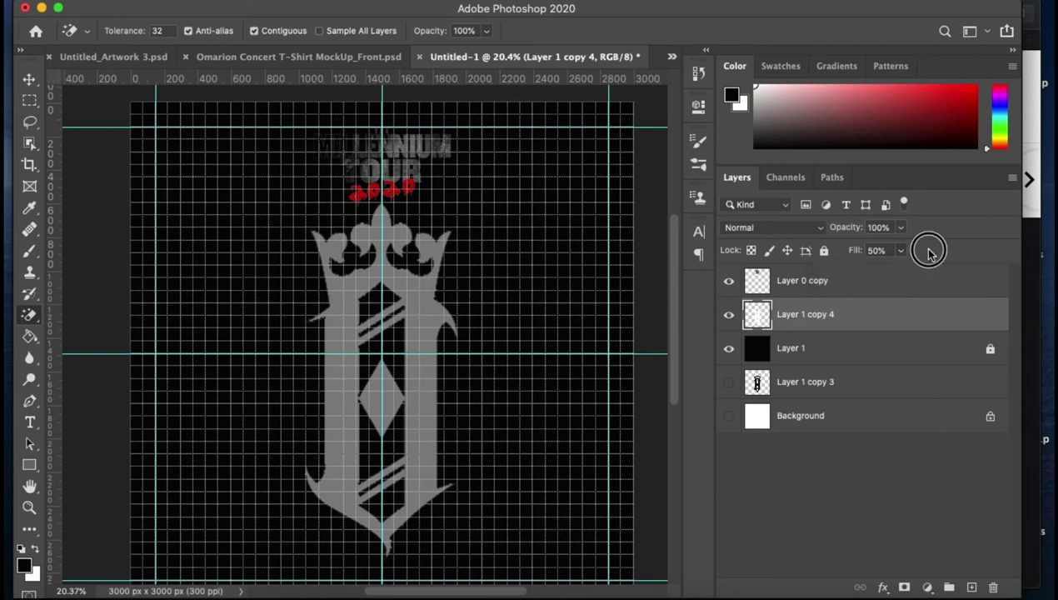
# - Check the black background, consult the tour-date reference, and paste the tour-date list into the design
pyautogui.click(729, 351)
pyautogui.click(729, 350)
pyautogui.click(131, 593)
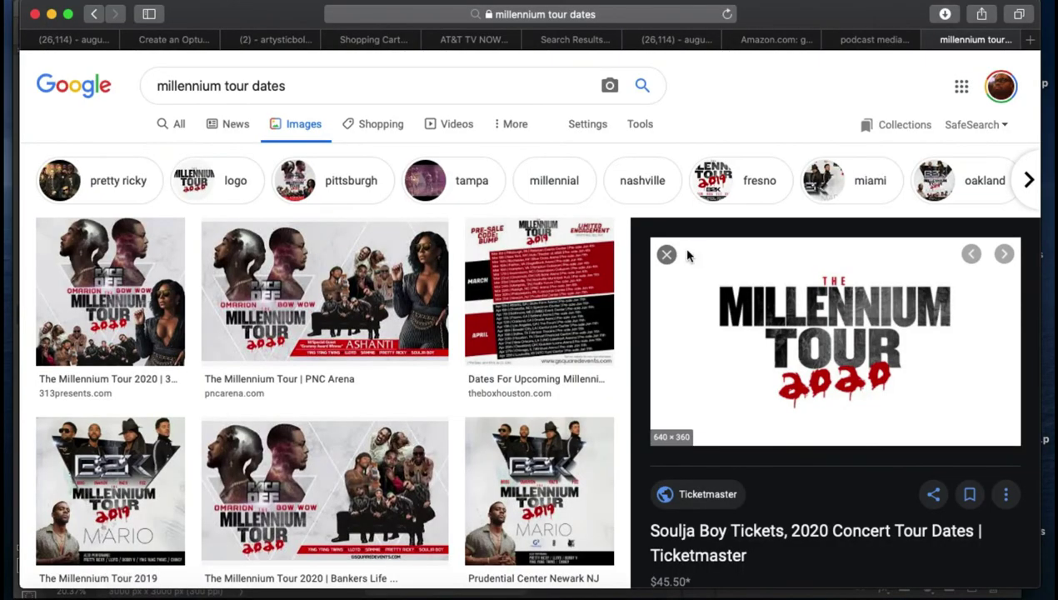
pyautogui.click(567, 287)
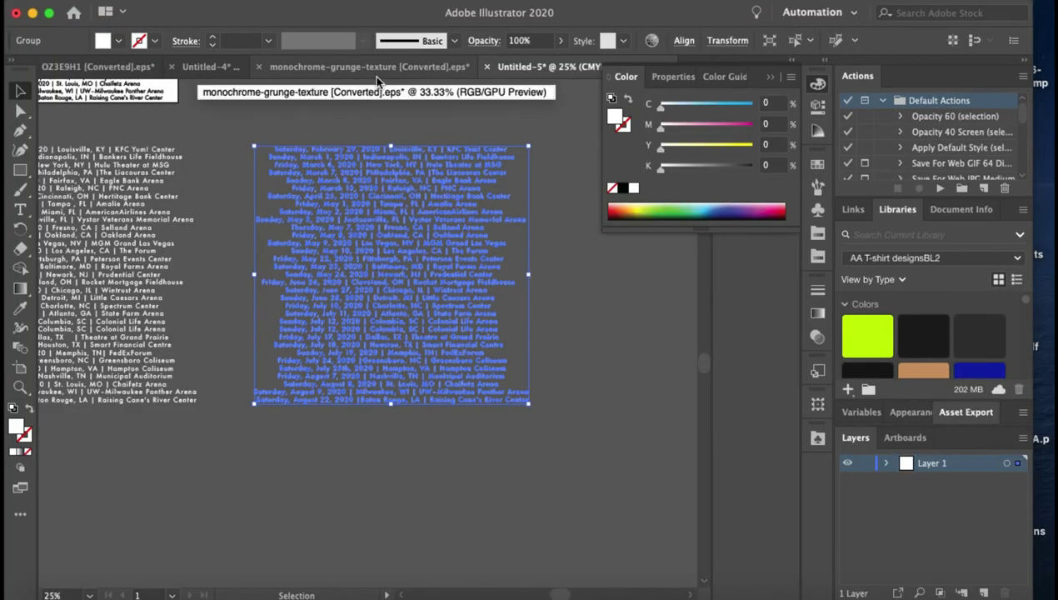
pyautogui.press('a')
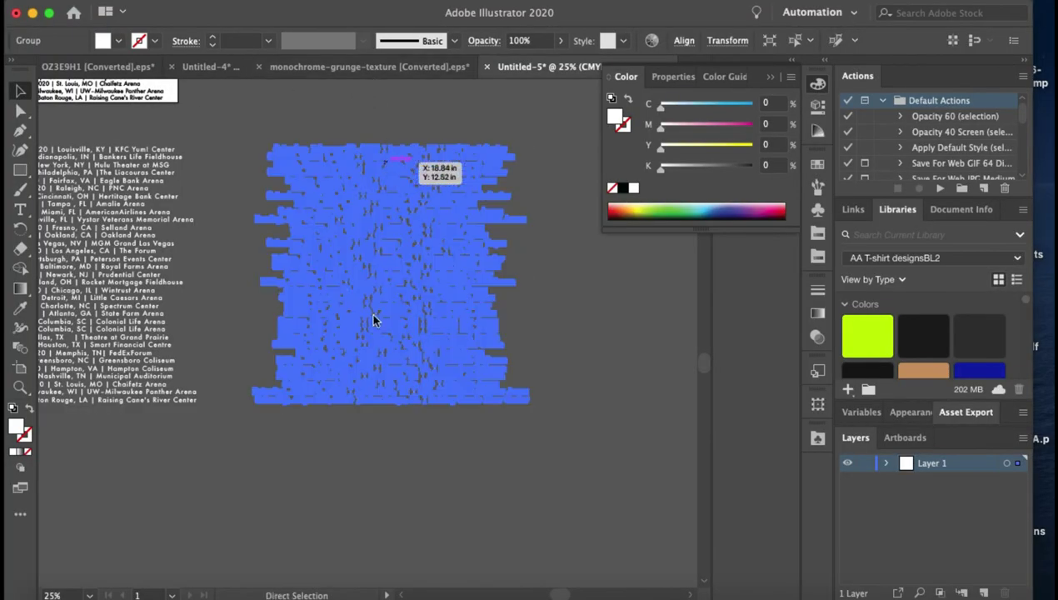
pyautogui.press('v')
pyautogui.click(400, 595)
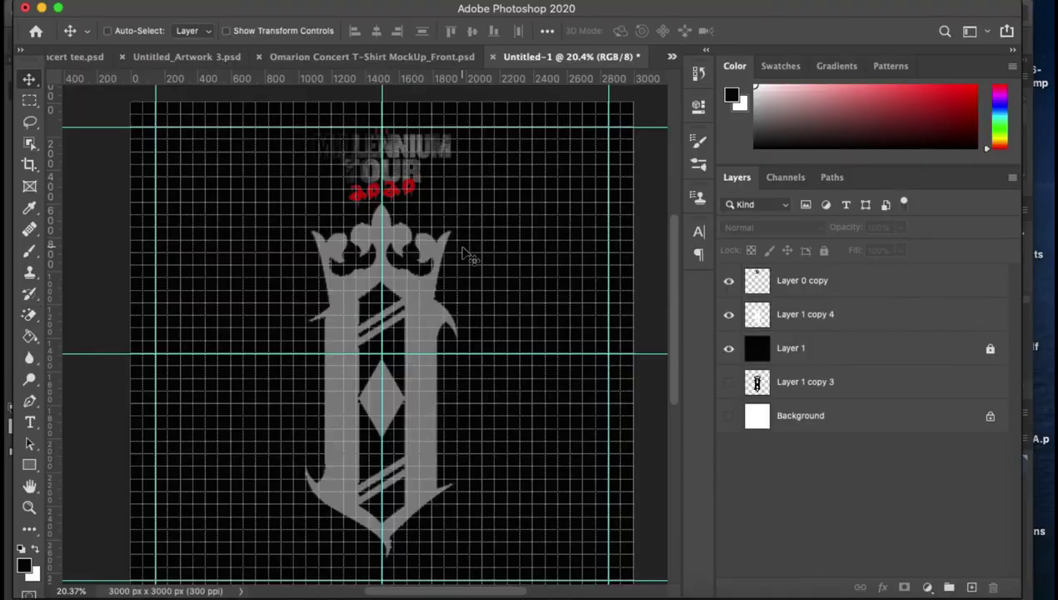
pyautogui.press('super+v')
# - Resize the pasted tour-date list to sit below the title, then hide the grid and guides
pyautogui.moveTo(630, 119); pyautogui.dragTo(553, 224)
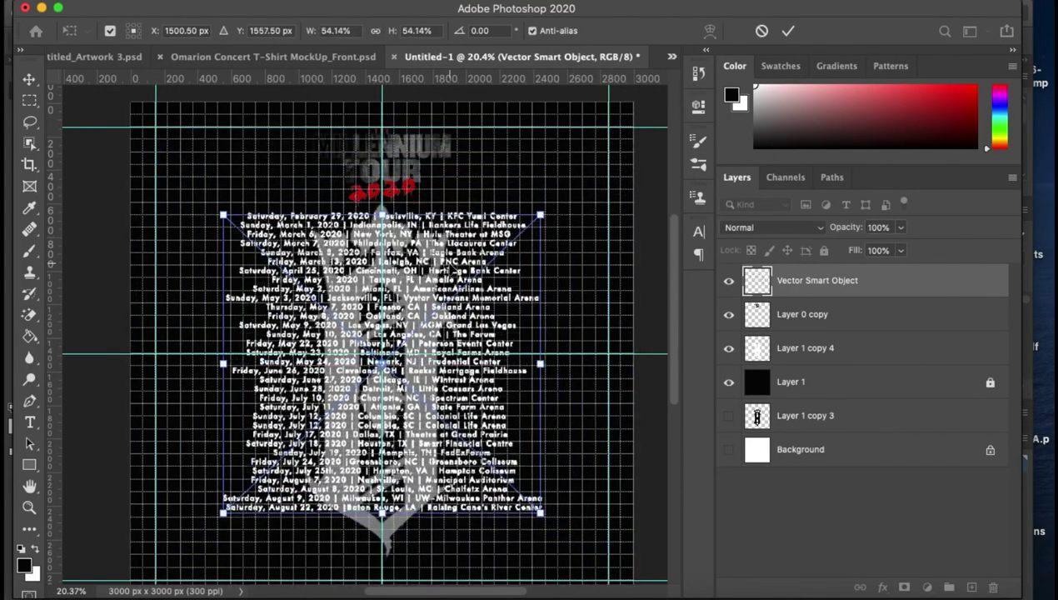
pyautogui.moveTo(381, 500); pyautogui.dragTo(380, 566)
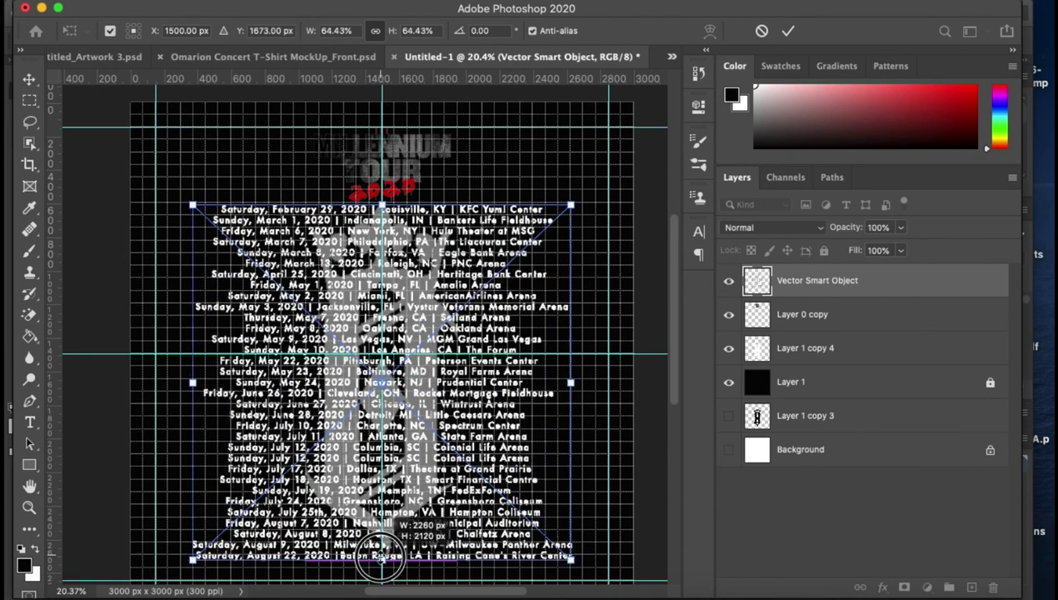
pyautogui.press('Return')
pyautogui.hotkey('ctrl', '-')
pyautogui.hotkey('ctrl', "'")
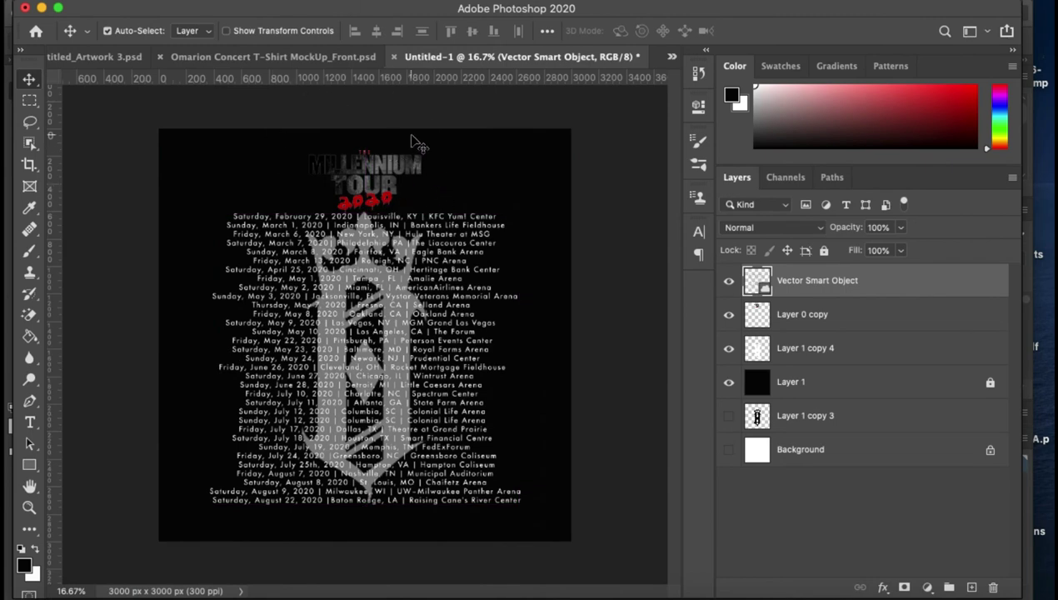
pyautogui.hotkey('ctrl', '+')
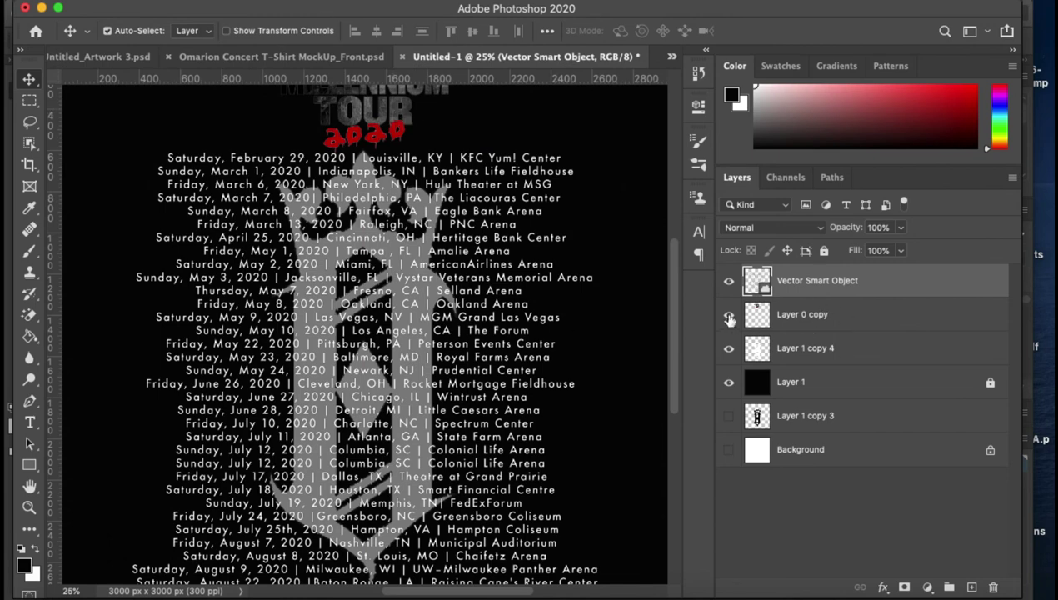
pyautogui.click(798, 357)
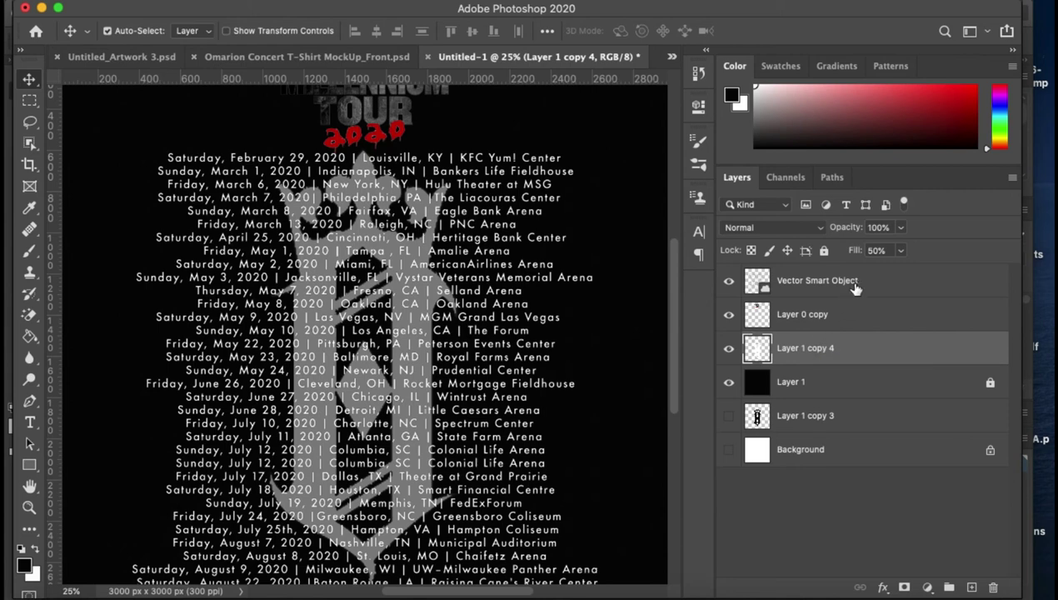
# - Lower the crown logo layer (Layer 1 copy 4) Fill to 30%
pyautogui.click(900, 252)
pyautogui.moveTo(888, 272); pyautogui.dragTo(885, 272)
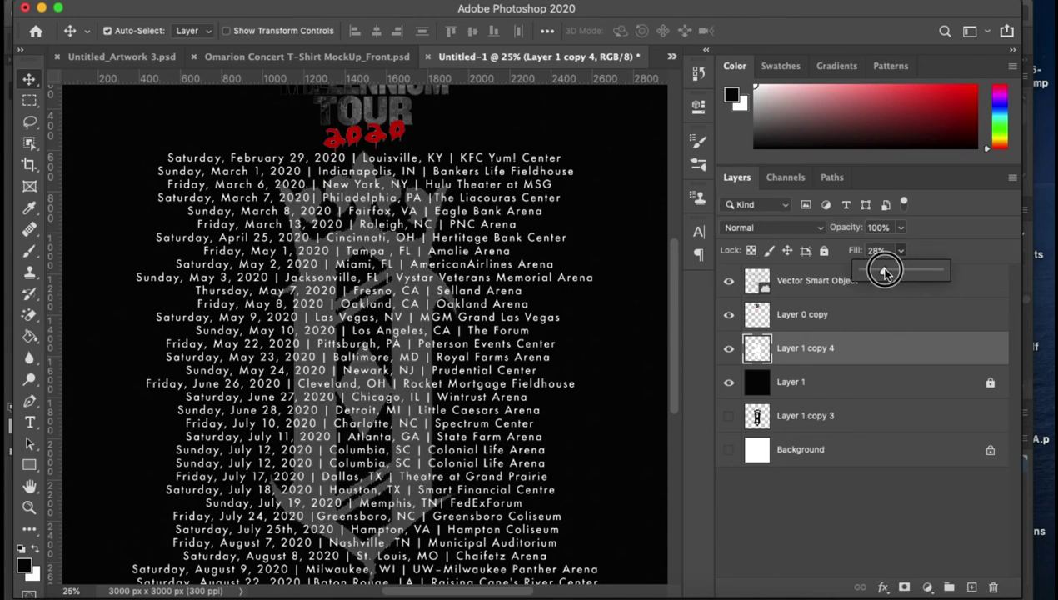
pyautogui.moveTo(885, 273); pyautogui.dragTo(885, 273)
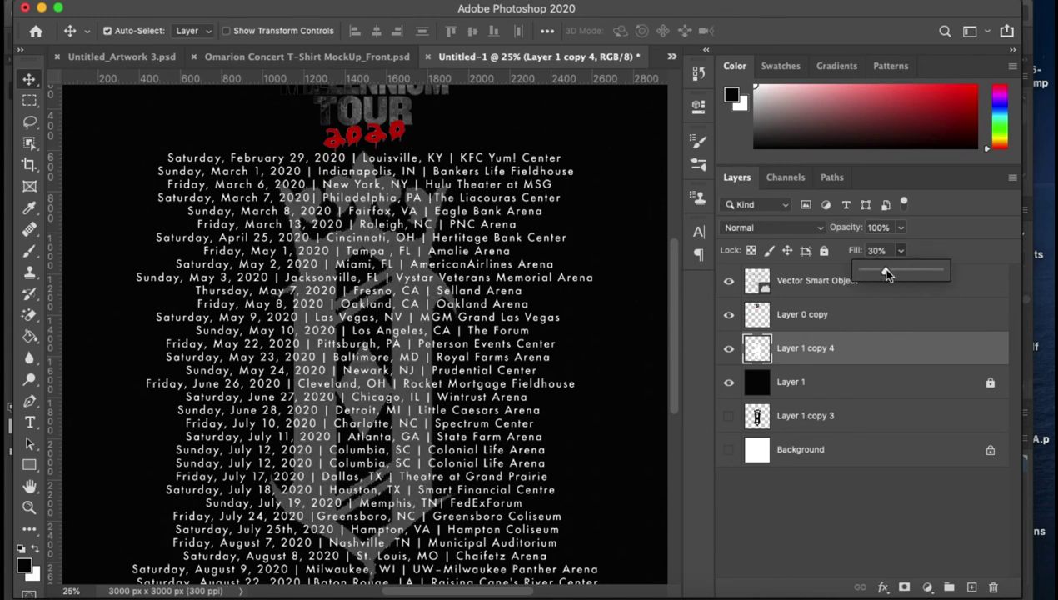
pyautogui.click(29, 80)
# - Fit the whole design in the window and select the Millennium Tour title layer
pyautogui.click(190, 125)
pyautogui.hotkey('ctrl', '-')
pyautogui.hotkey('ctrl', '0')
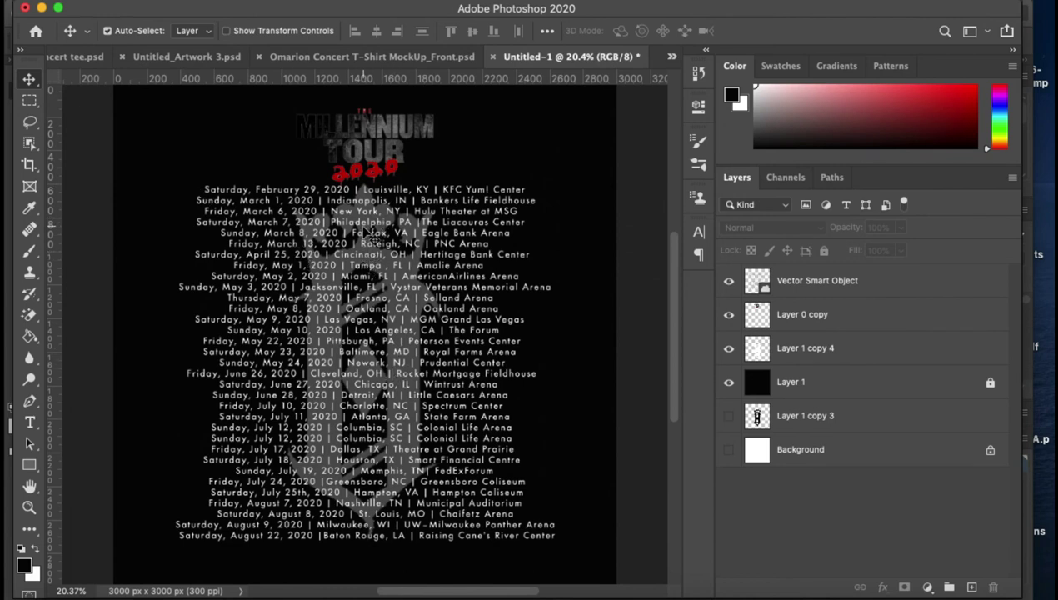
pyautogui.click(816, 313)
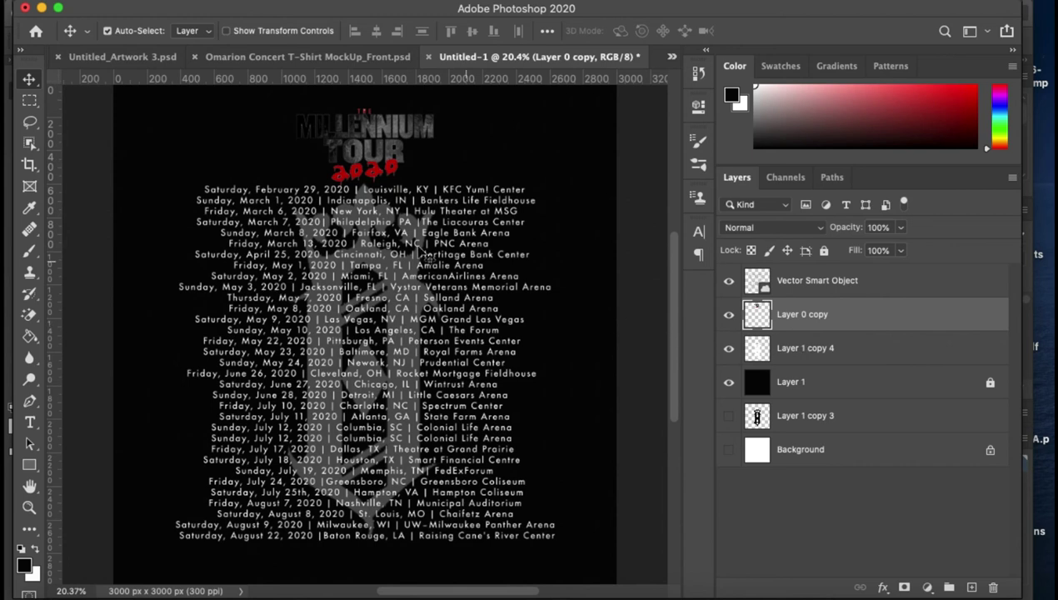
pyautogui.scroll(3, 431, 210)
pyautogui.scroll(-5, 431, 210)
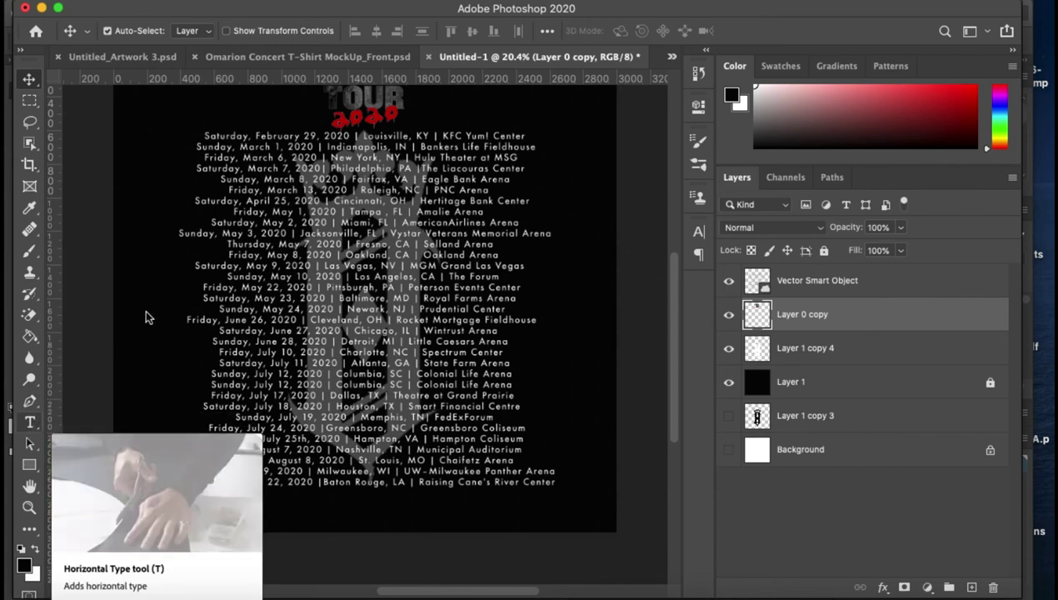
# - Add a red 'Date & Place' text layer on the canvas
pyautogui.press('t')
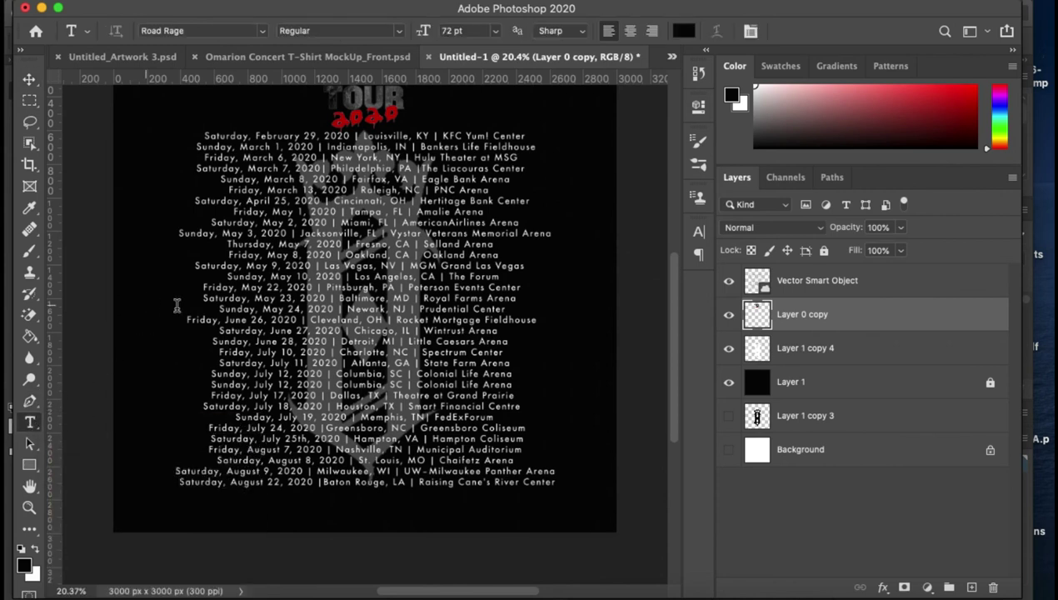
pyautogui.click(167, 303)
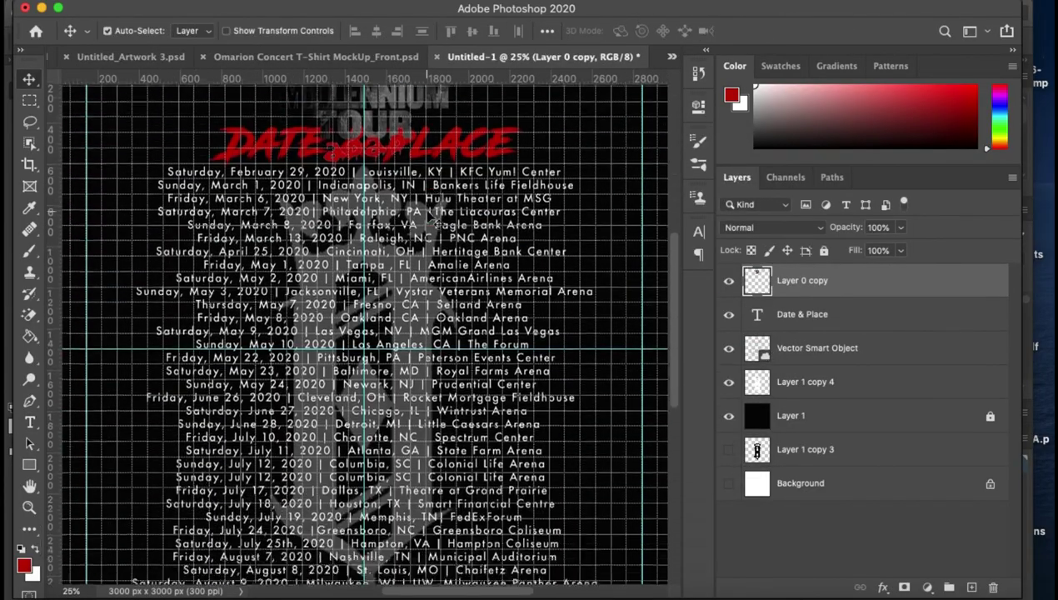
pyautogui.scroll(-3, 432, 219)
pyautogui.scroll(6, 432, 219)
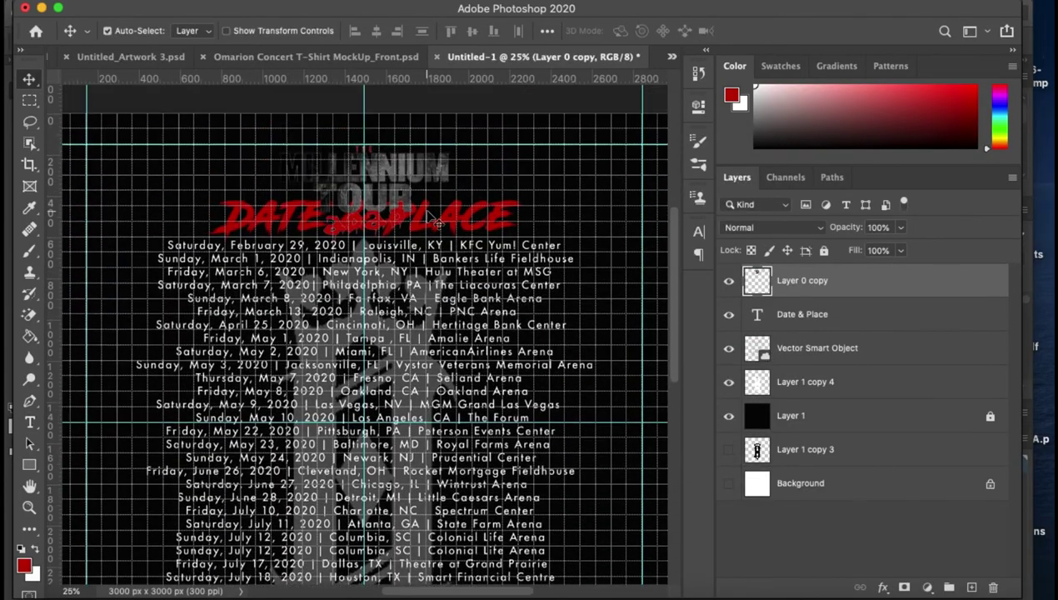
# - Scale the Date & Place heading to about 81% and nudge it down above the tour dates
pyautogui.click(796, 314)
pyautogui.hotkey('ctrl', 't')
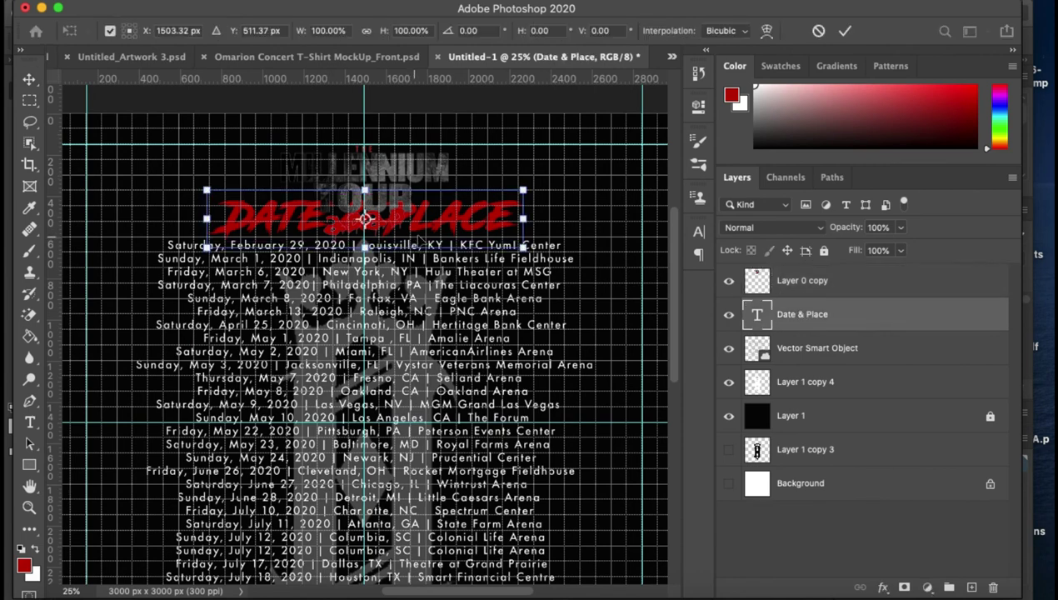
pyautogui.moveTo(523, 190); pyautogui.dragTo(495, 200)
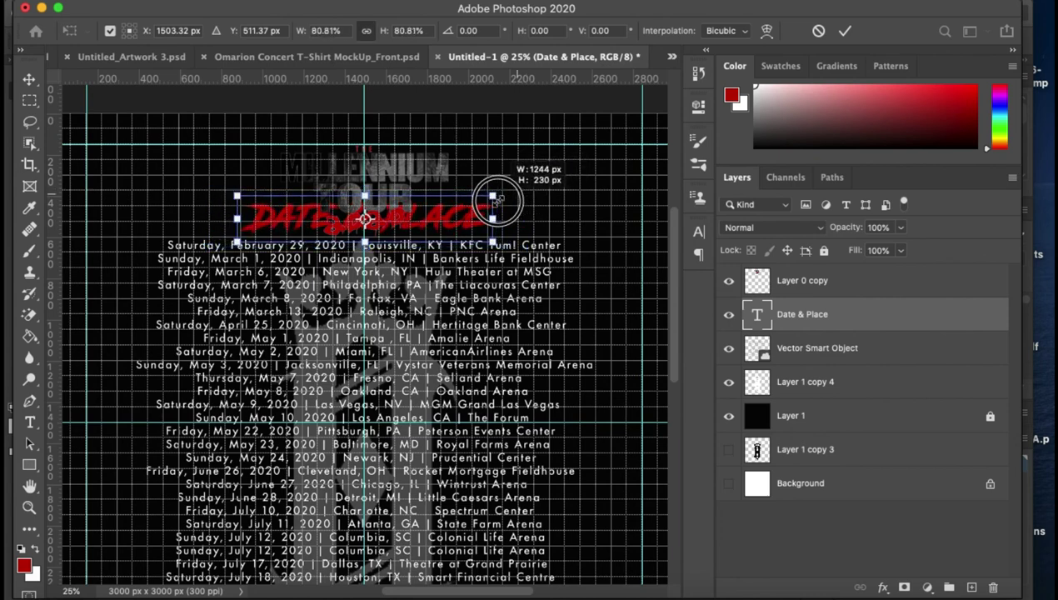
pyautogui.press('Down')
pyautogui.press('Down')
pyautogui.press('Down')
pyautogui.press('Down')
pyautogui.press('Down')
pyautogui.press('Down')
pyautogui.press('Down')
pyautogui.press('Down')
pyautogui.press('Down')
pyautogui.press('Down')
pyautogui.press('Down')
pyautogui.press('Down')
pyautogui.press('Down')
pyautogui.press('Down')
pyautogui.press('Down')
pyautogui.press('Down')
pyautogui.press('Down')
pyautogui.press('Down')
pyautogui.press('Down')
pyautogui.press('Down')
pyautogui.press('Down')
pyautogui.press('Down')
pyautogui.press('Down')
pyautogui.press('Down')
pyautogui.press('Down')
pyautogui.press('Down')
pyautogui.press('Down')
pyautogui.press('Down')
pyautogui.press('Down')
pyautogui.press('Down')
pyautogui.press('Down')
pyautogui.press('Down')
pyautogui.press('Down')
pyautogui.press('Down')
pyautogui.press('Down')
pyautogui.press('Down')
pyautogui.press('Down')
pyautogui.press('Down')
pyautogui.press('Down')
pyautogui.press('Down')
pyautogui.hotkey('ctrl', '-')
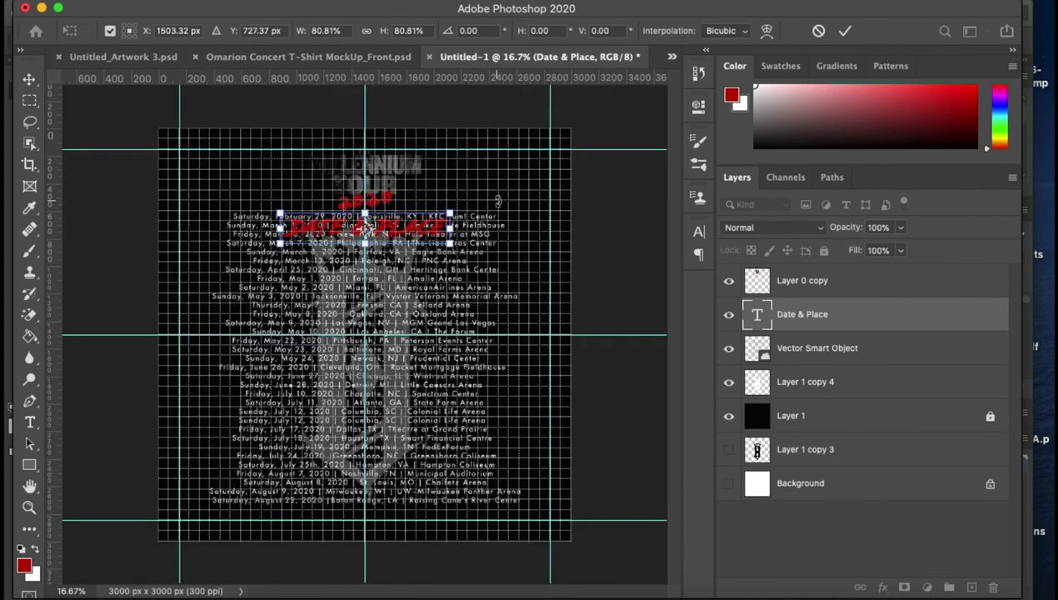
# - Rotate the Date & Place heading -90°, enlarge it, and place it left of the date list
pyautogui.click(267, 208)
pyautogui.moveTo(268, 208)
pyautogui.mouseDown()
pyautogui.moveTo(363, 364)
pyautogui.moveTo(354, 356)
pyautogui.mouseUp()
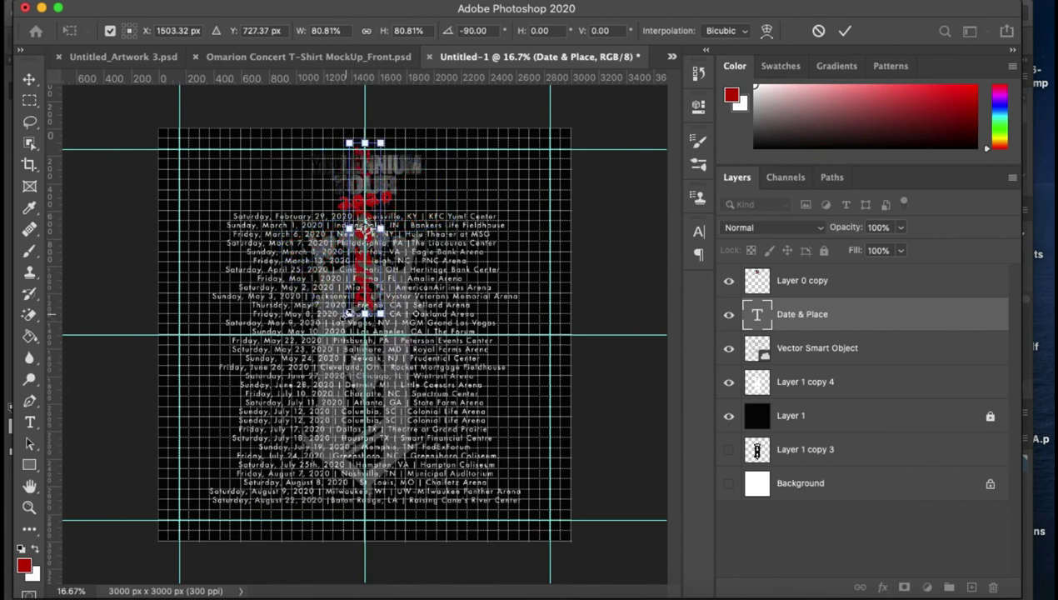
pyautogui.moveTo(348, 313); pyautogui.dragTo(336, 376)
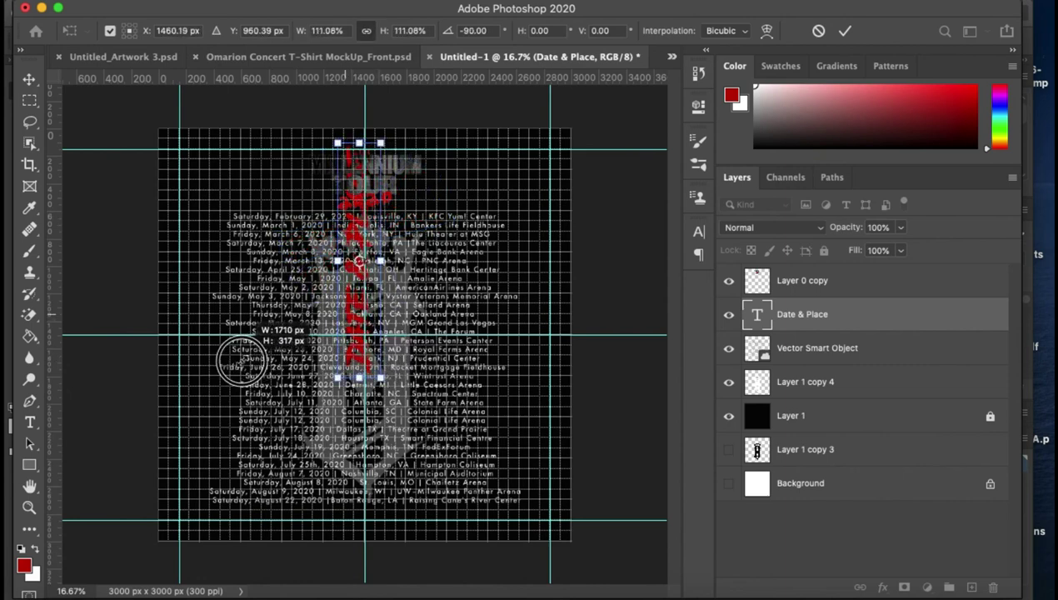
pyautogui.moveTo(359, 262)
pyautogui.mouseDown()
pyautogui.moveTo(200, 376)
pyautogui.moveTo(205, 350)
pyautogui.mouseUp()
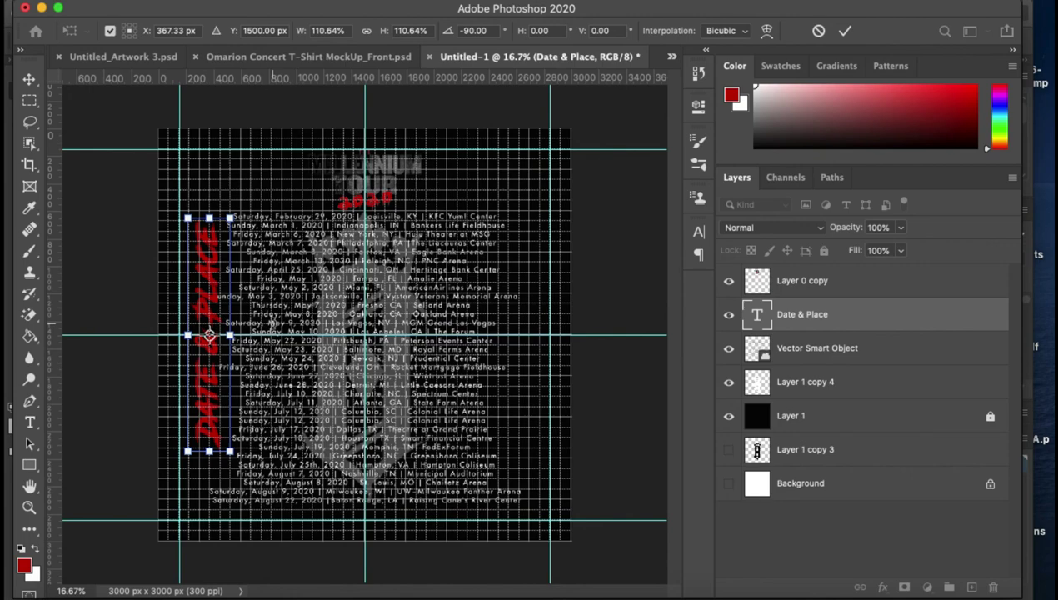
pyautogui.scroll(-2, 274, 320)
pyautogui.scroll(3, 274, 320)
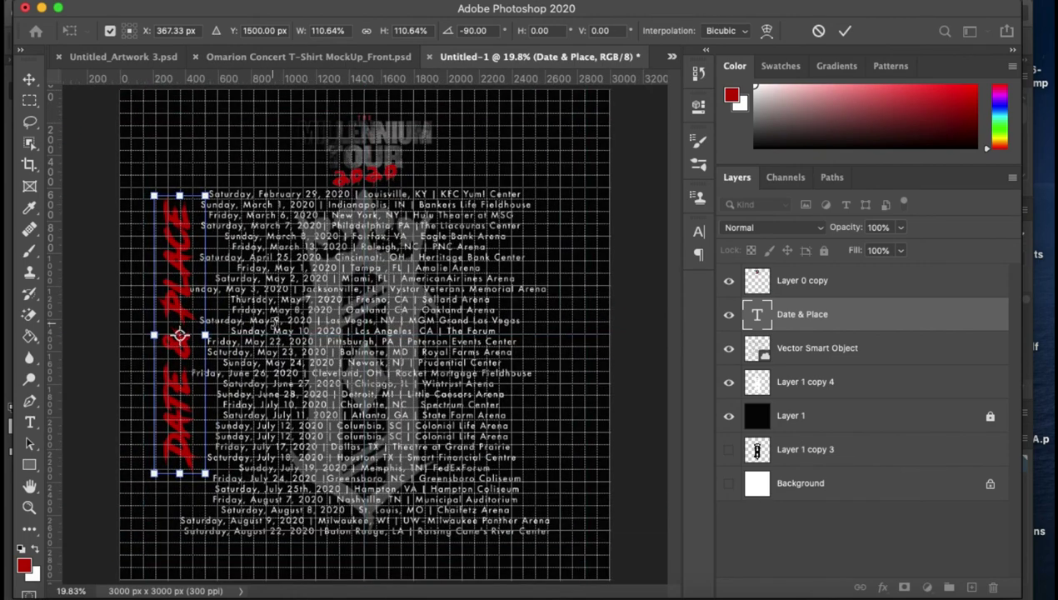
pyautogui.hotkey('ctrl', "'")
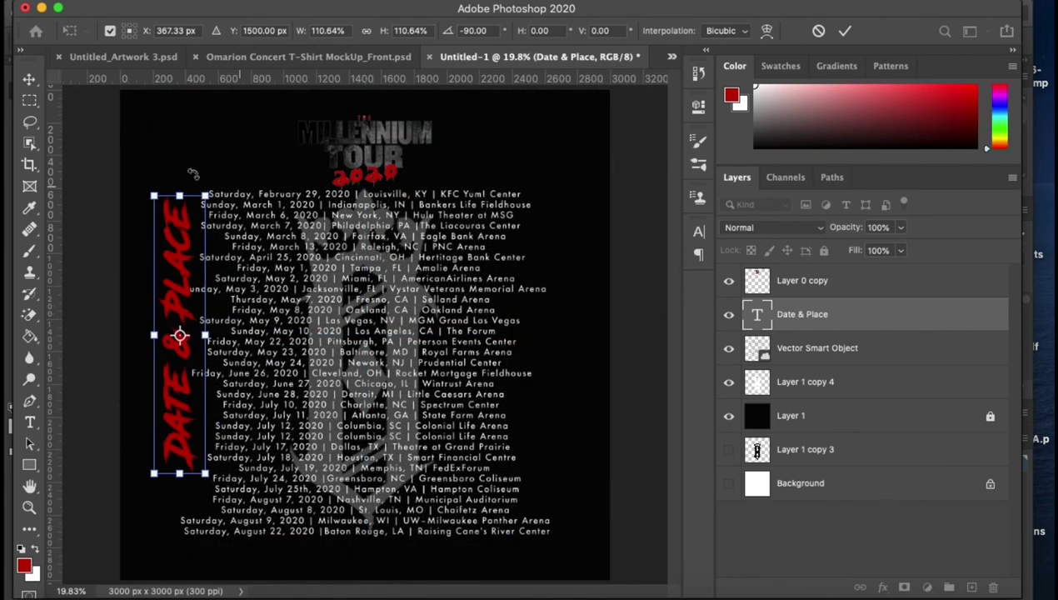
pyautogui.click(29, 83)
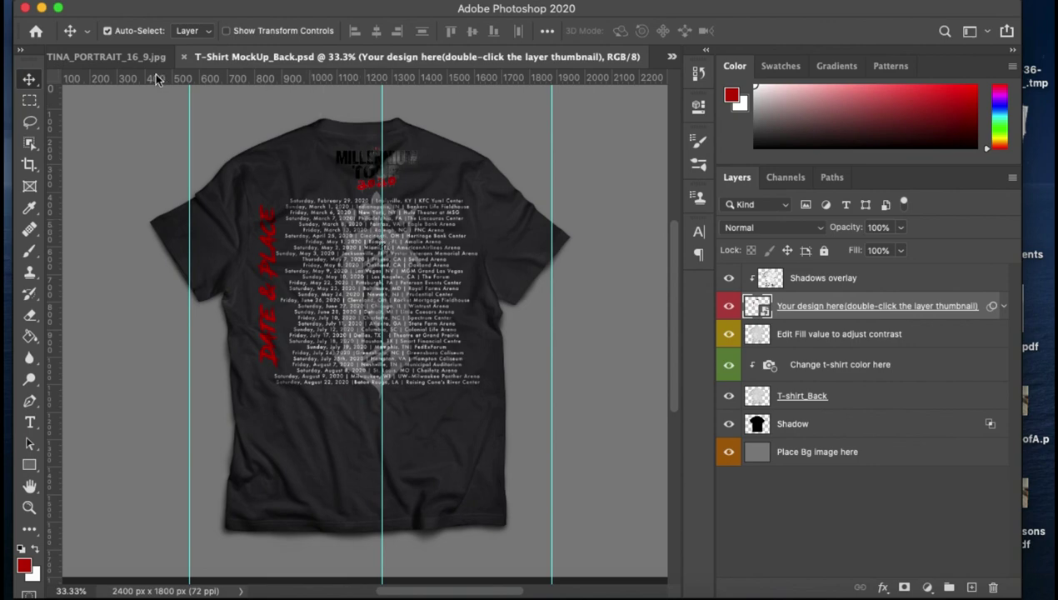
# - Return to the Untitled-1 design and hide the Layer 0 copy artwork
pyautogui.click(133, 58)
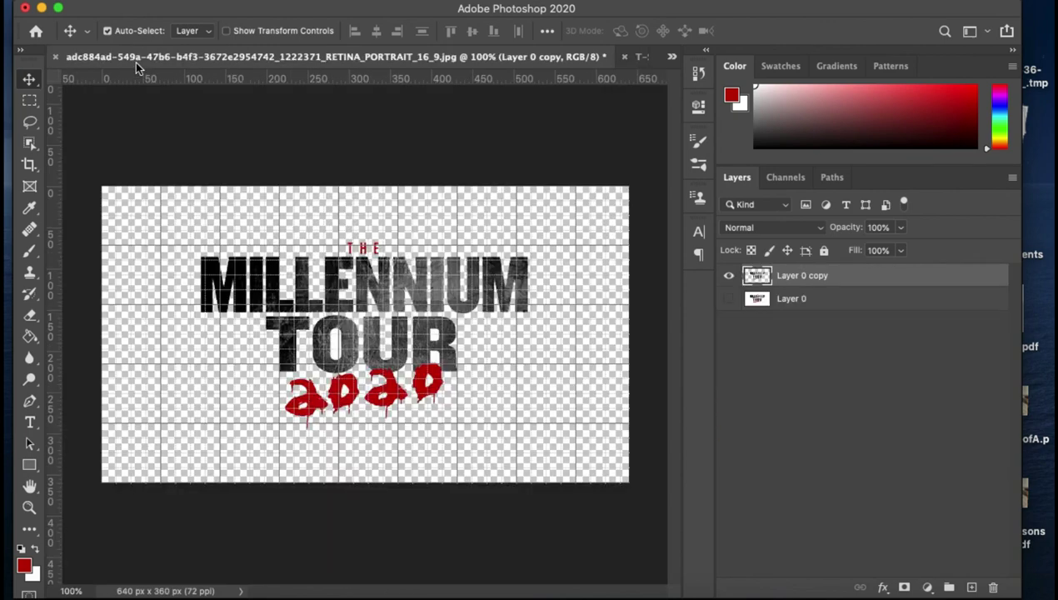
pyautogui.click(669, 57)
pyautogui.click(642, 102)
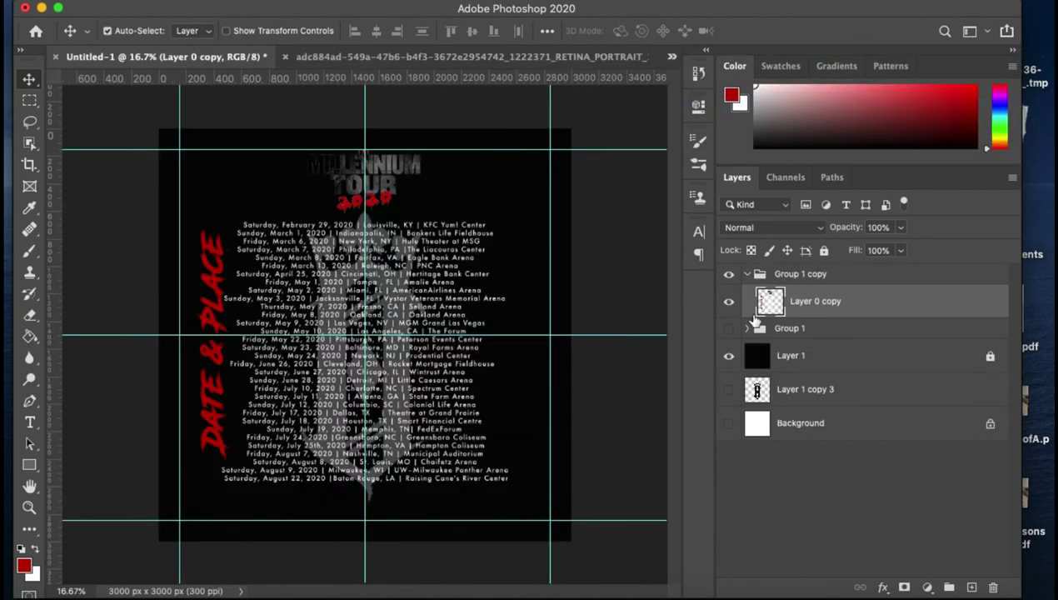
pyautogui.click(732, 304)
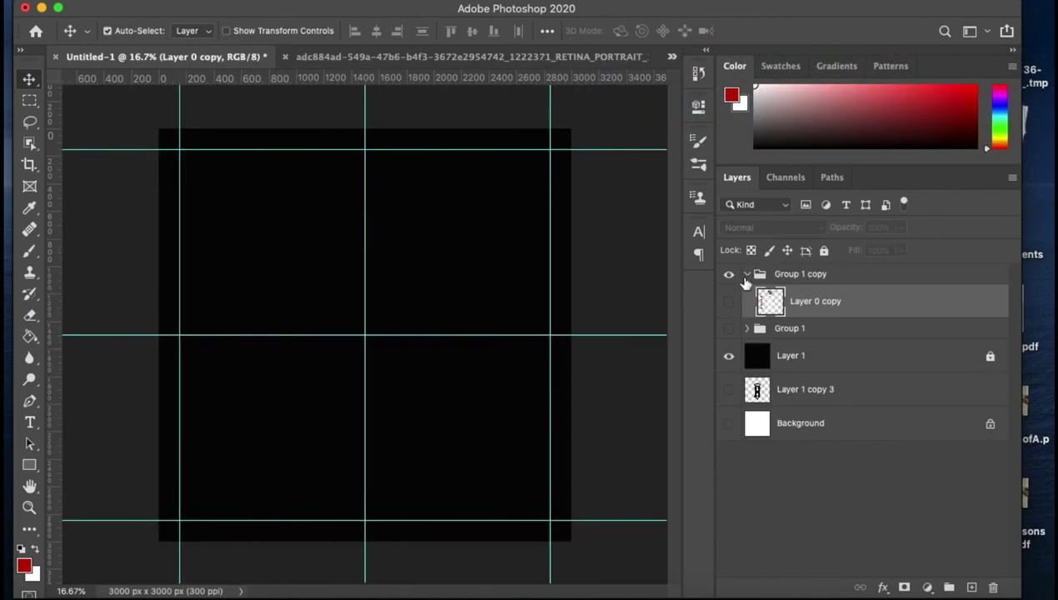
# - Delete Group 1 copy, make Group 1 visible, and select its Date & Place layer
pyautogui.click(748, 275)
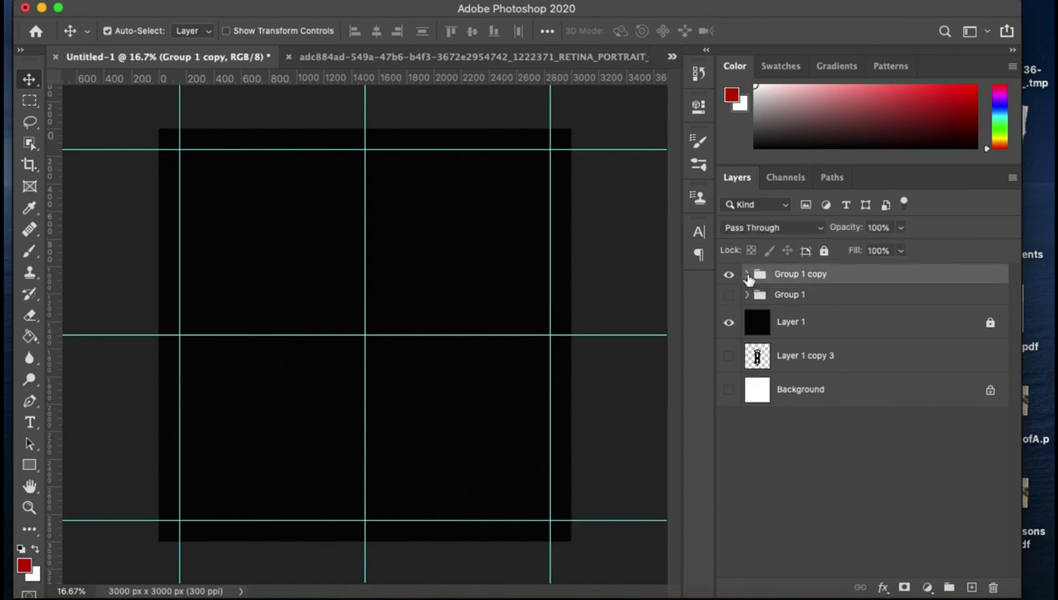
pyautogui.click(747, 275)
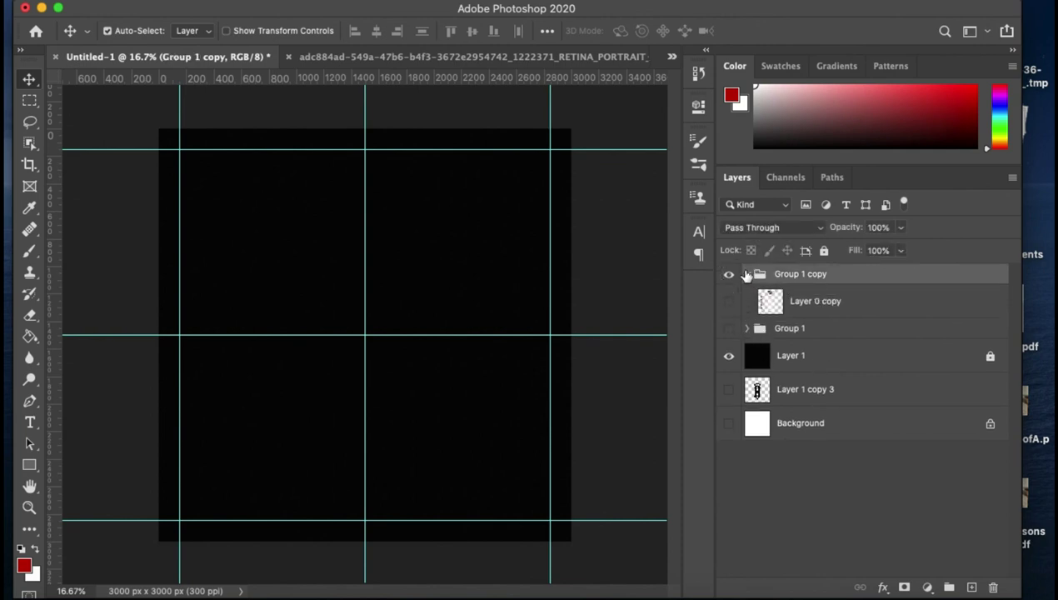
pyautogui.click(746, 275)
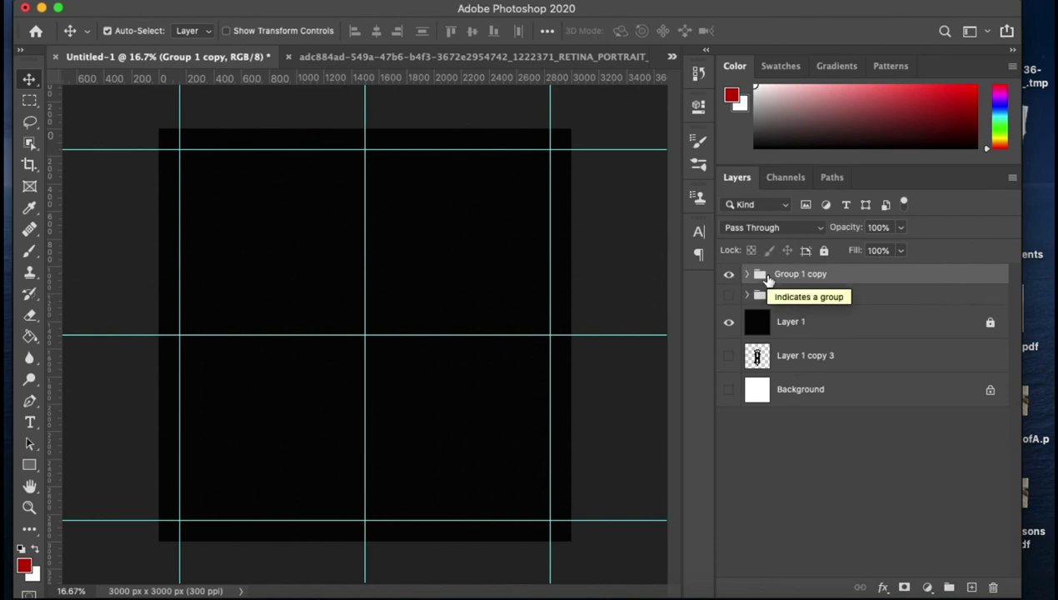
pyautogui.press('Delete')
pyautogui.click(729, 274)
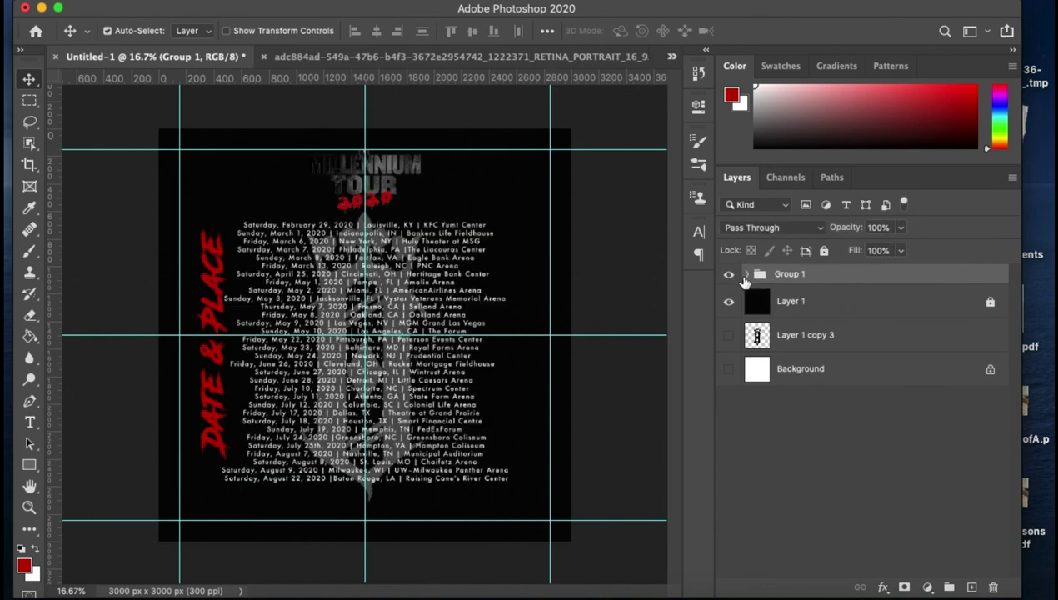
pyautogui.click(747, 275)
pyautogui.click(809, 343)
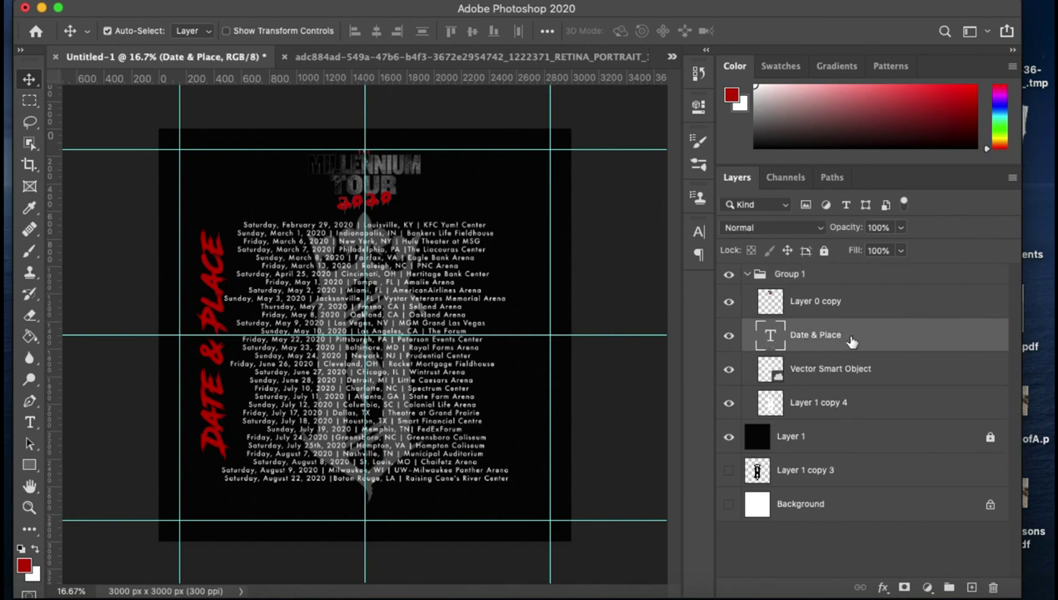
# - Duplicate Date & Place, hide the original, and rotate the copy 90° to horizontal at top centre
pyautogui.hotkey('ctrl', 'j')
pyautogui.click(729, 368)
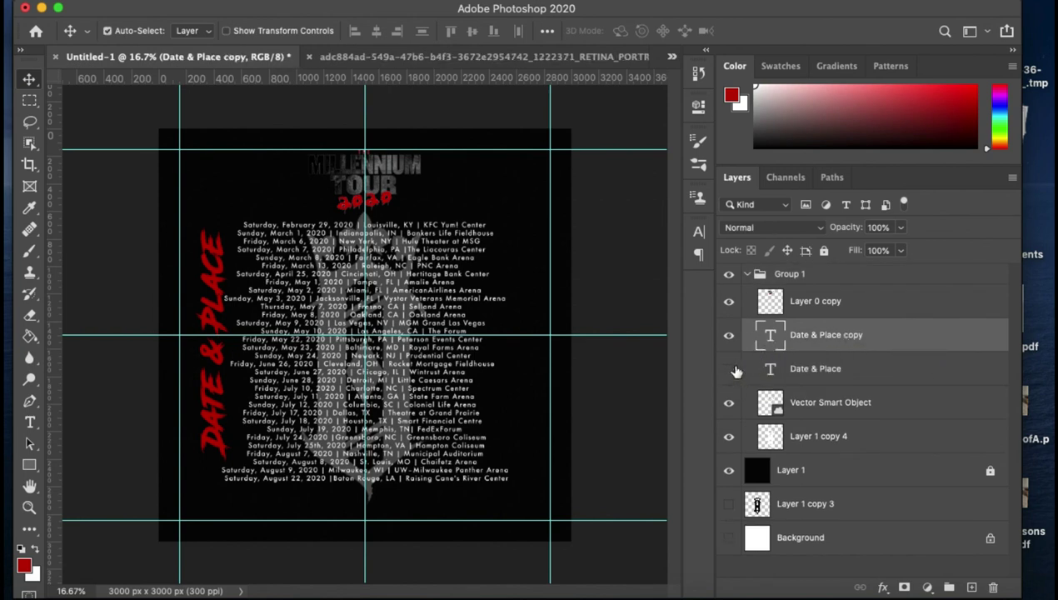
pyautogui.hotkey('ctrl', 't')
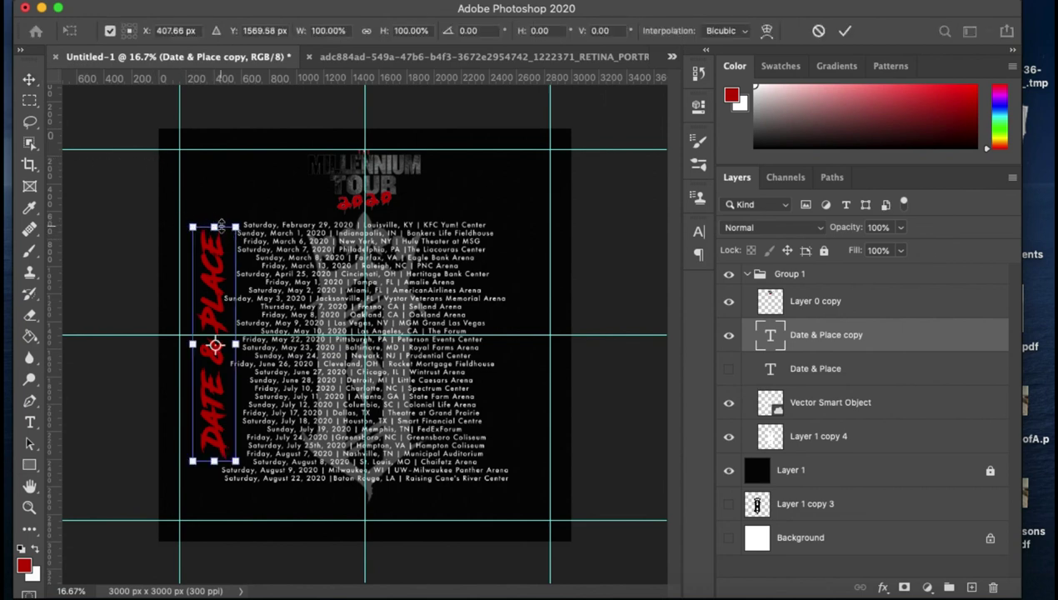
pyautogui.moveTo(215, 214); pyautogui.dragTo(383, 358)
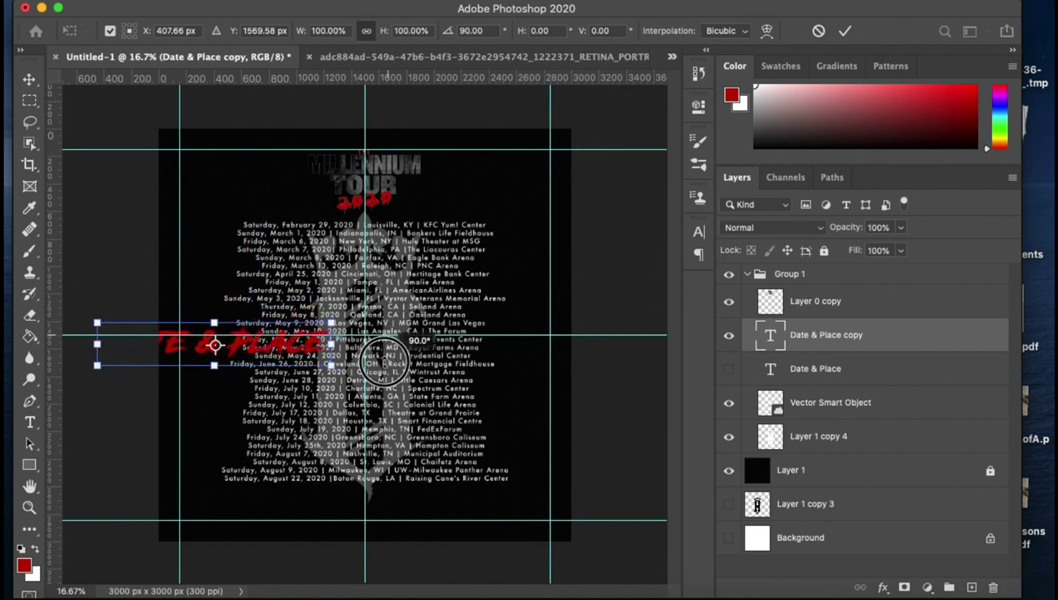
pyautogui.moveTo(200, 345); pyautogui.dragTo(360, 218)
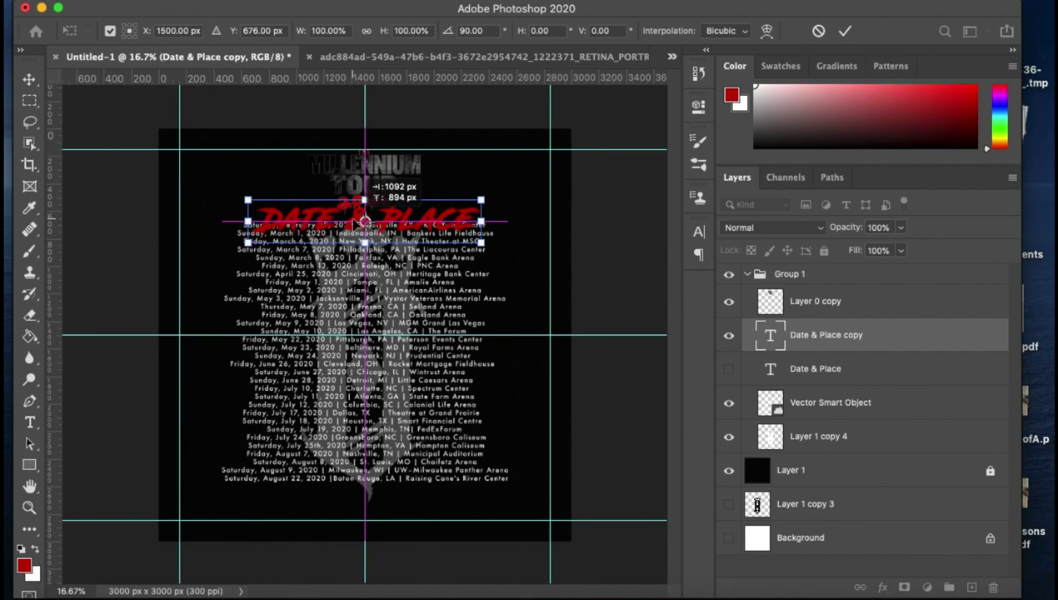
pyautogui.press('super+equal')
pyautogui.press('super+equal')
pyautogui.press('super+minus')
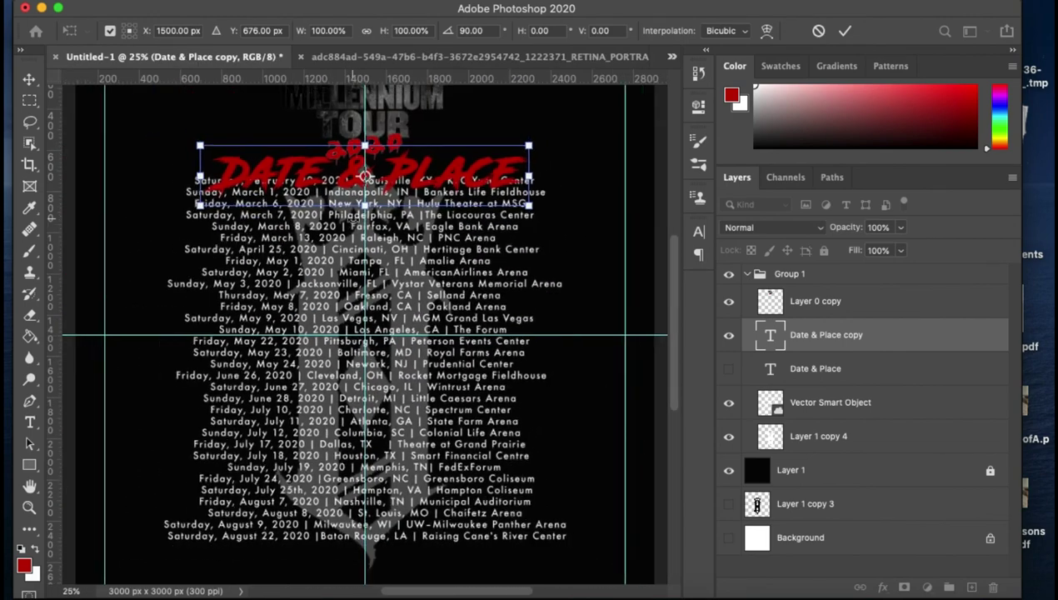
pyautogui.press('super+minus')
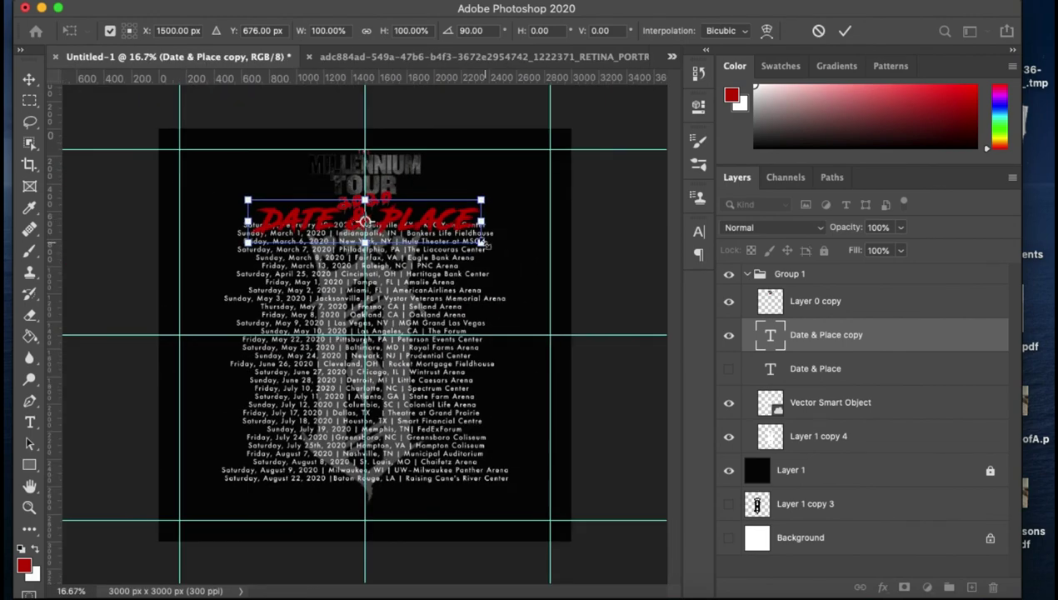
# - Scale the horizontal heading to about 82%, then move the original Date & Place below Layer 1
pyautogui.moveTo(481, 243); pyautogui.dragTo(466, 236)
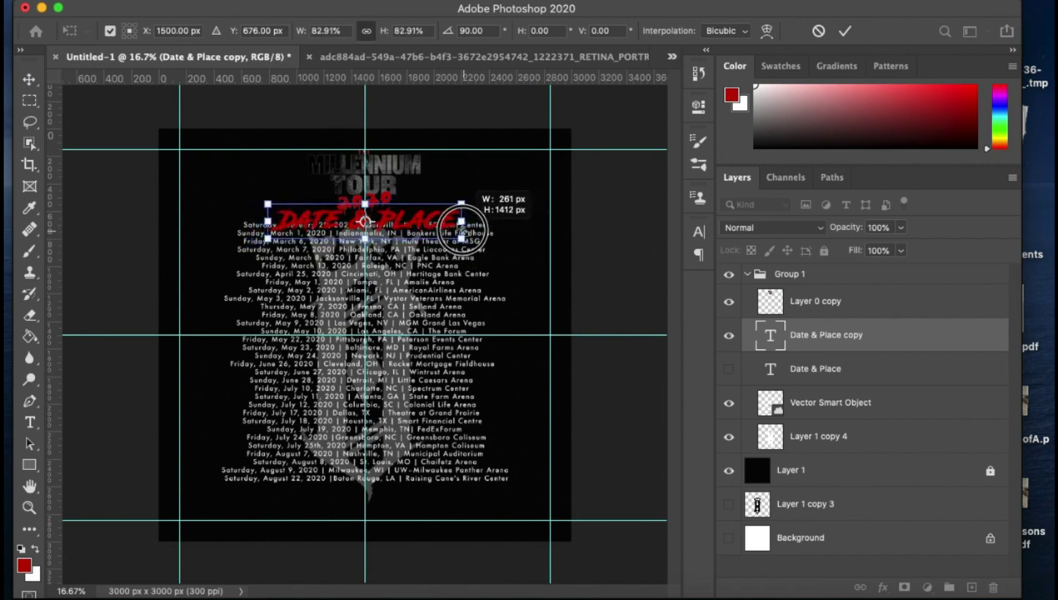
pyautogui.moveTo(467, 237); pyautogui.dragTo(460, 239)
pyautogui.hotkey('ctrl', '+')
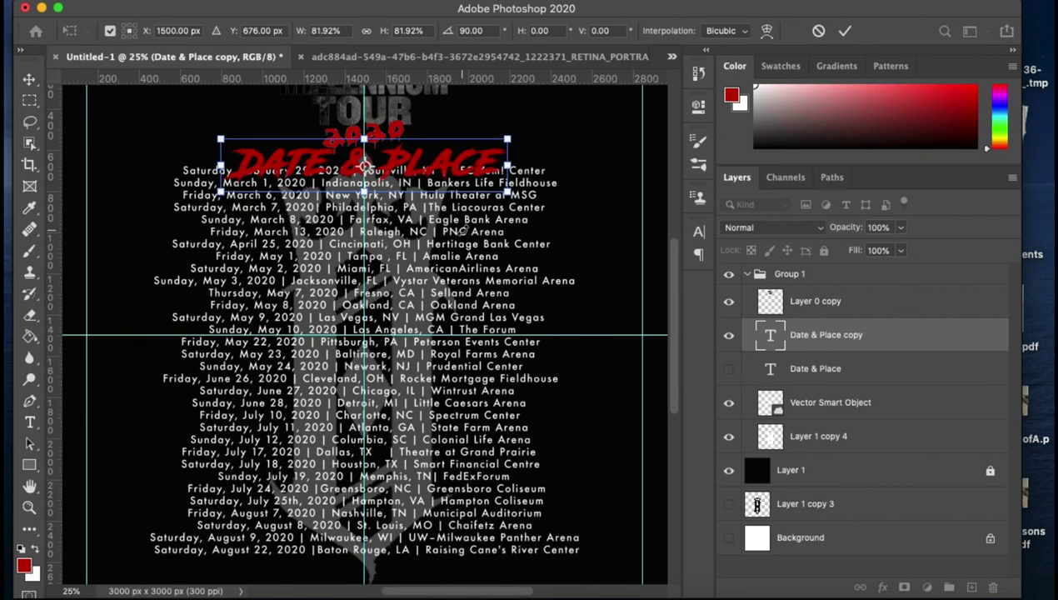
pyautogui.scroll(3, 465, 229)
pyautogui.scroll(1, 463, 230)
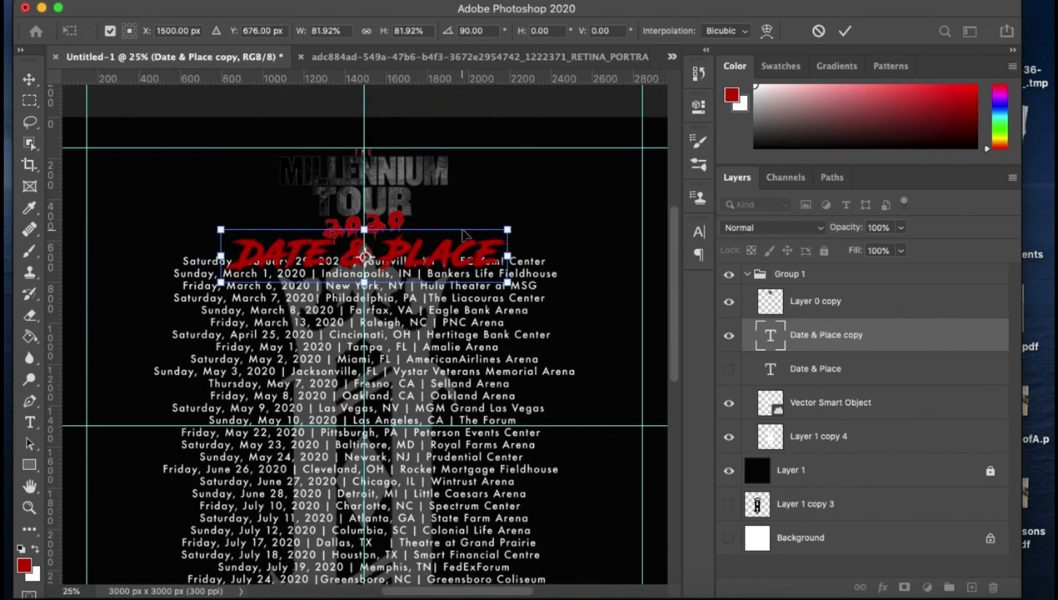
pyautogui.press('Return')
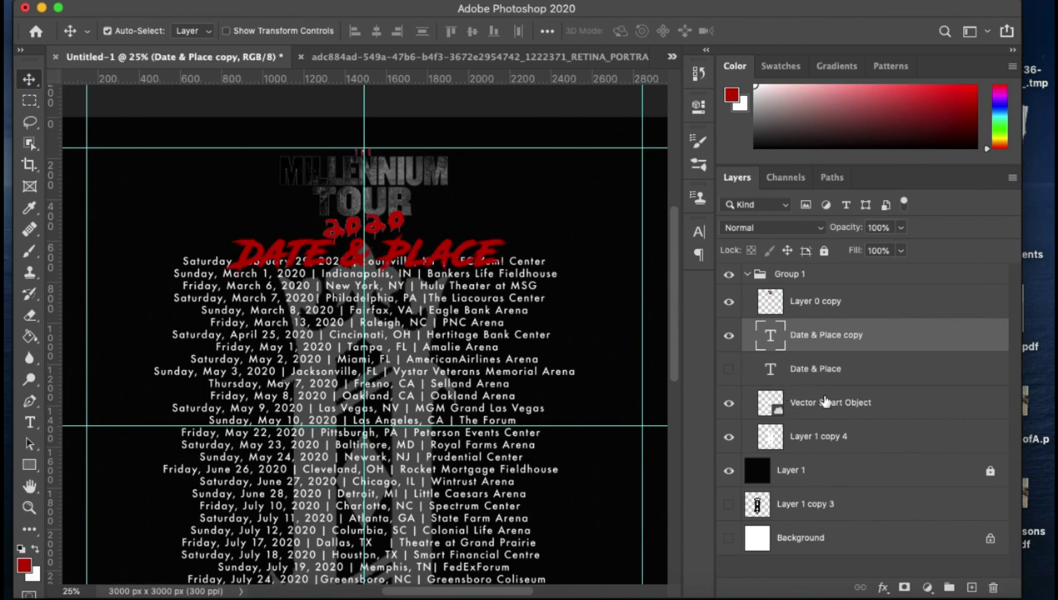
pyautogui.moveTo(814, 373); pyautogui.dragTo(810, 484)
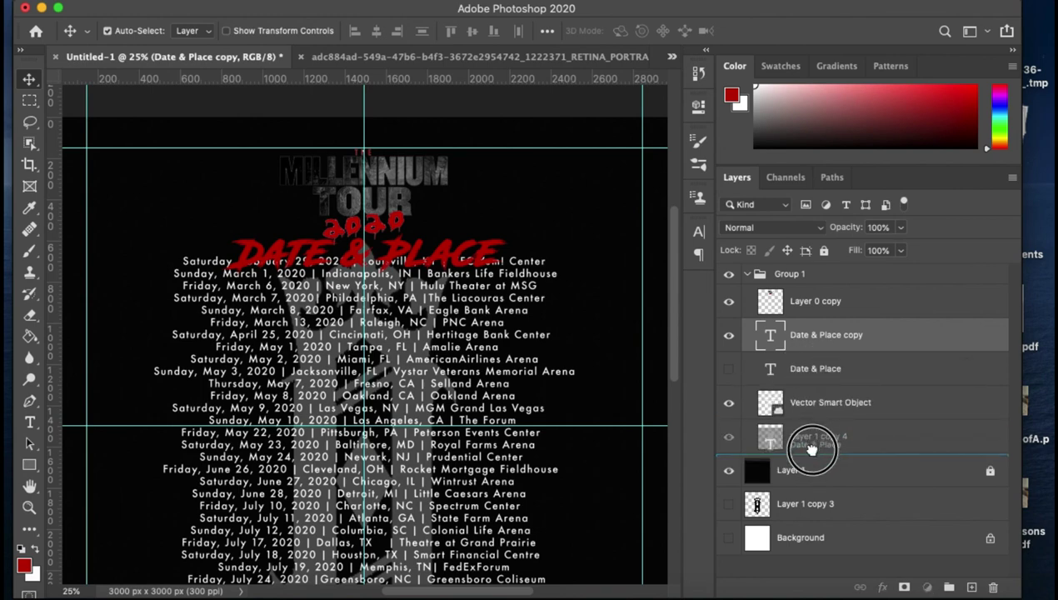
pyautogui.moveTo(810, 485); pyautogui.dragTo(810, 488)
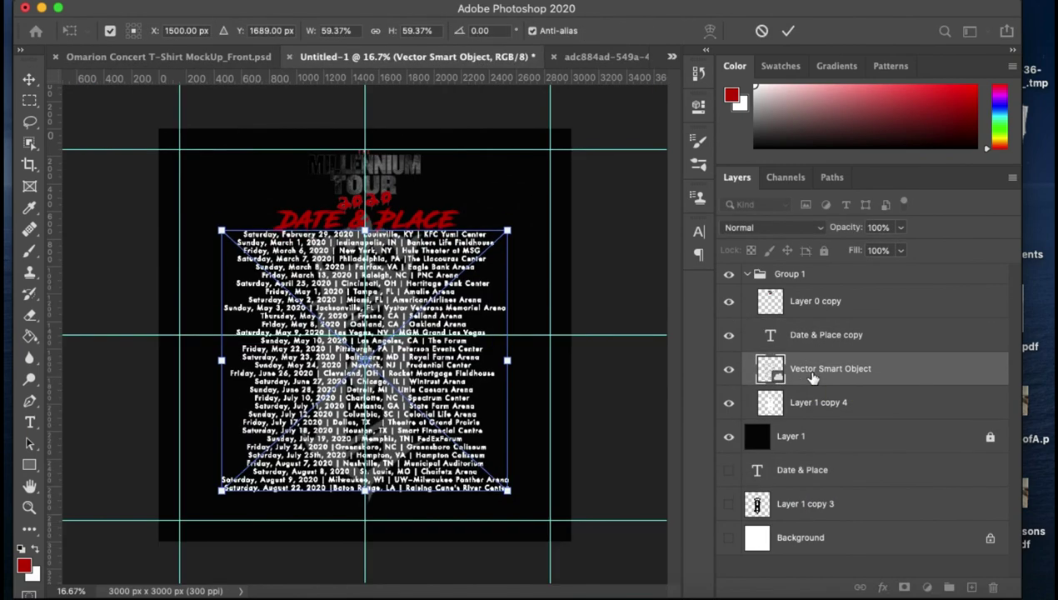
# - Place Layer 0 copy into Bagde1.psb, resize it, save, and close Bagde1.psb
pyautogui.click(803, 404)
pyautogui.click(727, 373)
pyautogui.click(824, 335)
pyautogui.hotkey('ctrl', '+')
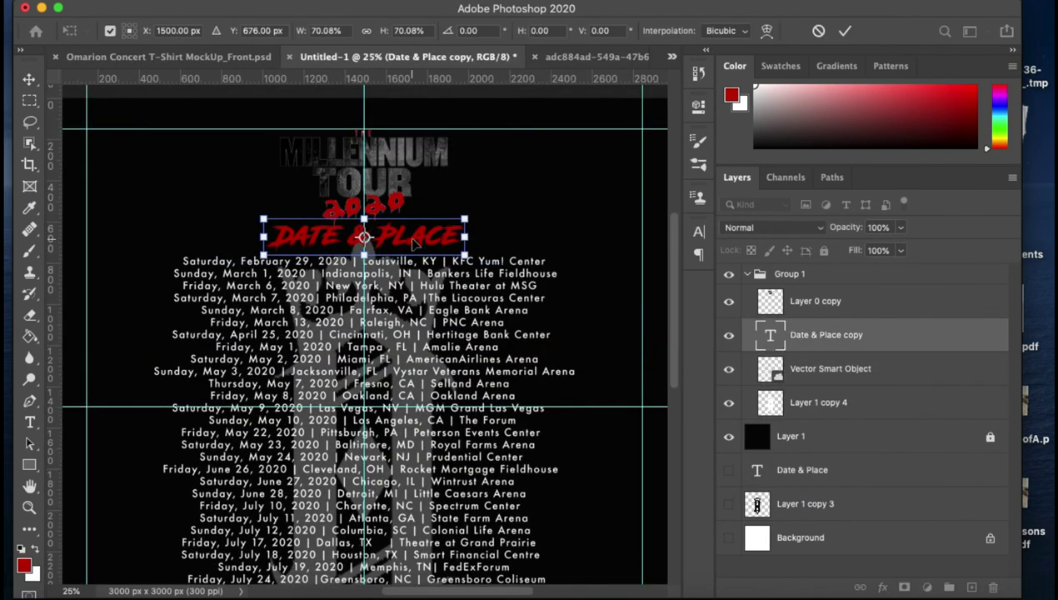
pyautogui.moveTo(300, 158); pyautogui.dragTo(387, 280)
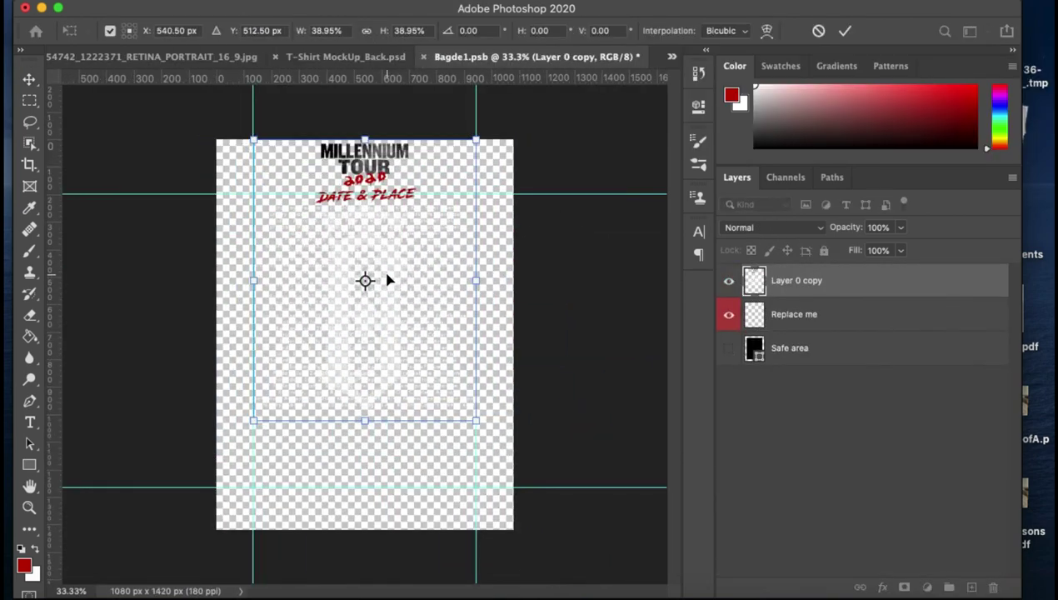
pyautogui.moveTo(253, 419); pyautogui.dragTo(258, 434)
pyautogui.press('Return')
pyautogui.hotkey('ctrl', 's')
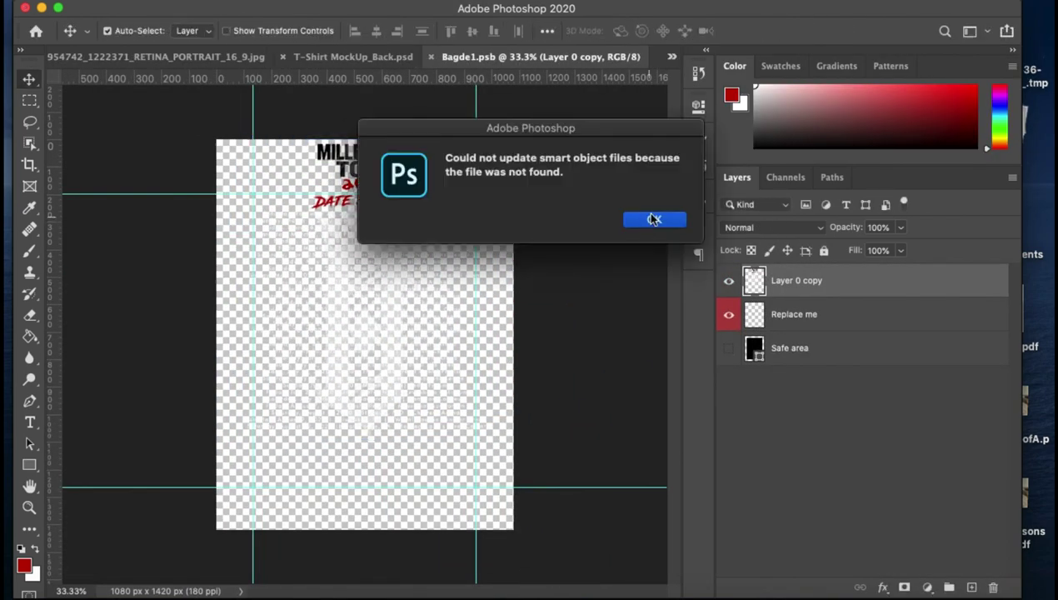
pyautogui.click(649, 219)
pyautogui.hotkey('ctrl', 'w')
pyautogui.hotkey('ctrl', 'w')
# - Scale down the tour date list and merge a duplicate of the group into one layer
pyautogui.click(826, 368)
pyautogui.hotkey('ctrl', 't')
pyautogui.moveTo(637, 524); pyautogui.dragTo(524, 520)
pyautogui.click(375, 202)
pyautogui.hotkey('ctrl', 't')
pyautogui.press('Return')
pyautogui.hotkey('ctrl', 'j')
# - Put the merged design into Bagde1.psb at about 44%, save, and close the T-shirt mockup files
pyautogui.click(366, 529)
pyautogui.moveTo(367, 250); pyautogui.dragTo(457, 170)
pyautogui.moveTo(216, 502)
pyautogui.mouseDown()
pyautogui.moveTo(266, 435)
pyautogui.moveTo(250, 446)
pyautogui.mouseUp()
pyautogui.hotkey('ctrl', '+')
pyautogui.scroll(2, 253, 454)
pyautogui.press('Return')
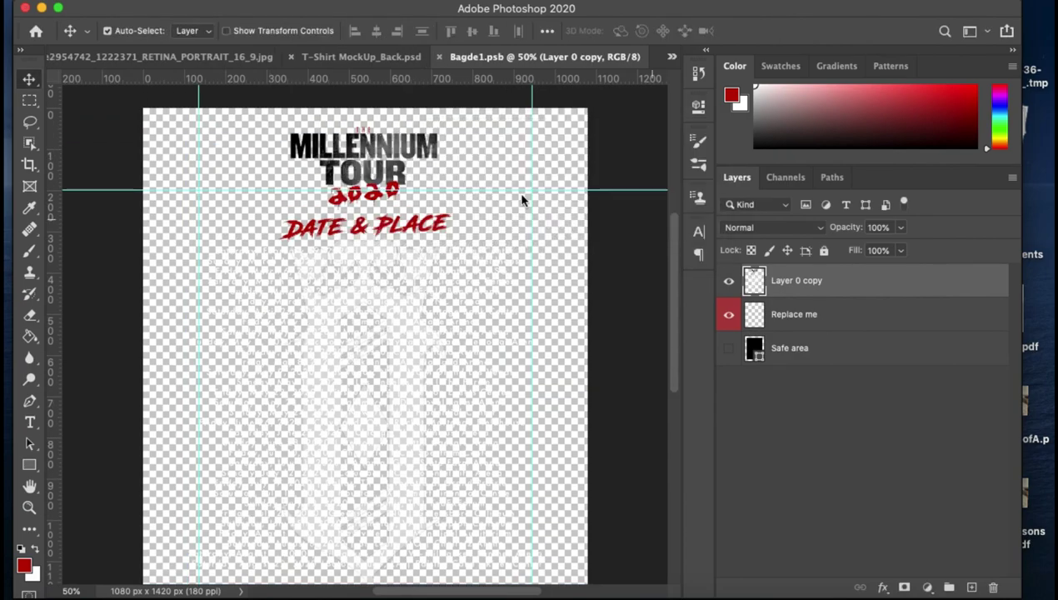
pyautogui.hotkey('ctrl', 's')
pyautogui.hotkey('ctrl', 'w')
pyautogui.click(141, 87)
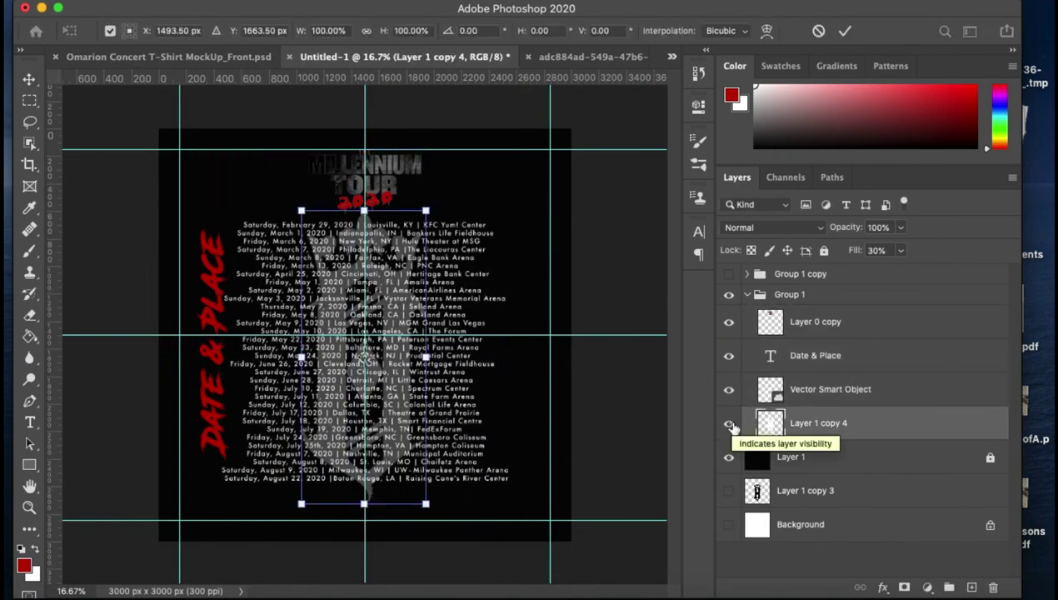
# - Collapse Group 1 and select the Group 1 copy group
pyautogui.click(747, 294)
pyautogui.click(808, 276)
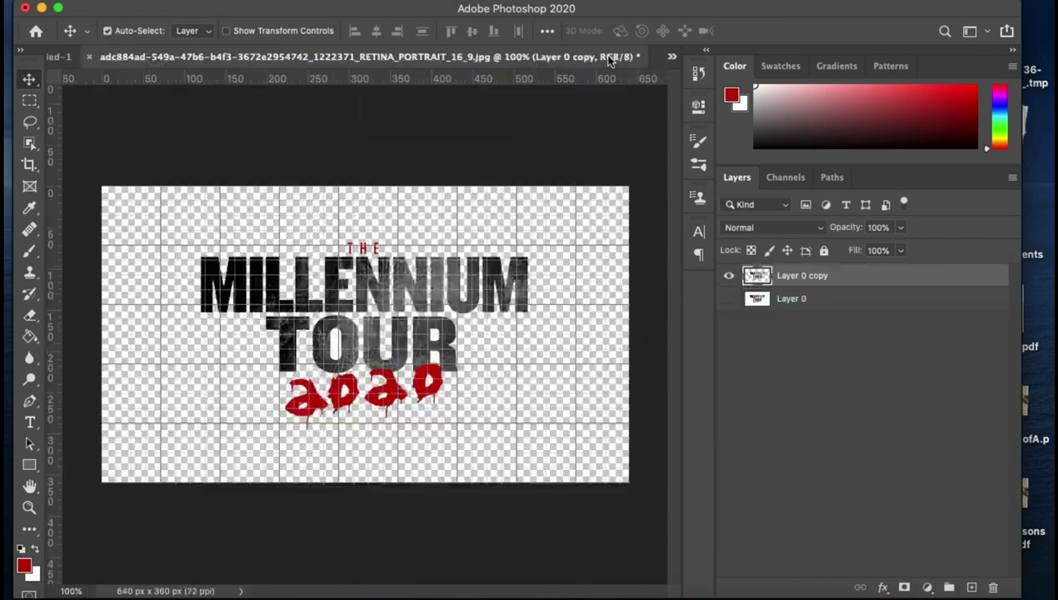